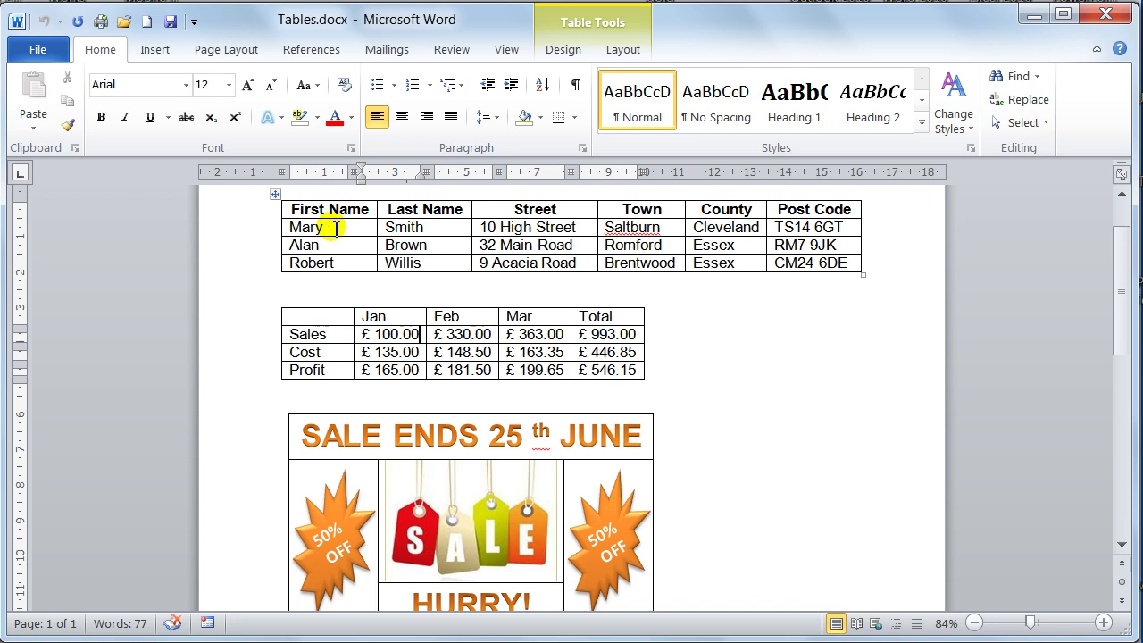
Examine the address table's records and fields by selecting its data rows and the First Name, Street and Post Code columns.
{"action": "left_click", "coordinate": [336, 229]}
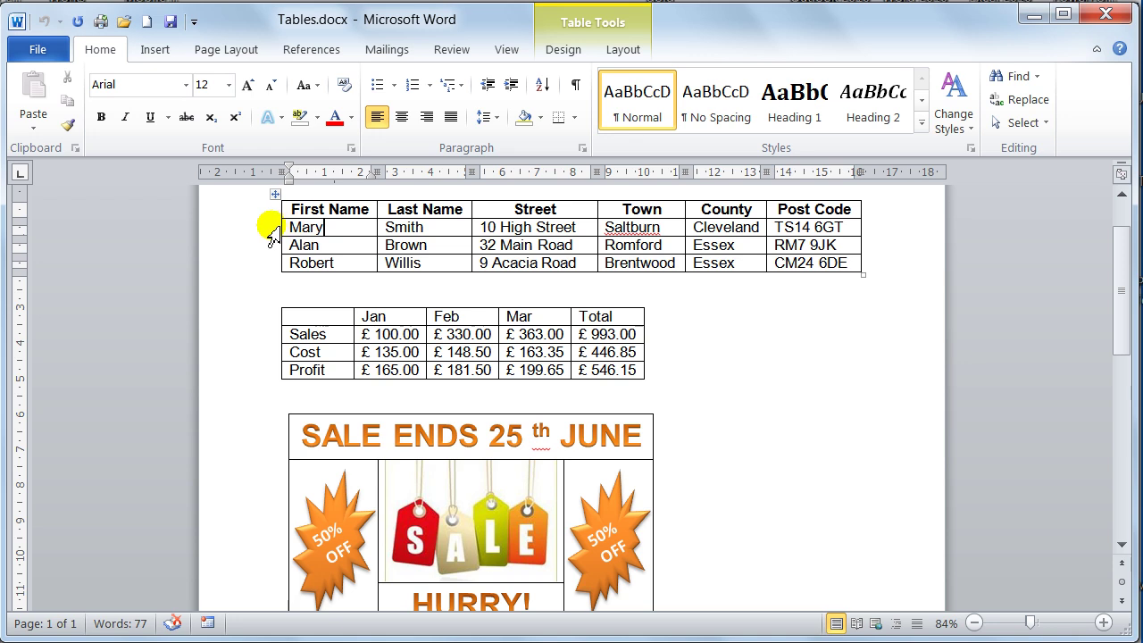
{"action": "left_click_drag", "start_coordinate": [272, 234], "coordinate": [267, 265]}
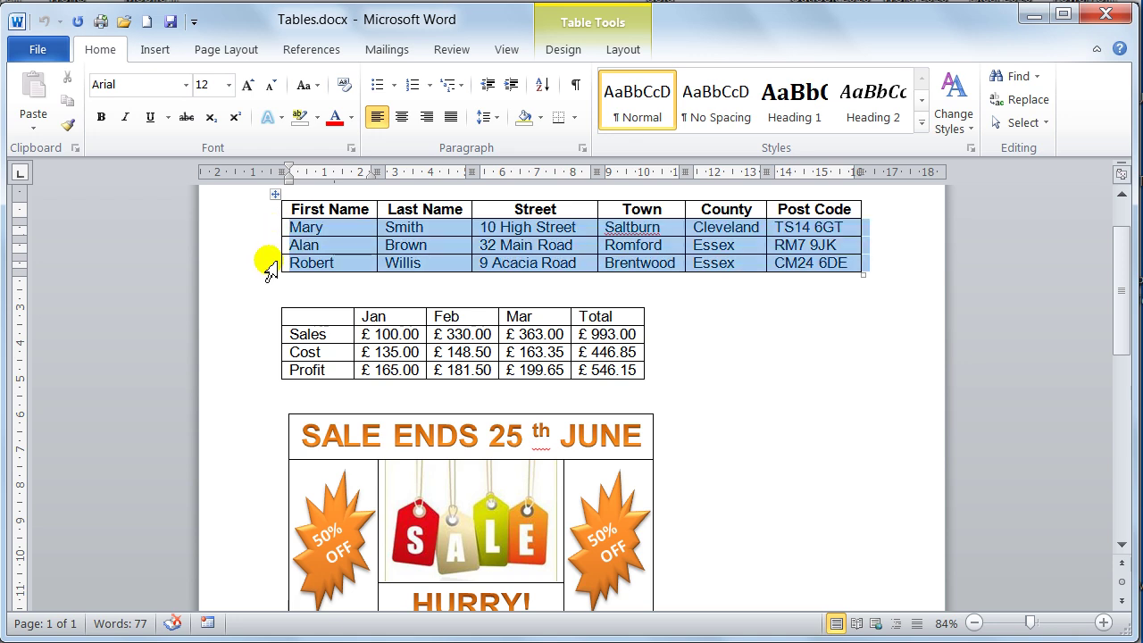
{"action": "left_click", "coordinate": [351, 231]}
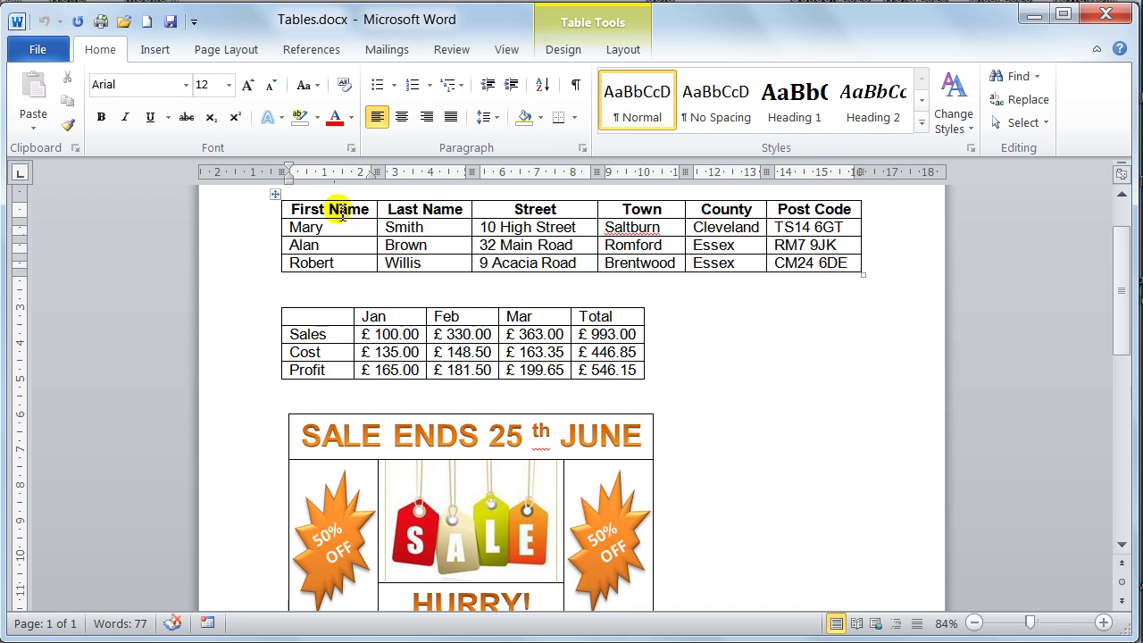
{"action": "left_click", "coordinate": [348, 193]}
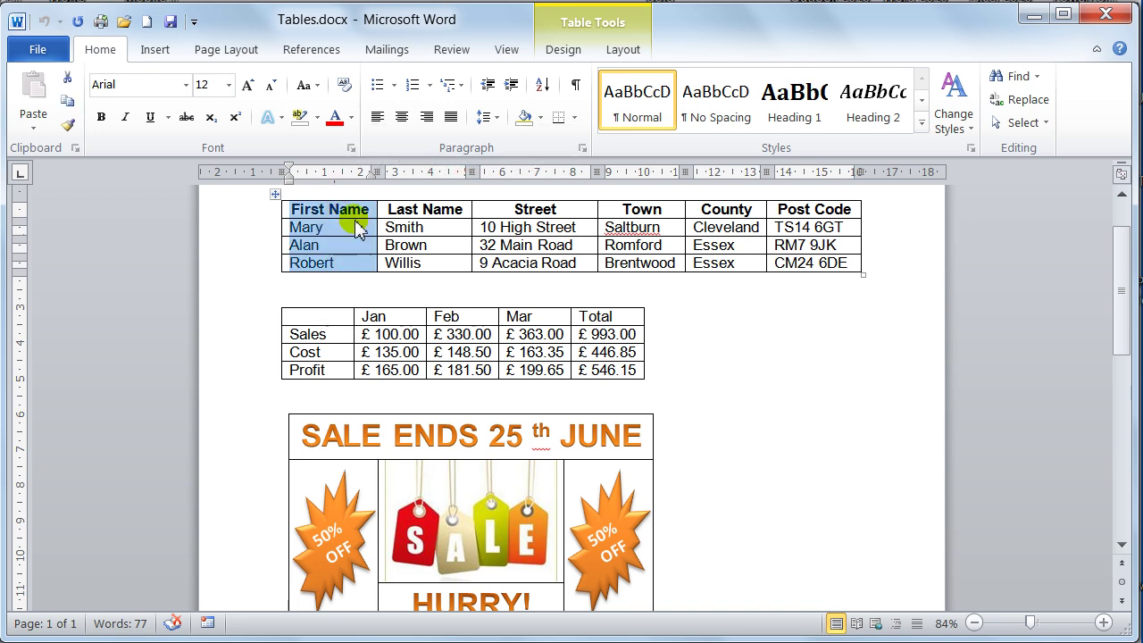
{"action": "left_click", "coordinate": [357, 236]}
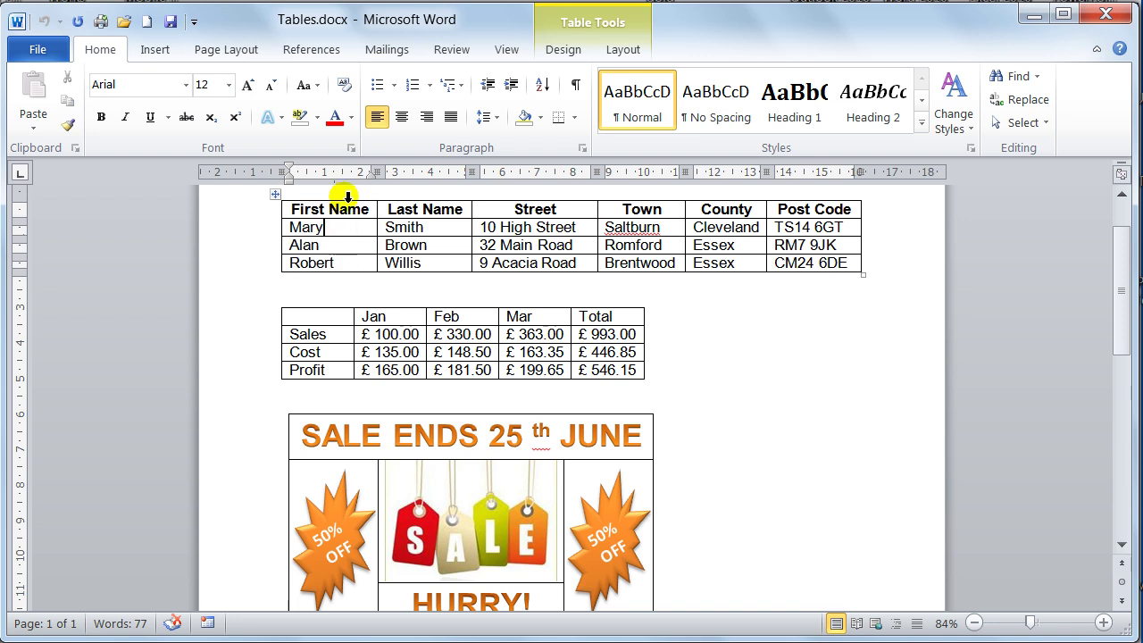
{"action": "left_click", "coordinate": [348, 192]}
{"action": "left_click", "coordinate": [530, 190]}
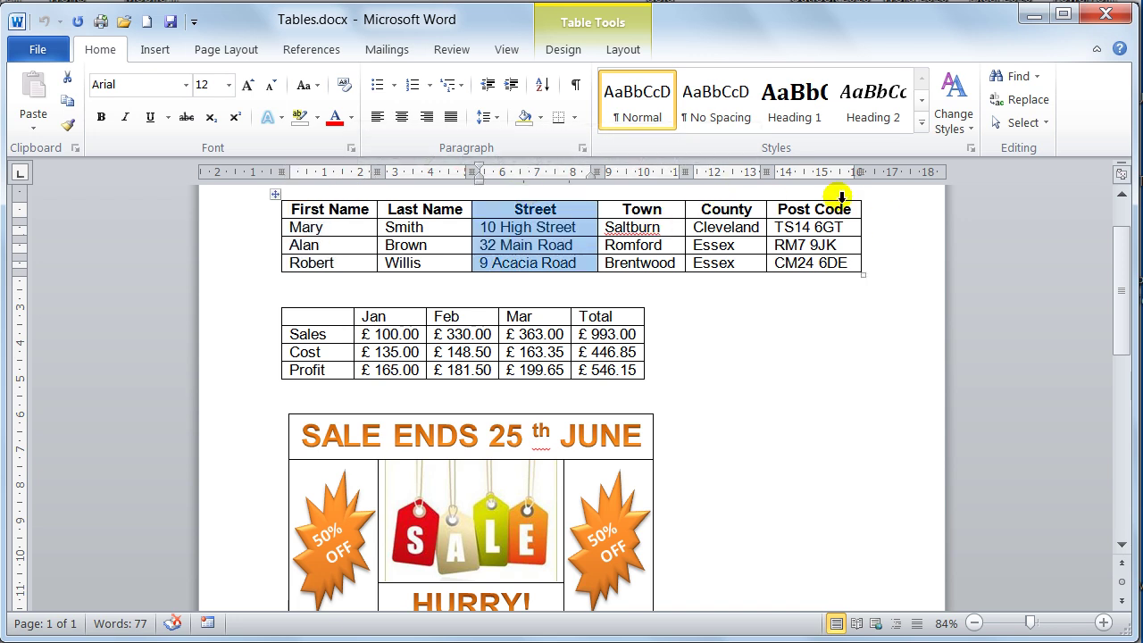
{"action": "left_click", "coordinate": [813, 191]}
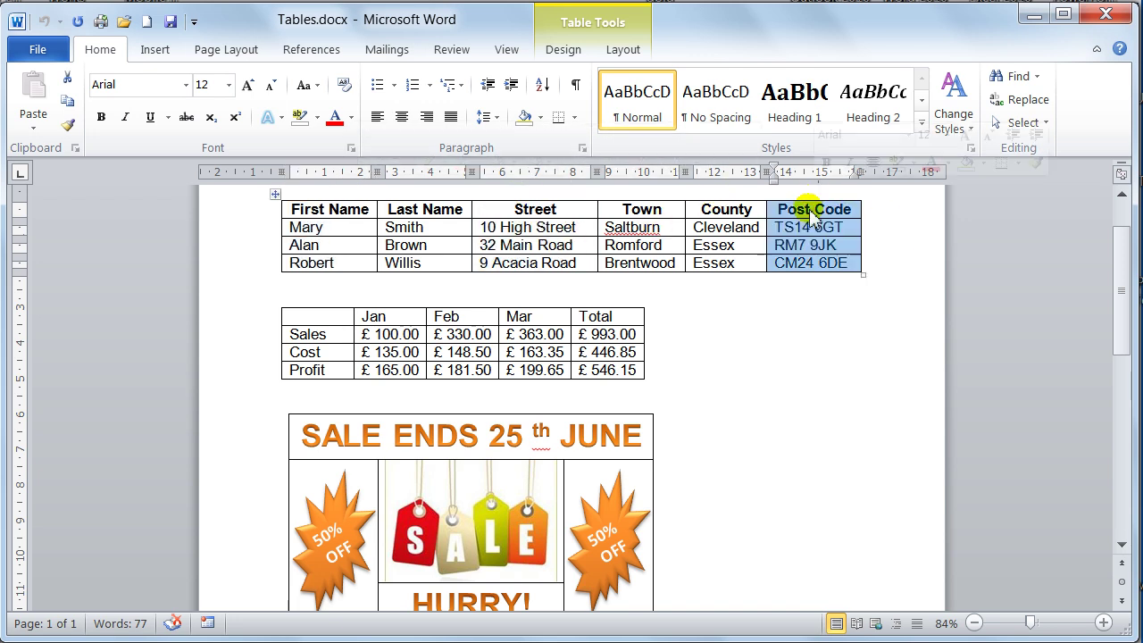
{"action": "left_click", "coordinate": [263, 228]}
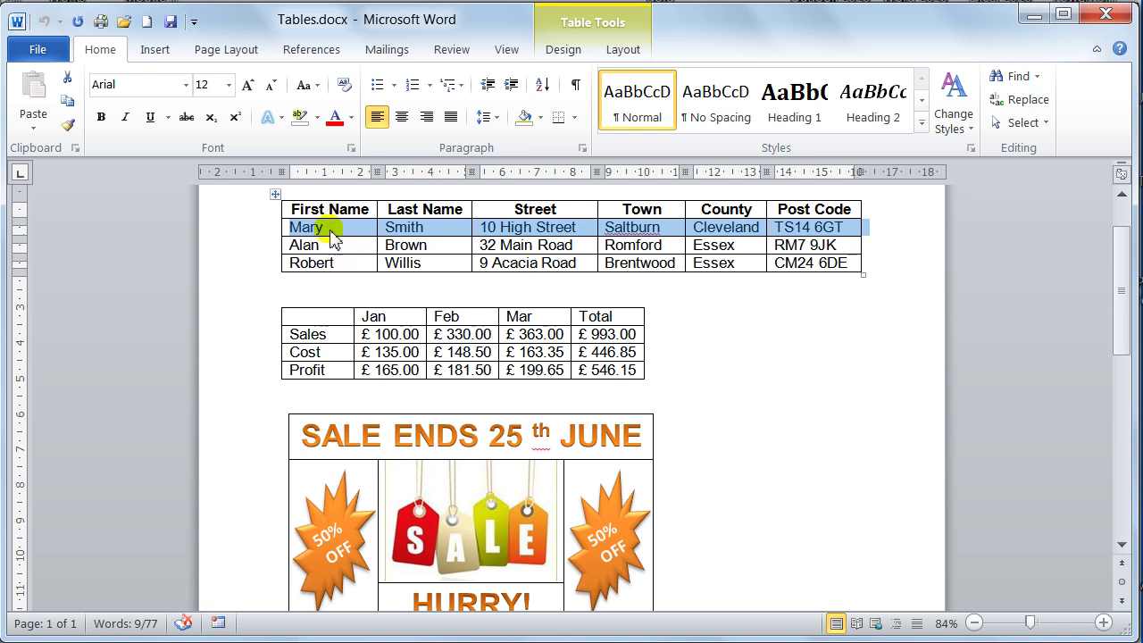
{"action": "left_click", "coordinate": [252, 252]}
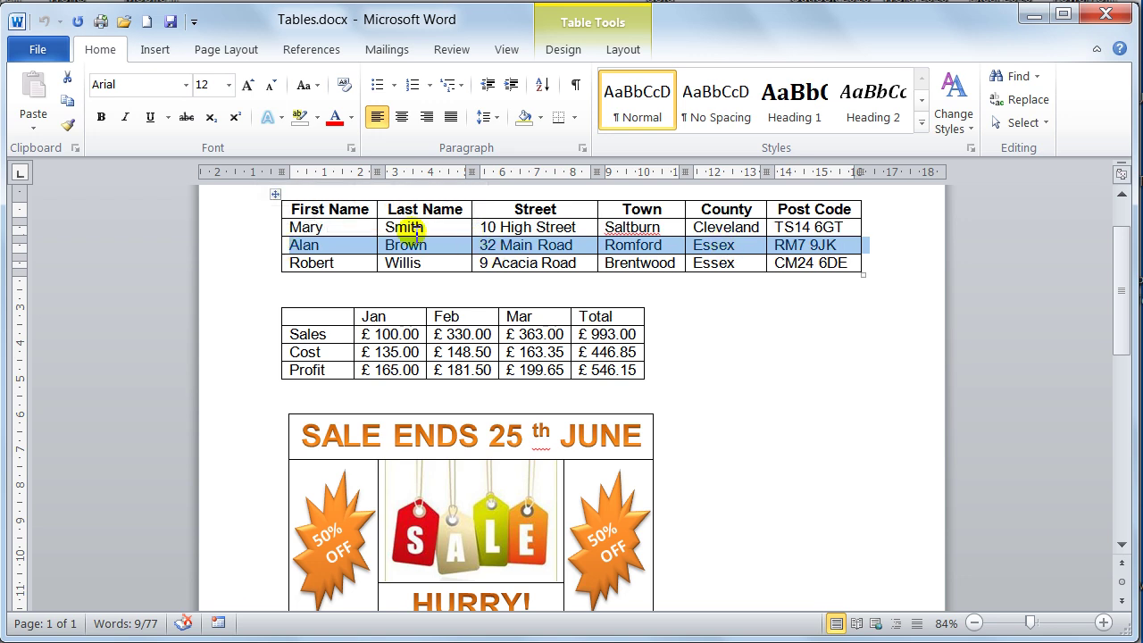
{"action": "left_click", "coordinate": [360, 227]}
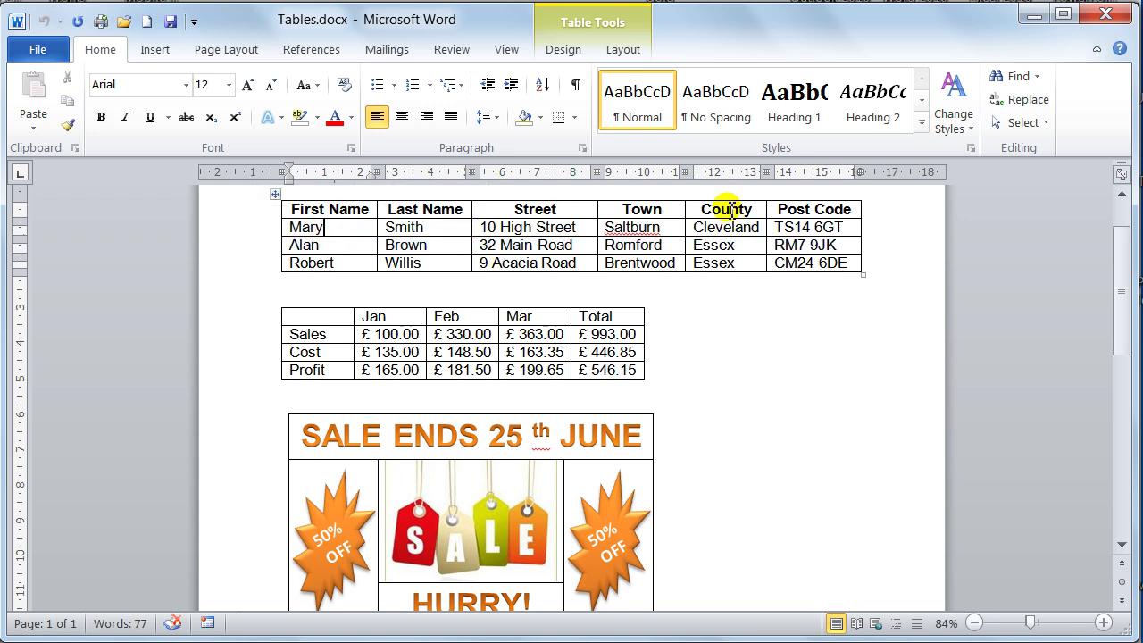
Set the January Sales figure in the second table to £ 200.00.
{"action": "left_click", "coordinate": [376, 334]}
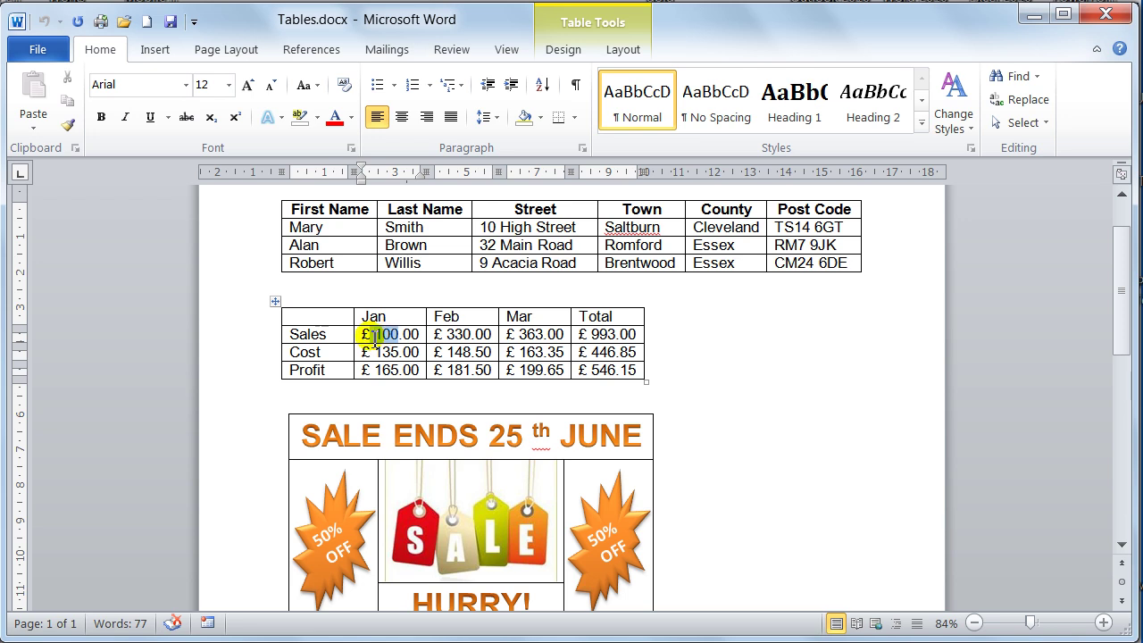
{"action": "double_click", "coordinate": [378, 332]}
{"action": "left_click", "coordinate": [379, 332]}
{"action": "left_click_drag", "start_coordinate": [375, 335], "coordinate": [383, 335]}
{"action": "type", "text": "2"}
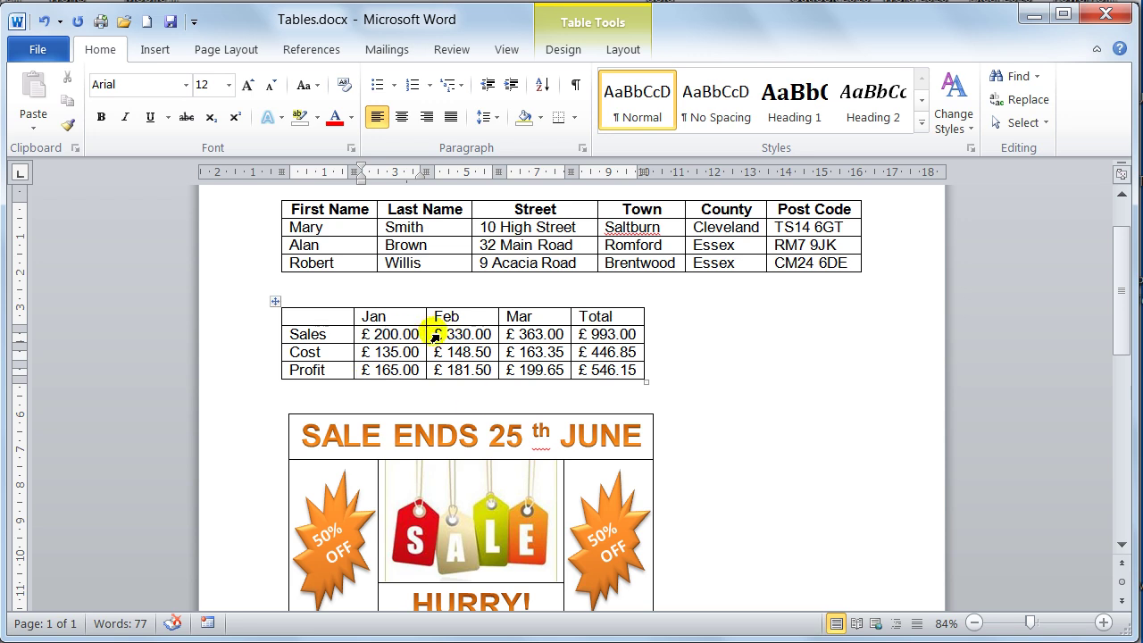
Update the February Sales formula field and recalculate all the figures from January to Total in the second table.
{"action": "double_click", "coordinate": [440, 334]}
{"action": "right_click", "coordinate": [443, 336]}
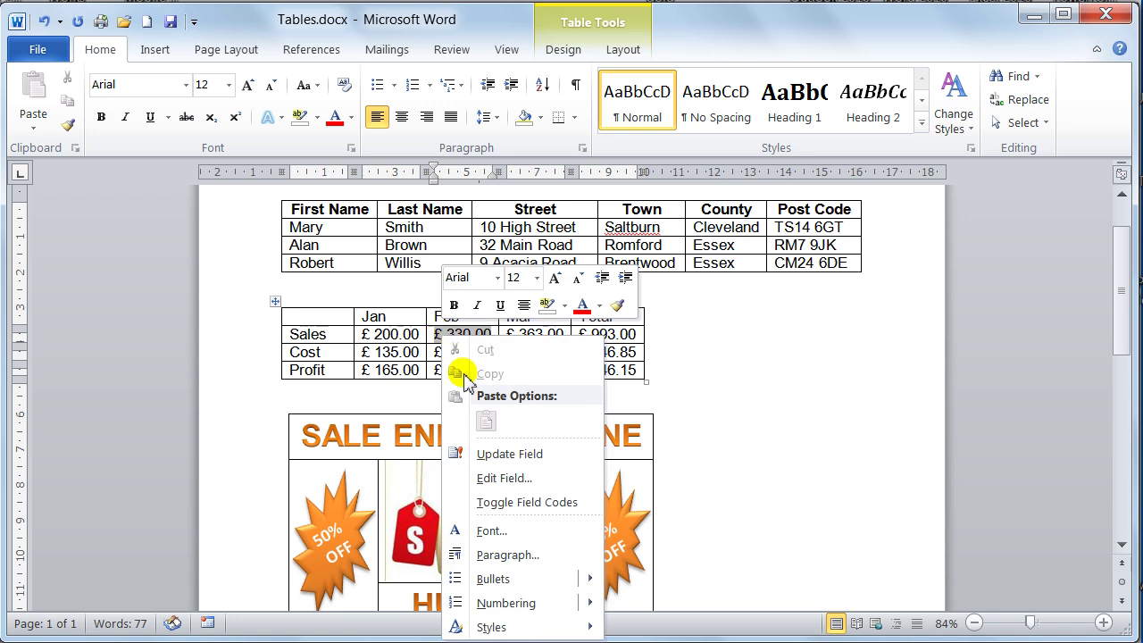
{"action": "left_click", "coordinate": [506, 456]}
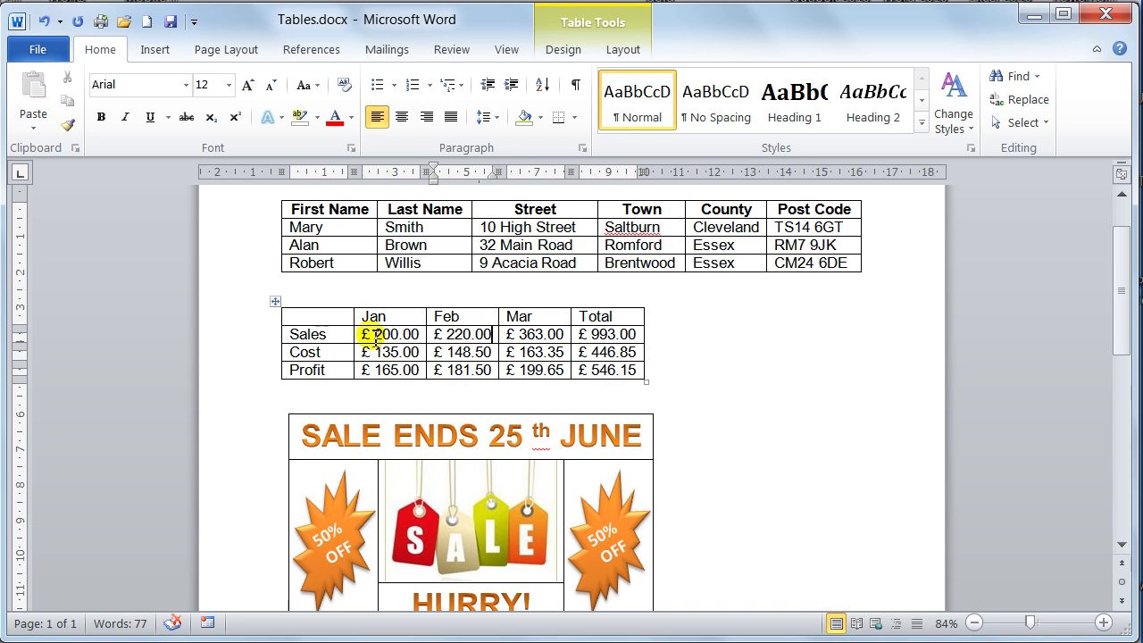
{"action": "left_click_drag", "start_coordinate": [373, 335], "coordinate": [581, 370]}
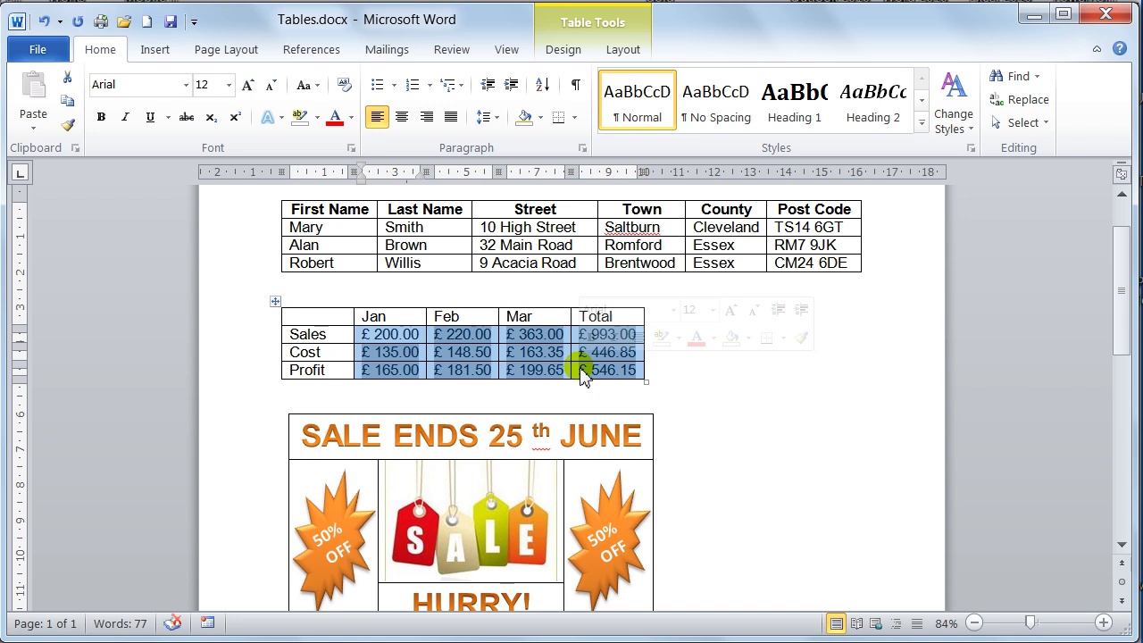
{"action": "key", "text": "F9"}
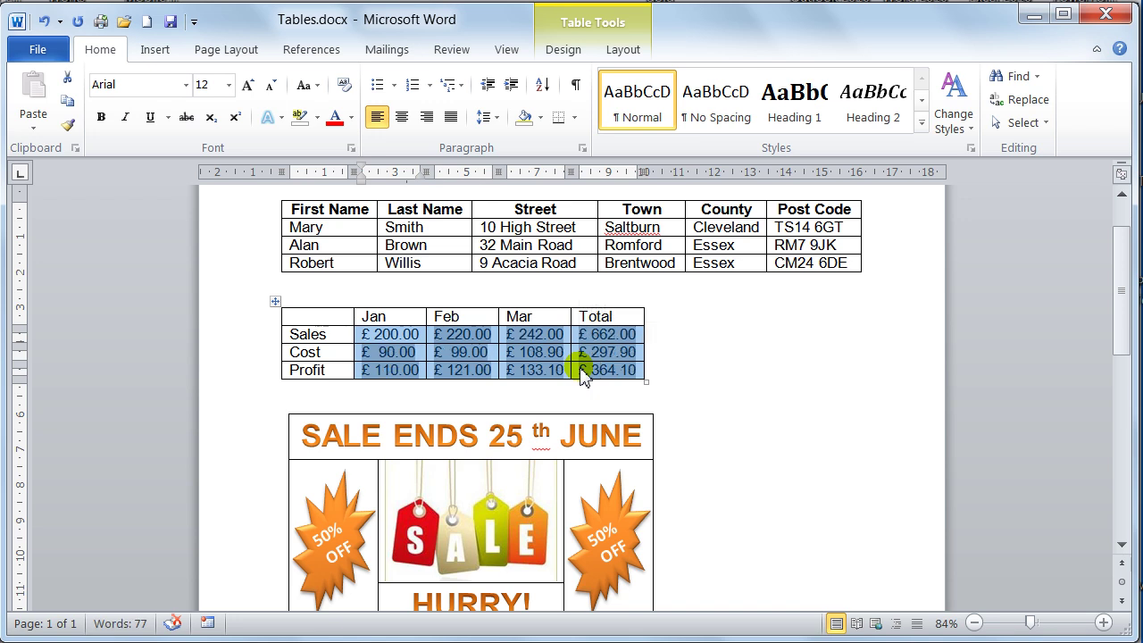
{"action": "left_click", "coordinate": [589, 371]}
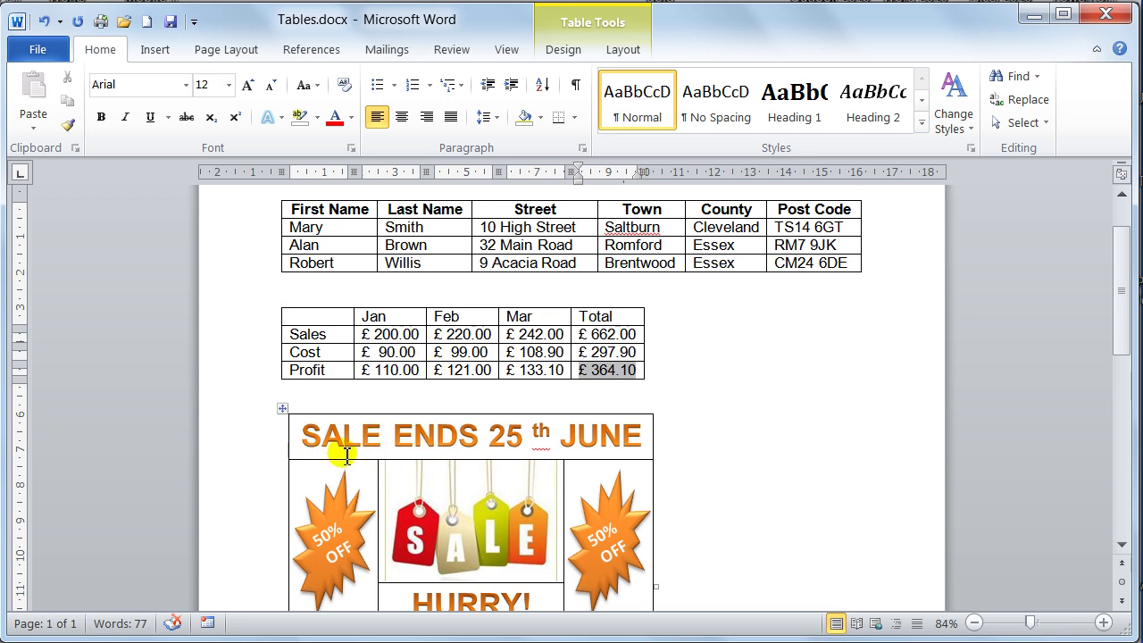
Close Tables.docx without saving its changes and create a new blank document.
{"action": "scroll", "coordinate": [393, 441], "scroll_direction": "down", "scroll_amount": 3}
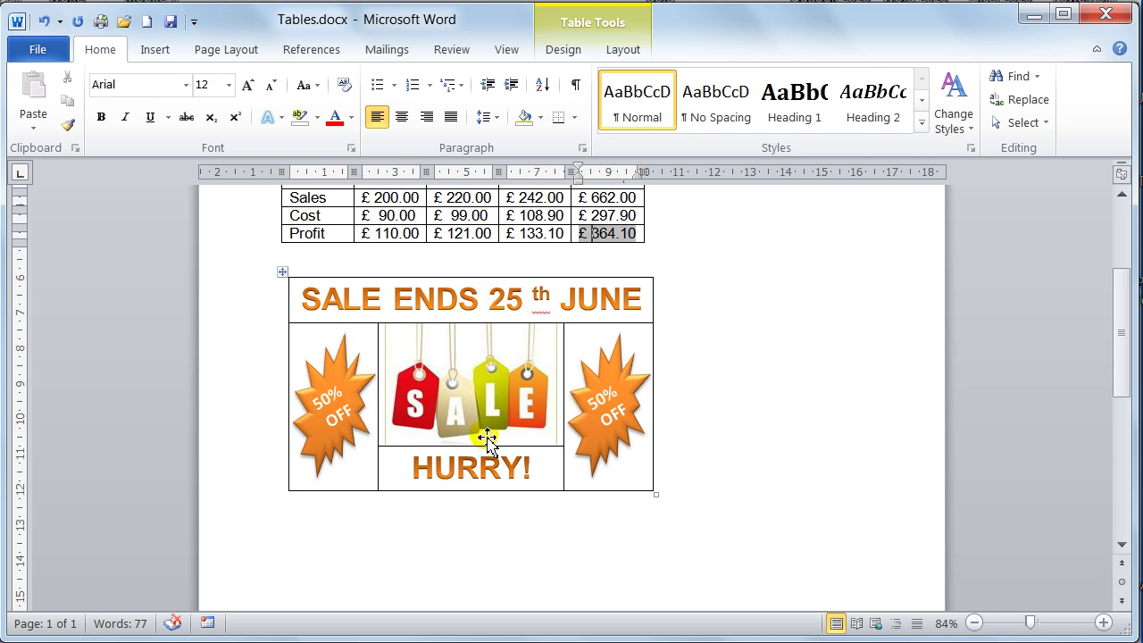
{"action": "key", "text": "alt+F4"}
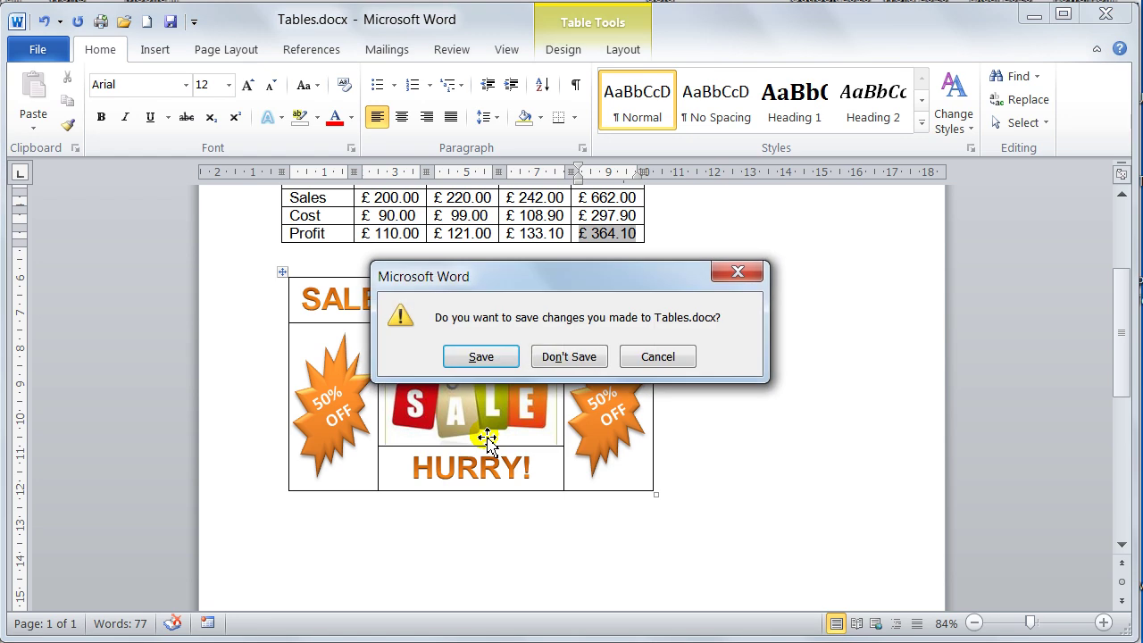
{"action": "key", "text": "n"}
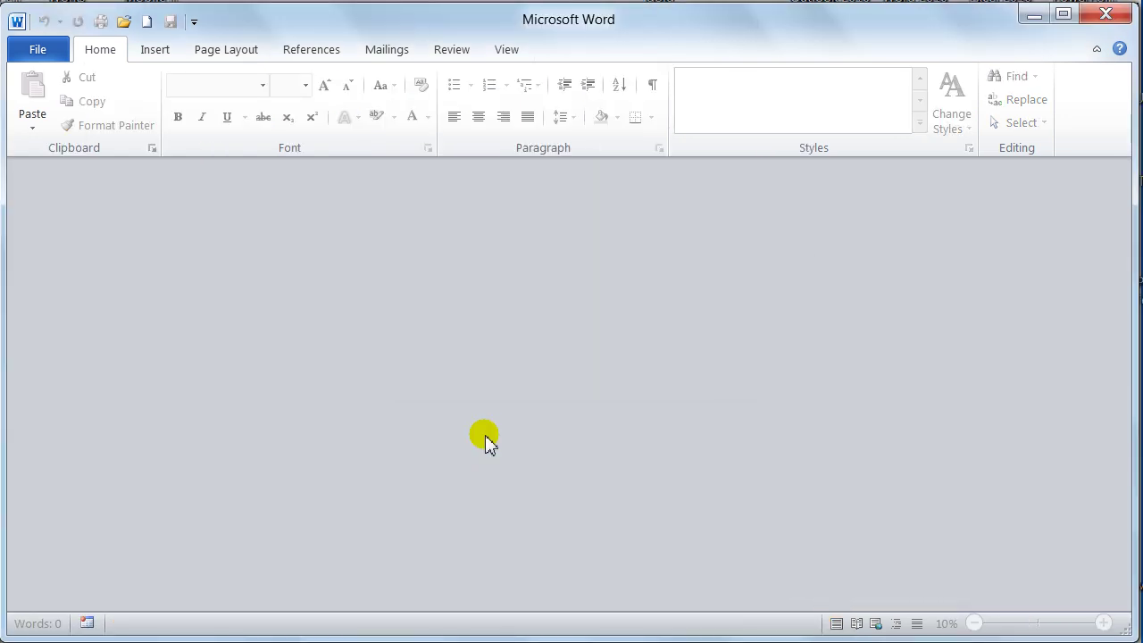
{"action": "key", "text": "ctrl+n"}
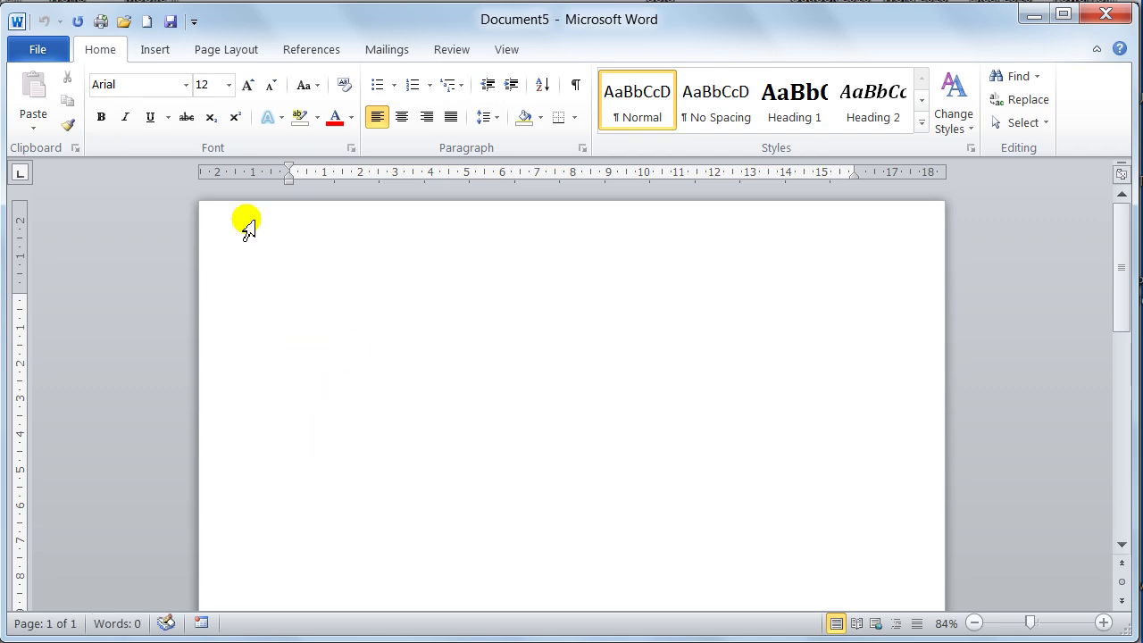
Insert a table with four columns and four rows into the blank document.
{"action": "left_click", "coordinate": [155, 52]}
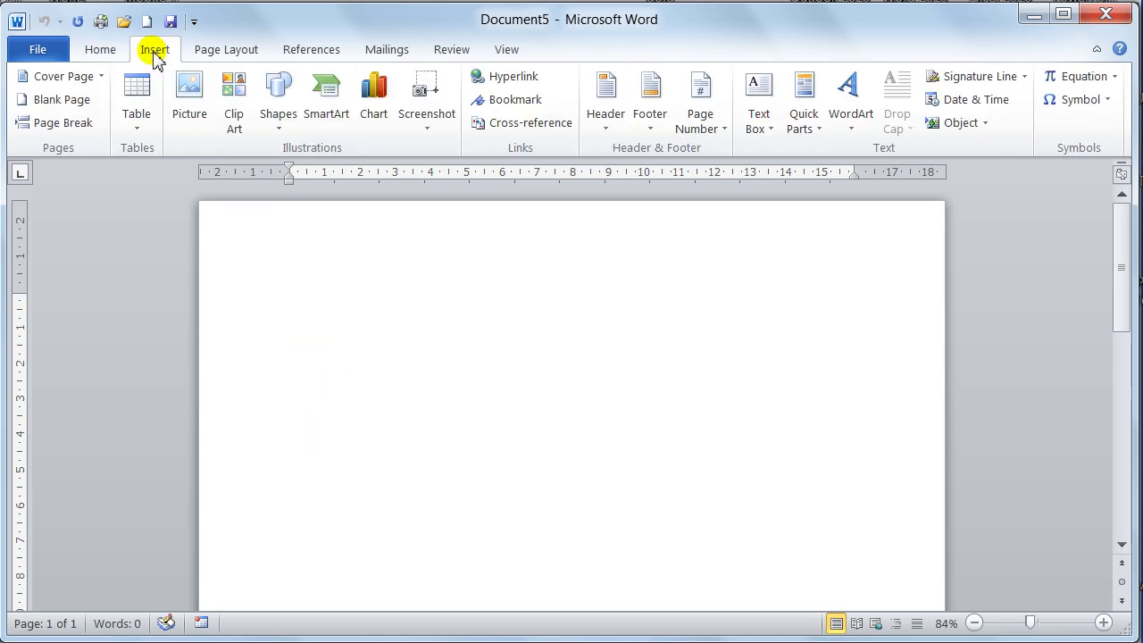
{"action": "left_click", "coordinate": [132, 130]}
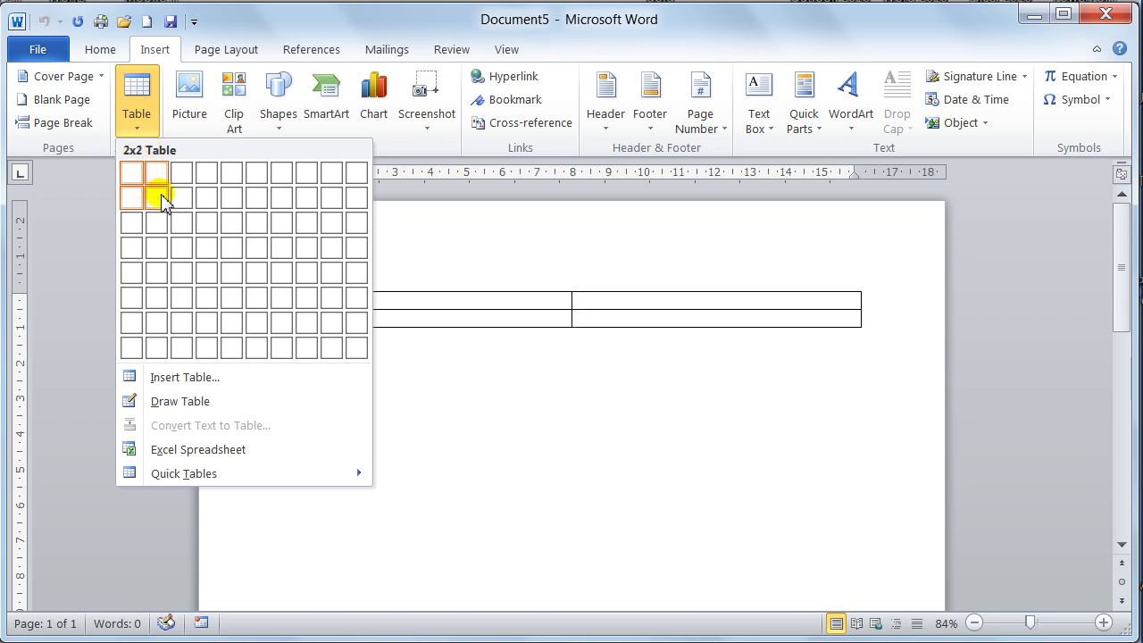
{"action": "left_click", "coordinate": [205, 251]}
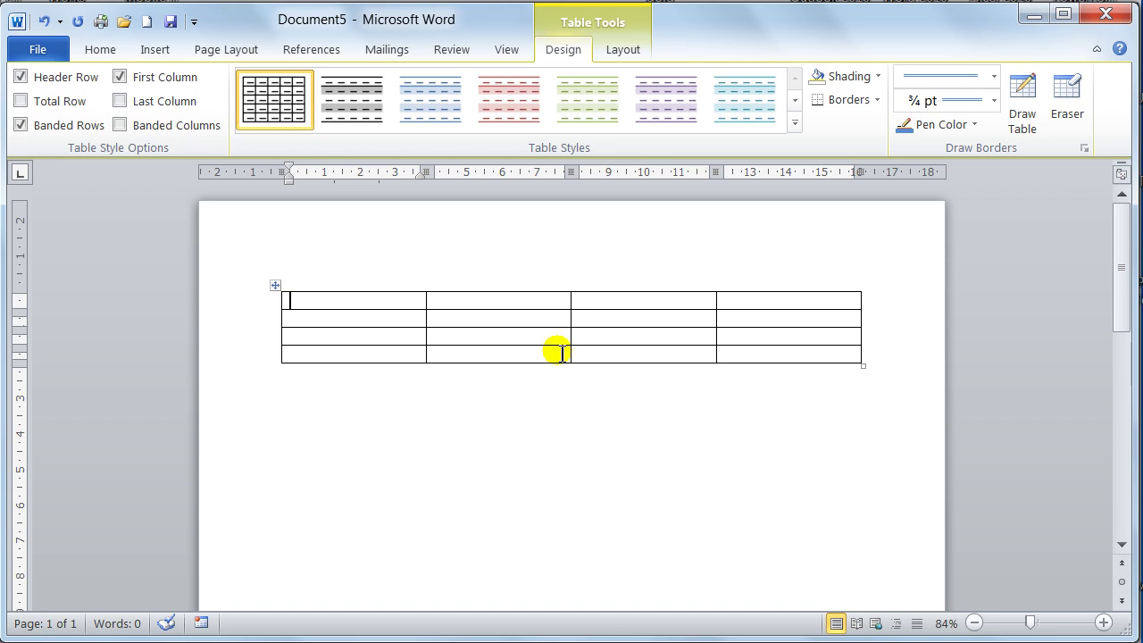
Add three more rows at the end of the table by advancing past its last cell.
{"action": "left_click", "coordinate": [293, 300]}
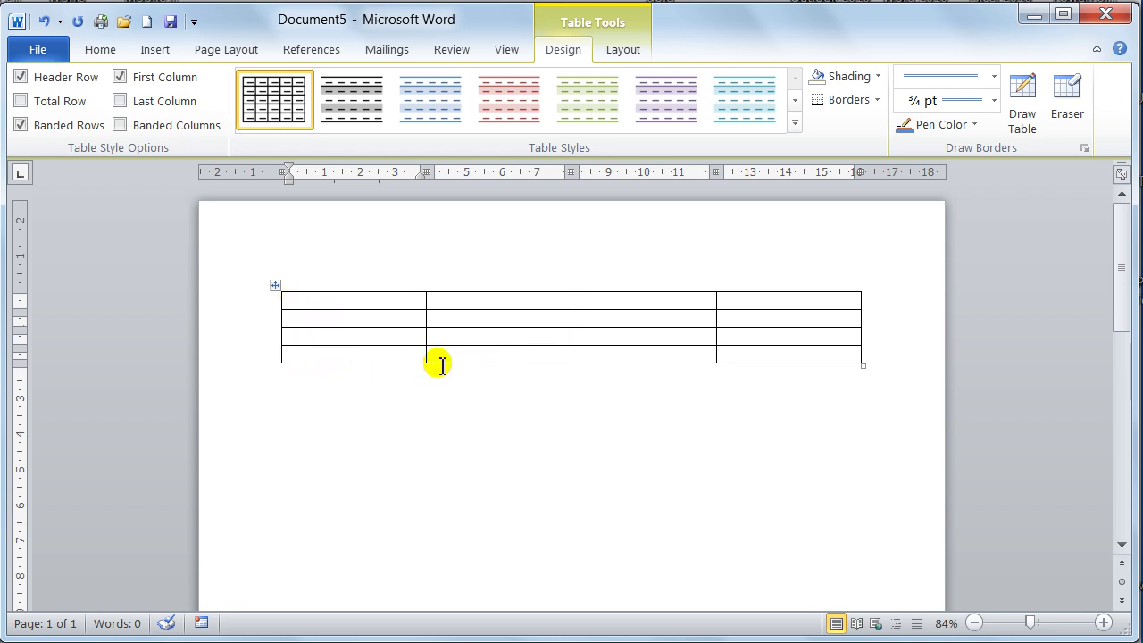
{"action": "left_click", "coordinate": [731, 356]}
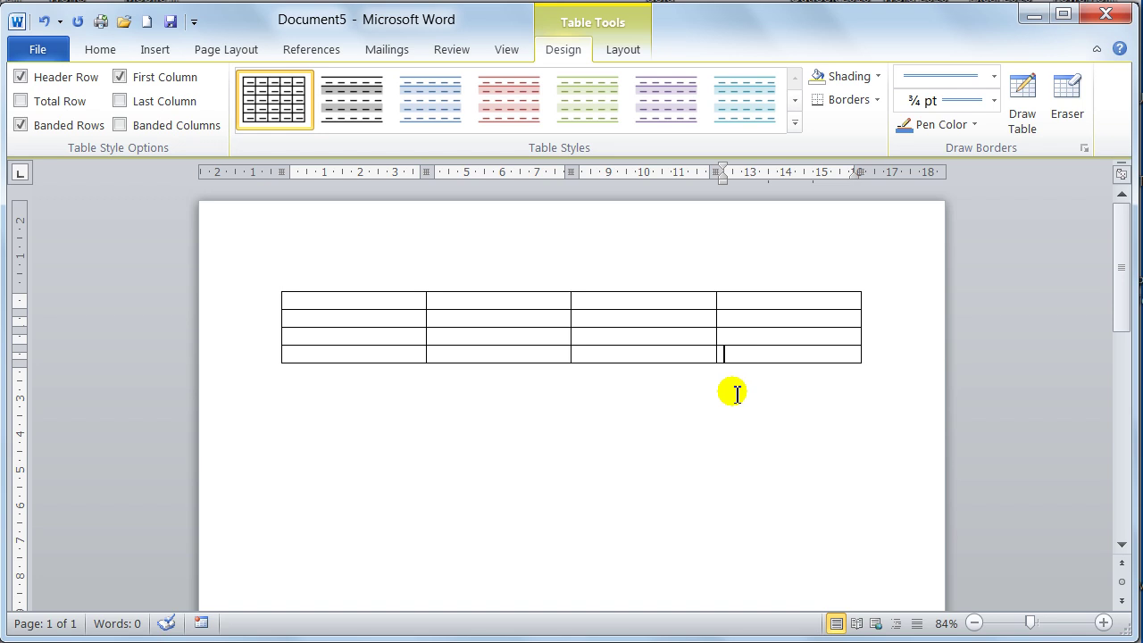
{"action": "key", "text": "Tab"}
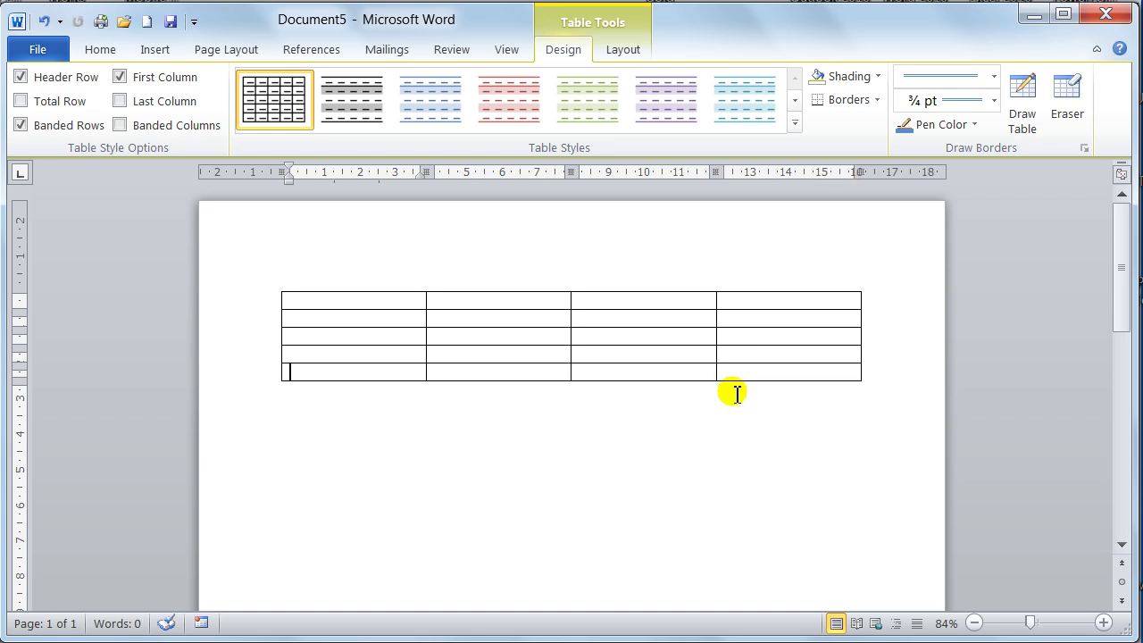
{"action": "left_click", "coordinate": [731, 373]}
{"action": "key", "text": "Tab"}
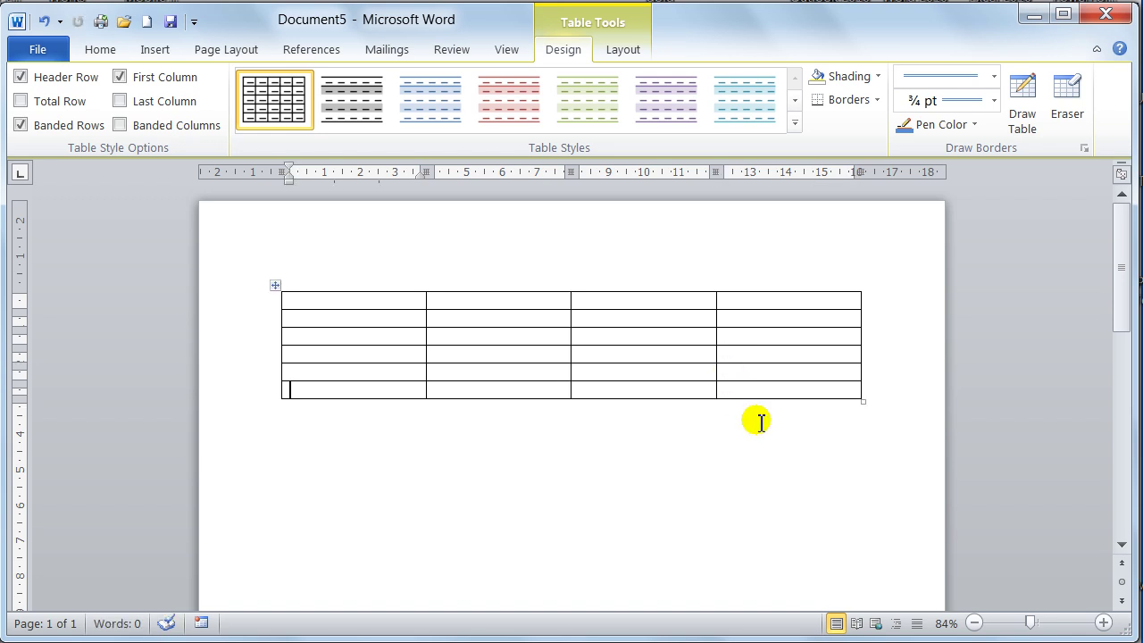
{"action": "key", "text": "Tab"}
{"action": "key", "text": "Tab"}
{"action": "key", "text": "Tab"}
{"action": "key", "text": "Tab"}
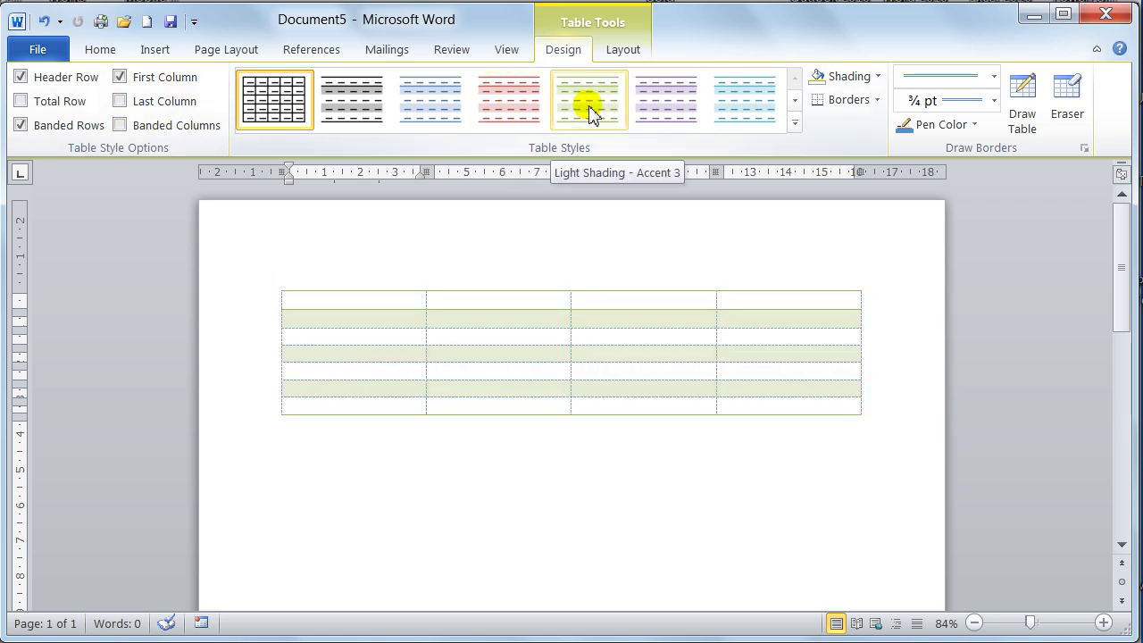
Review the table's layout and design options and delete the entire table.
{"action": "left_click", "coordinate": [630, 54]}
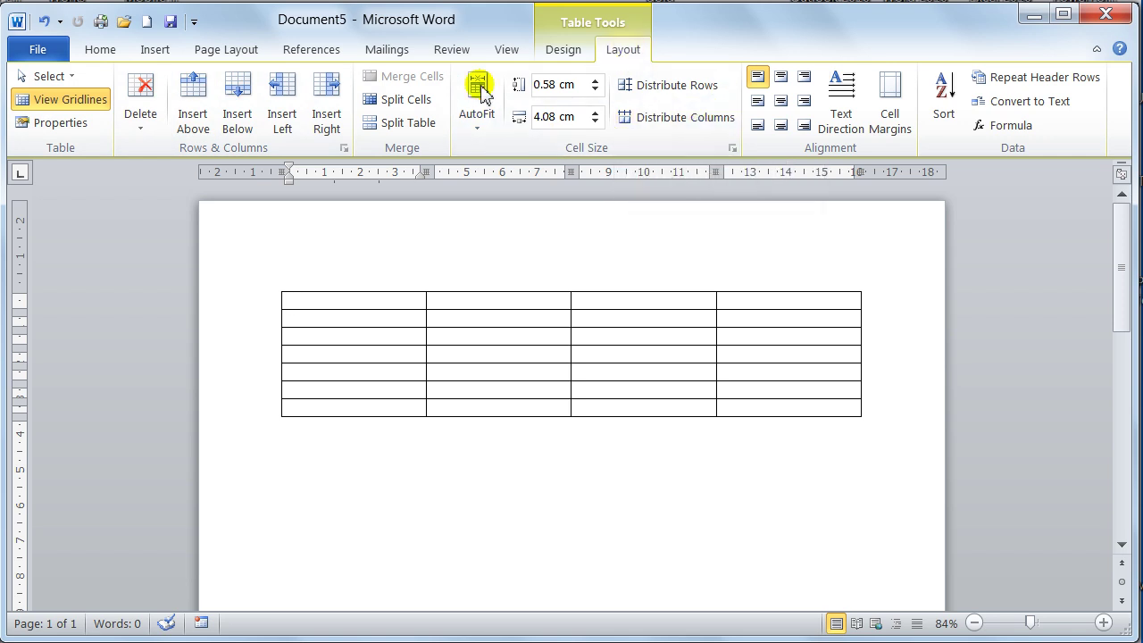
{"action": "left_click", "coordinate": [567, 51]}
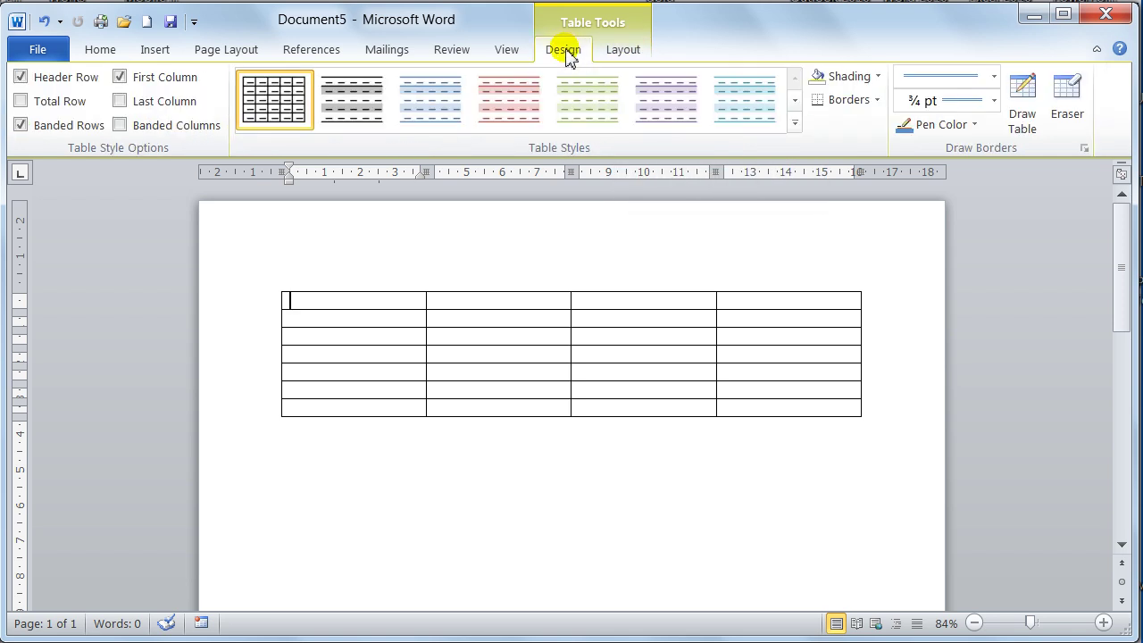
{"action": "left_click", "coordinate": [626, 53]}
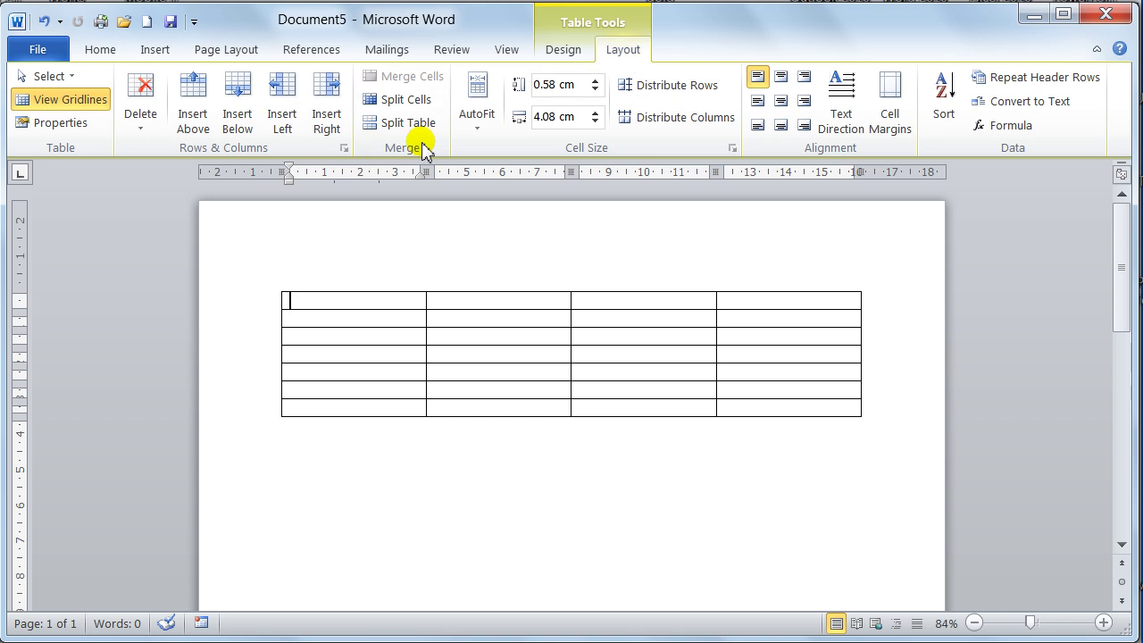
{"action": "left_click", "coordinate": [141, 127]}
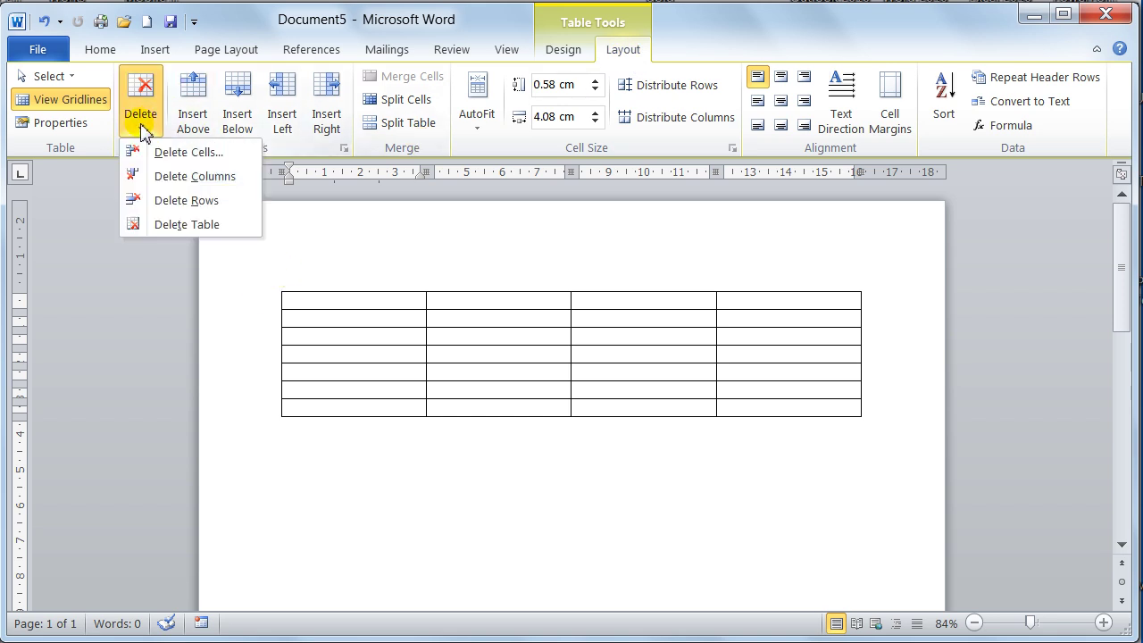
{"action": "left_click", "coordinate": [178, 228]}
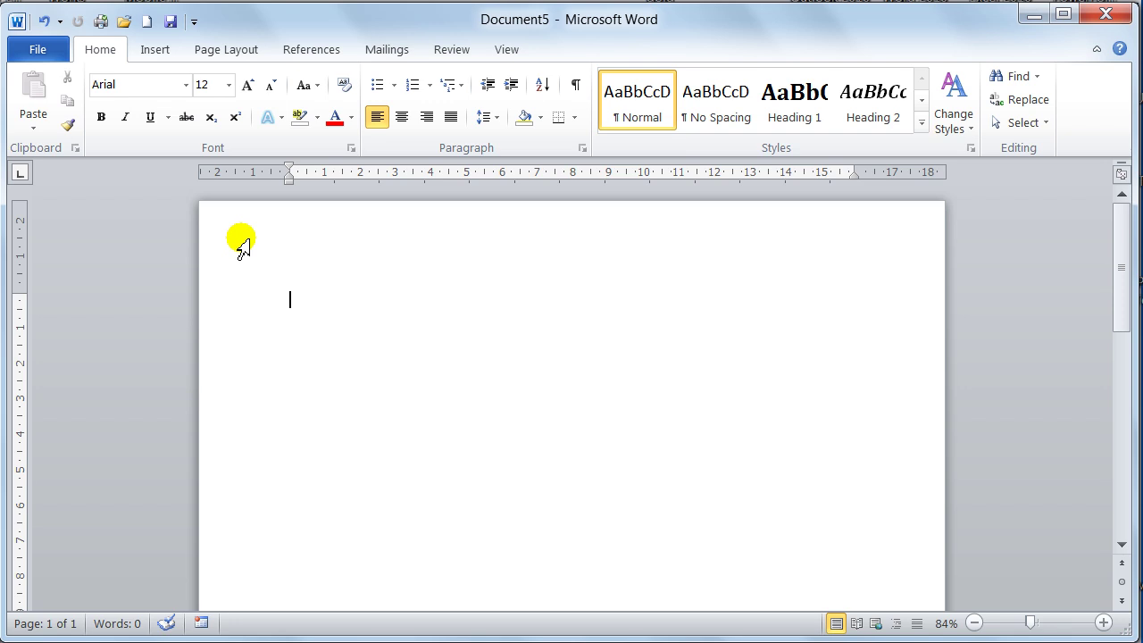
Start a new table through the Insert Table dialog with 4 columns and 6 rows.
{"action": "left_click", "coordinate": [154, 51]}
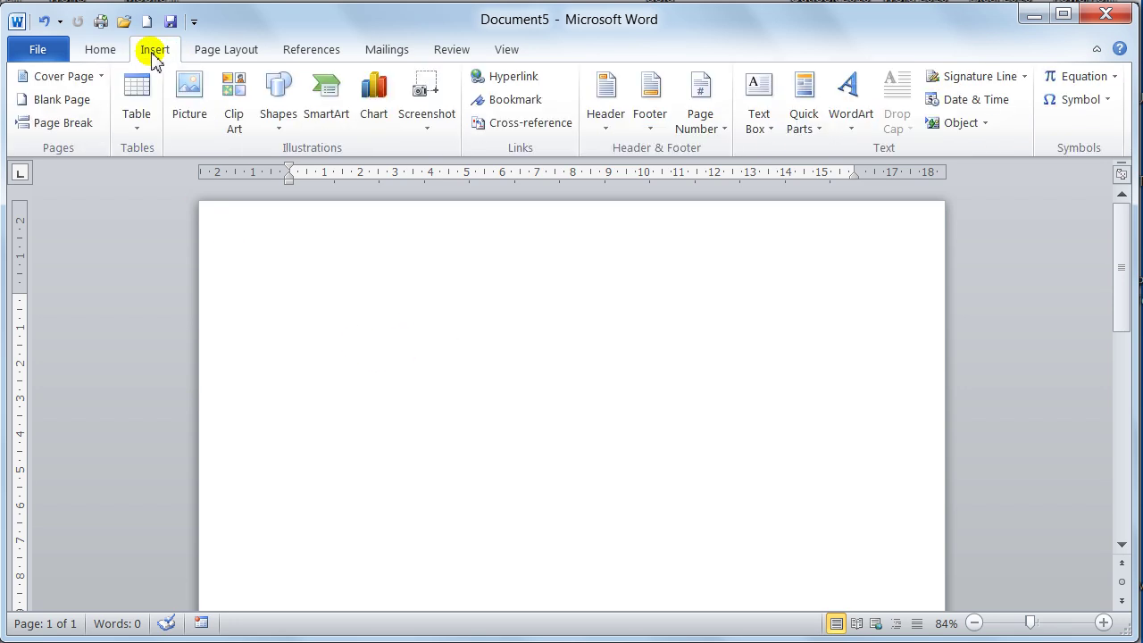
{"action": "left_click", "coordinate": [137, 128]}
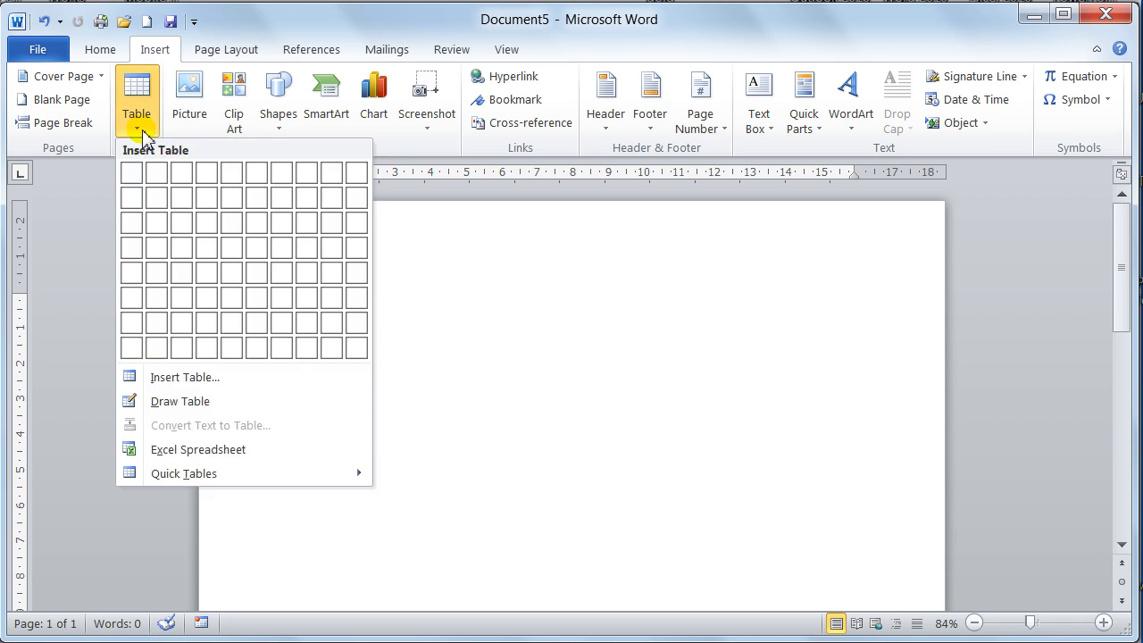
{"action": "left_click", "coordinate": [181, 379]}
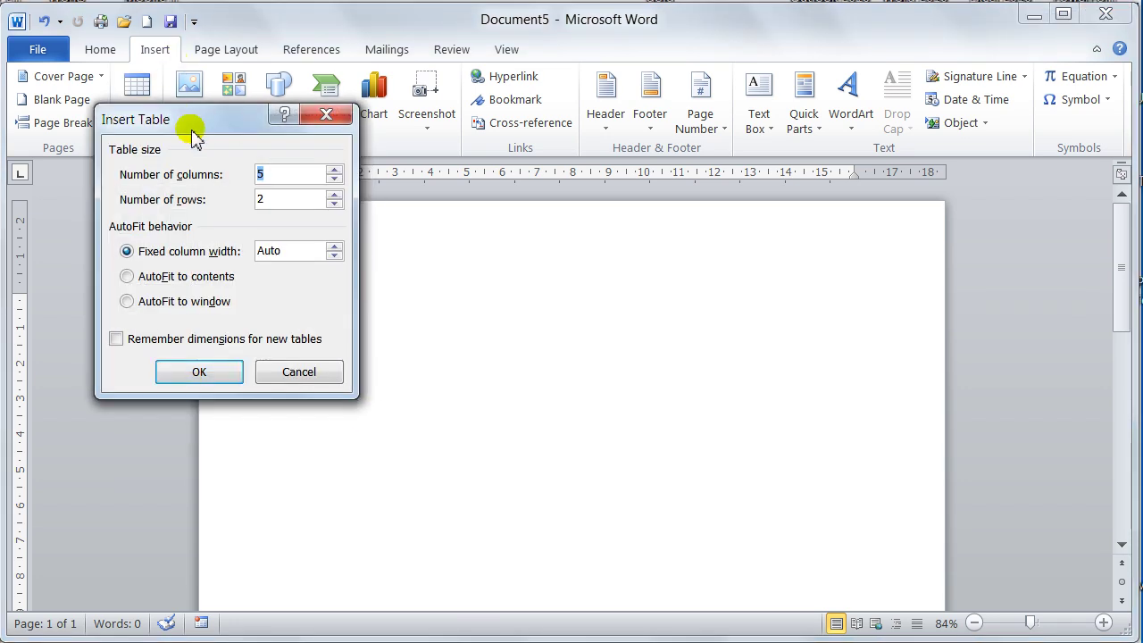
{"action": "left_click_drag", "start_coordinate": [192, 120], "coordinate": [487, 169]}
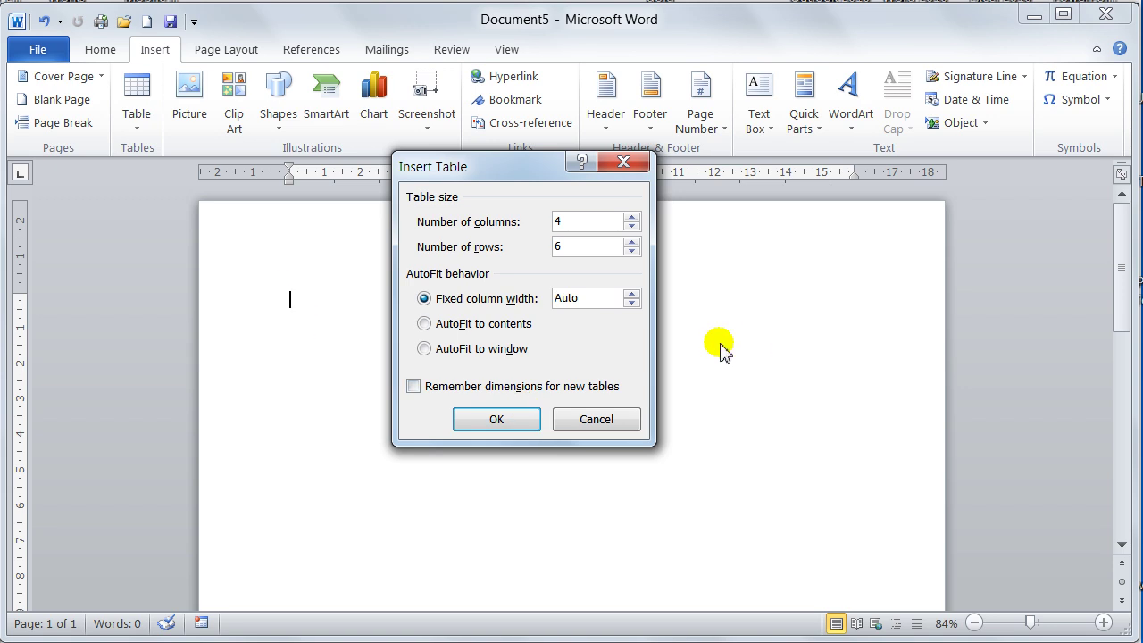
Try a 2 cm fixed column width, the AutoFit to contents and AutoFit to window behaviours, and remembering dimensions for new tables.
{"action": "left_click", "coordinate": [631, 293]}
{"action": "left_click", "coordinate": [631, 294]}
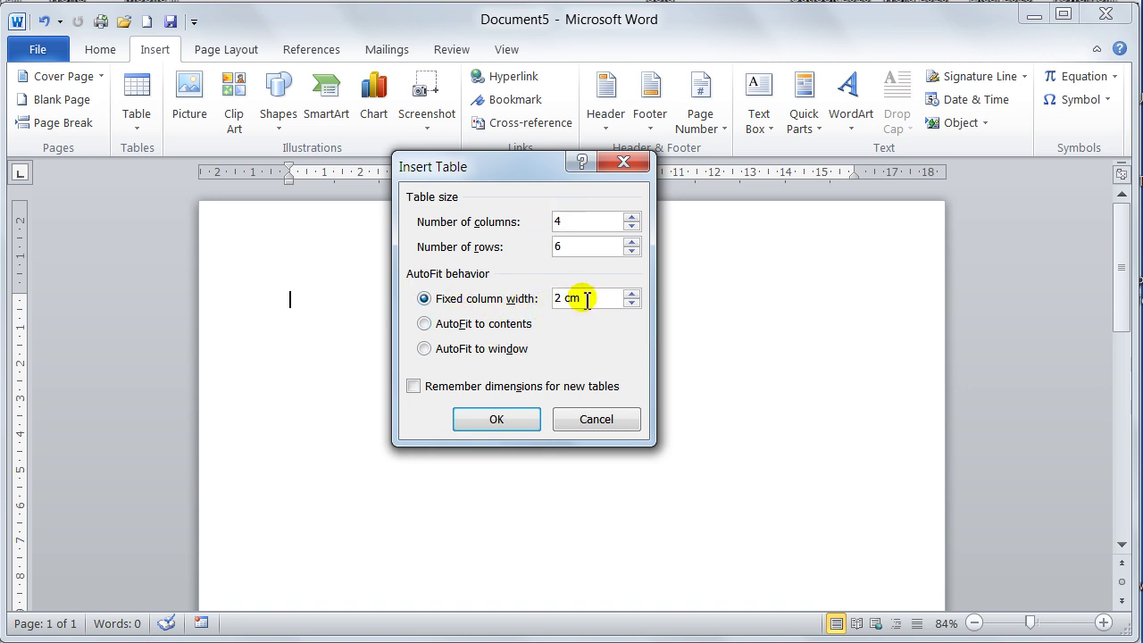
{"action": "left_click", "coordinate": [632, 296]}
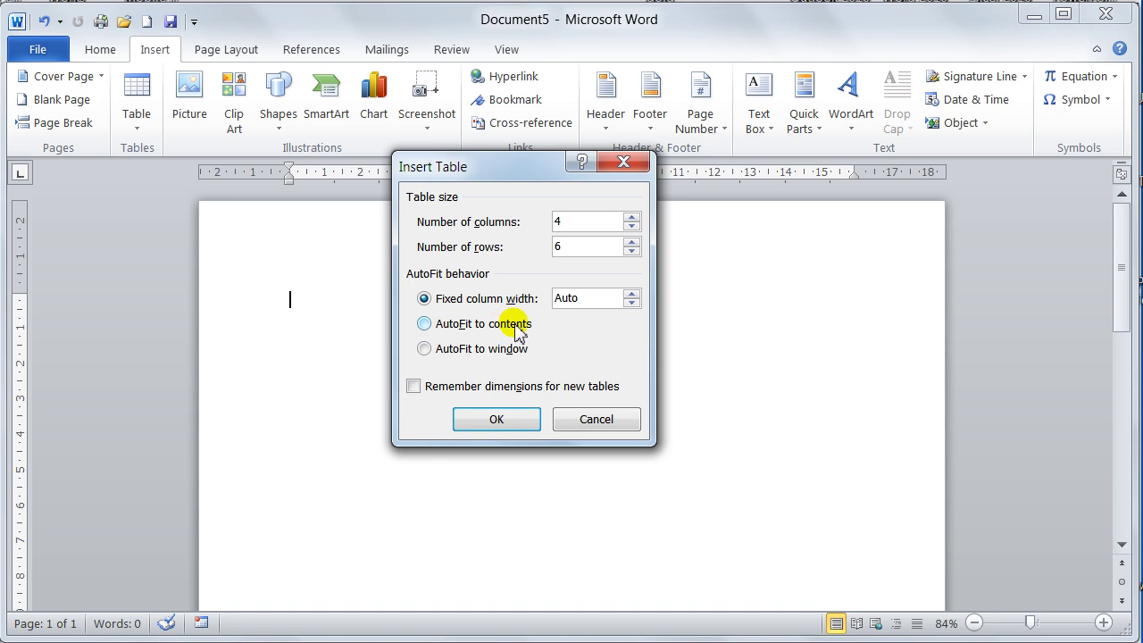
{"action": "left_click", "coordinate": [426, 324]}
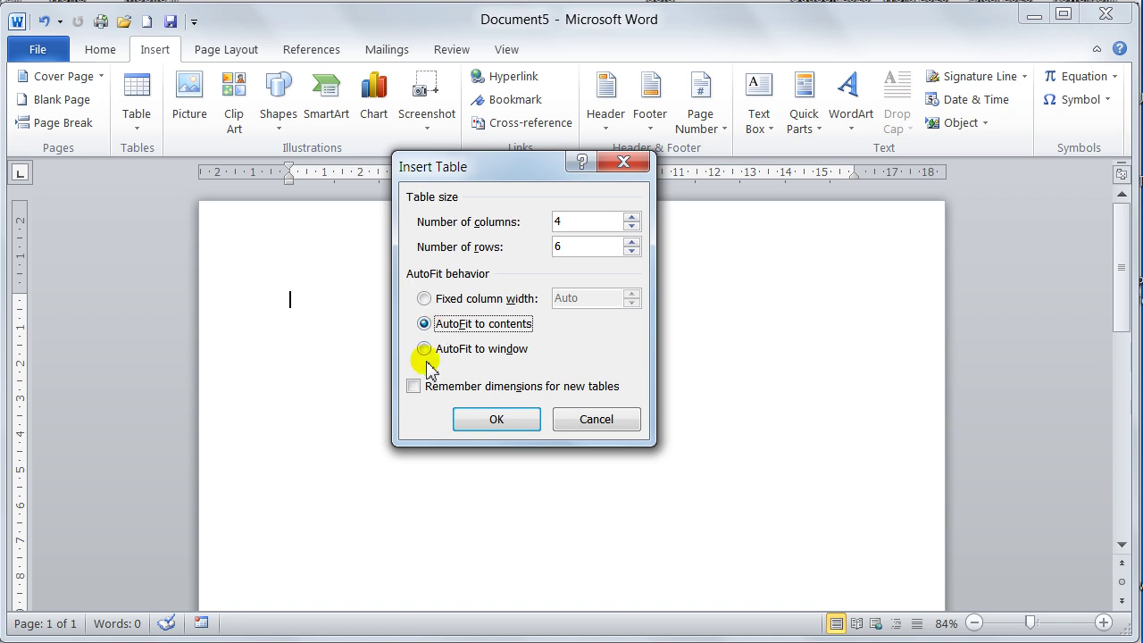
{"action": "left_click", "coordinate": [424, 349]}
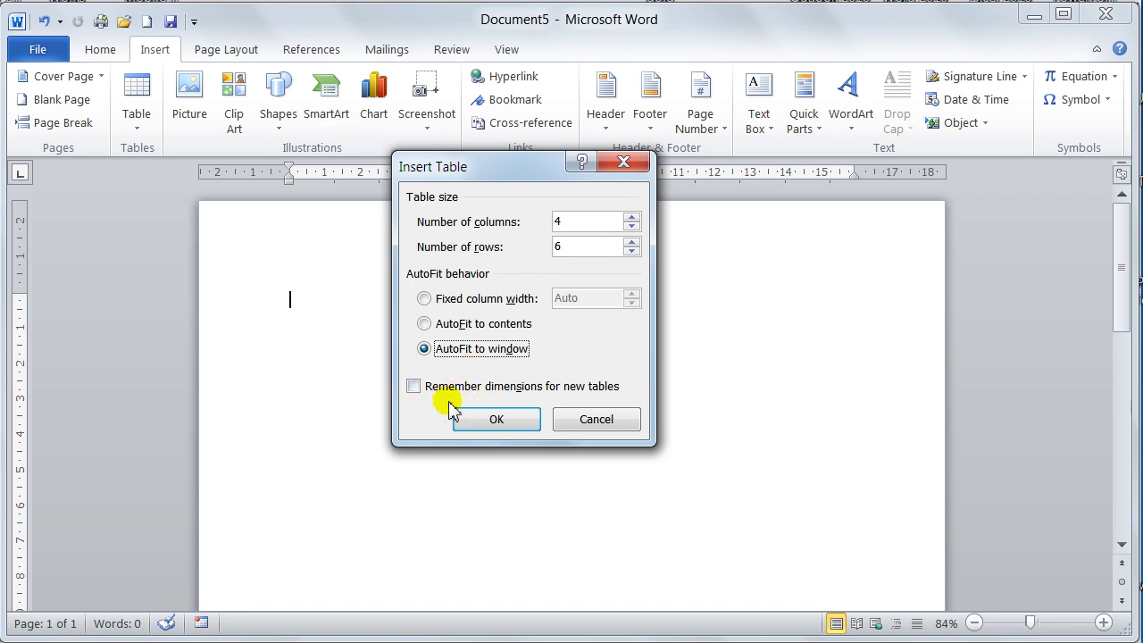
{"action": "left_click", "coordinate": [413, 387]}
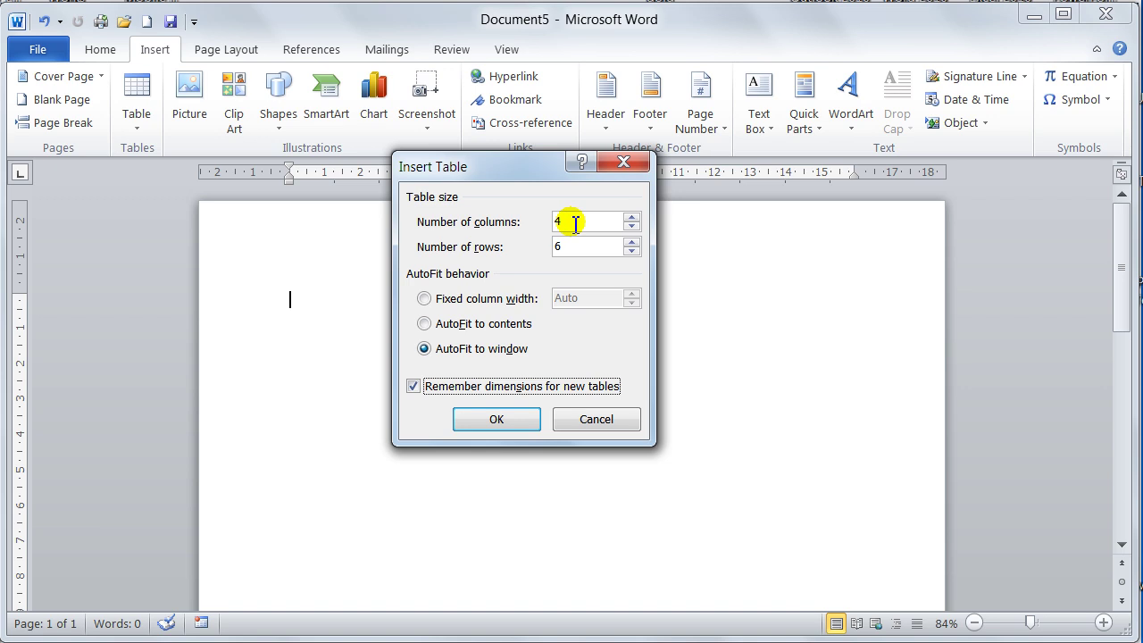
{"action": "left_click", "coordinate": [415, 385]}
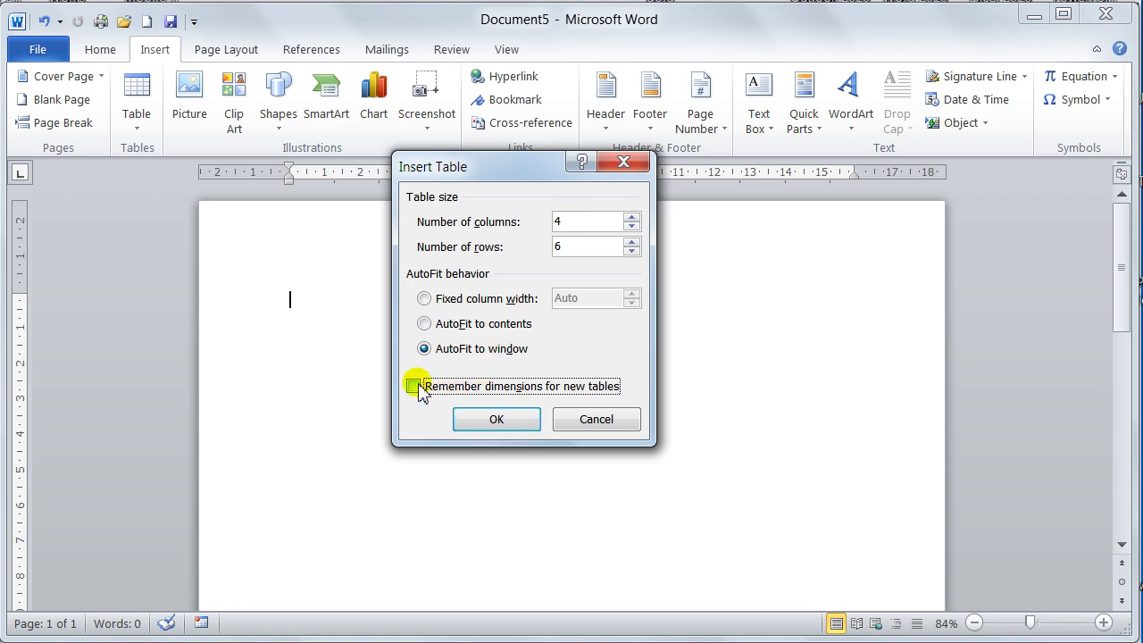
Insert the table using a fixed column width set to Auto.
{"action": "left_click", "coordinate": [424, 299]}
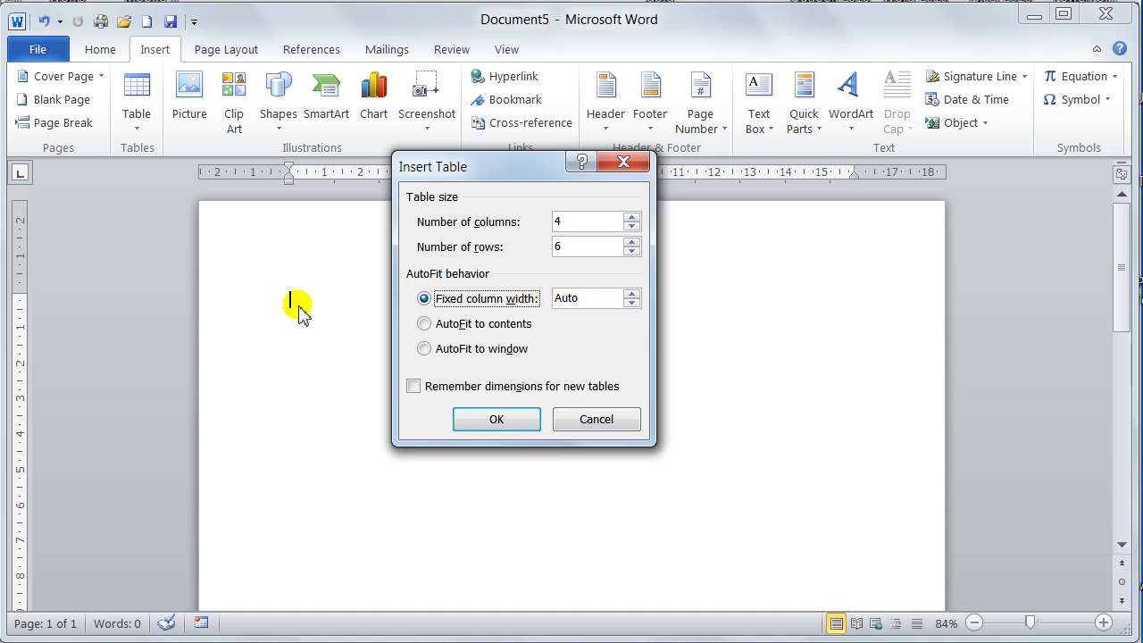
{"action": "left_click", "coordinate": [496, 419]}
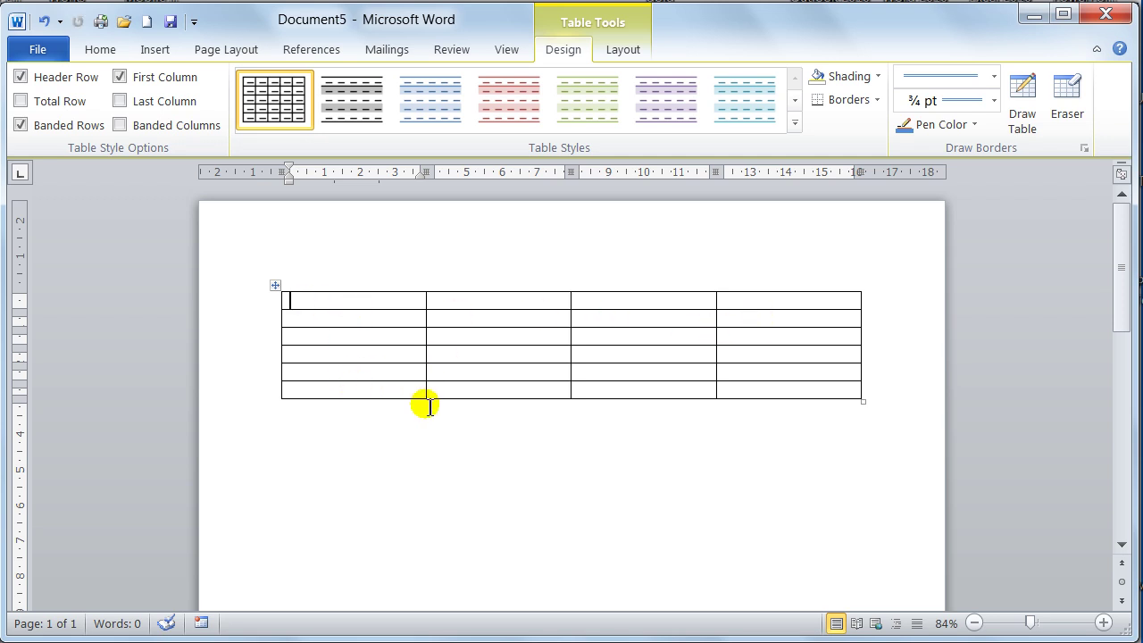
Delete the entire table from the document.
{"action": "left_click", "coordinate": [793, 391]}
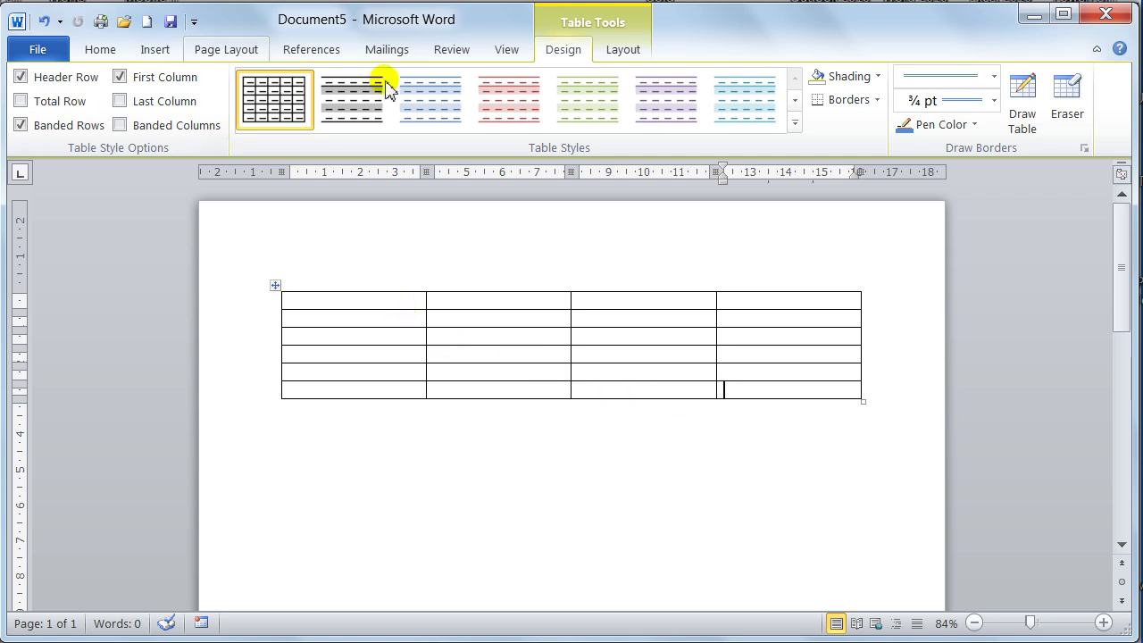
{"action": "left_click", "coordinate": [623, 51]}
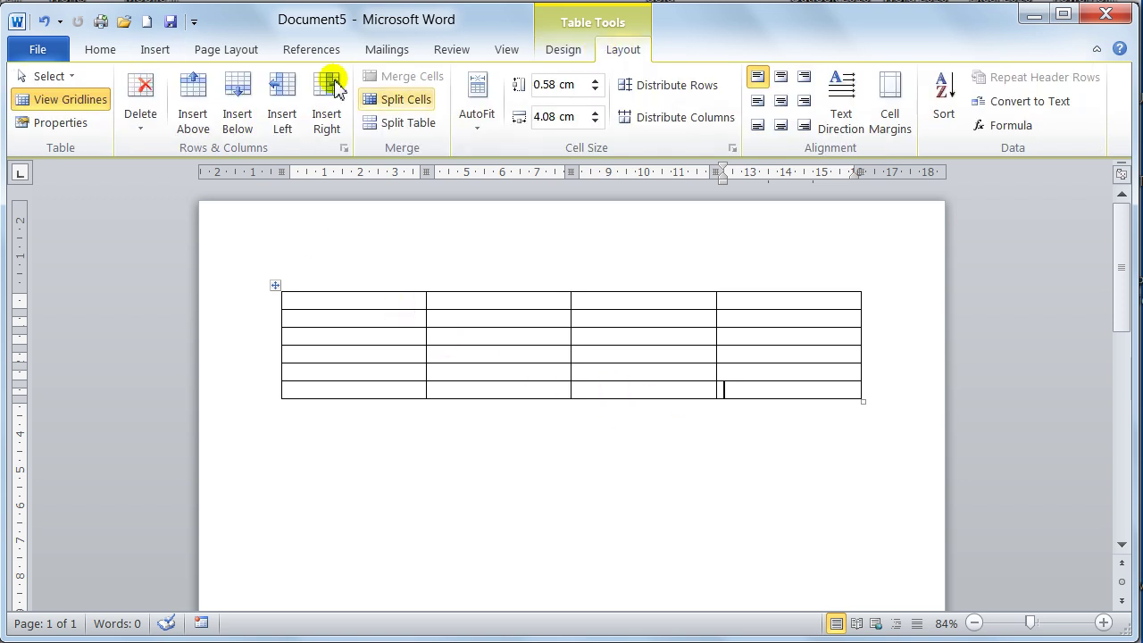
{"action": "left_click", "coordinate": [141, 118]}
{"action": "left_click", "coordinate": [175, 226]}
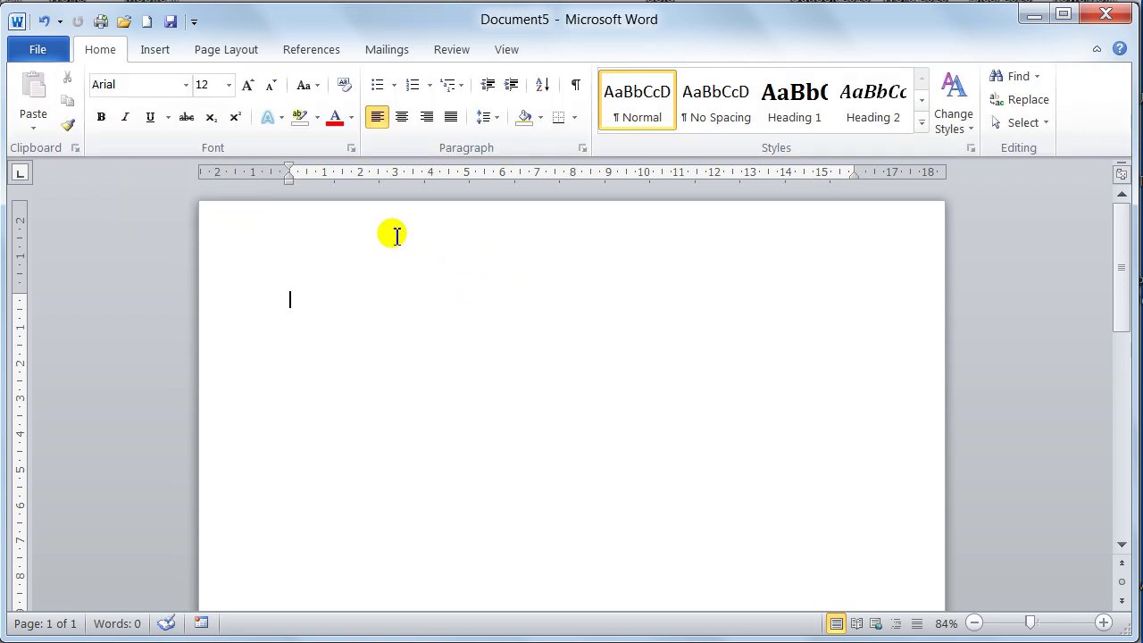
Draw the outer border of a new table about 16 cm wide and 6 cm high with Draw Table.
{"action": "left_click", "coordinate": [156, 52]}
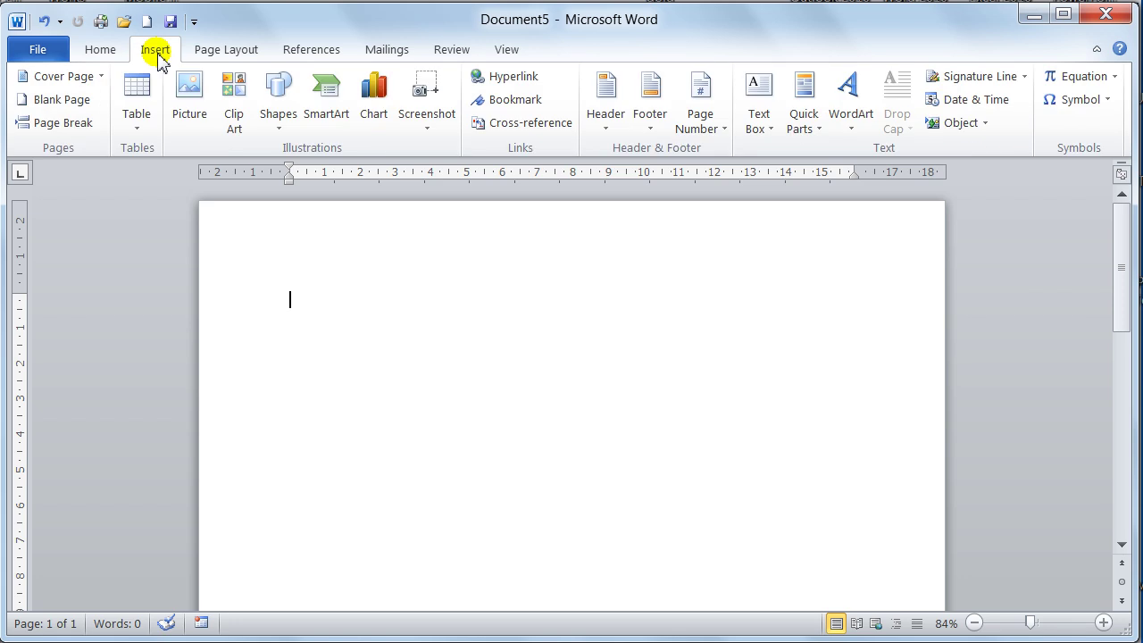
{"action": "left_click", "coordinate": [138, 129]}
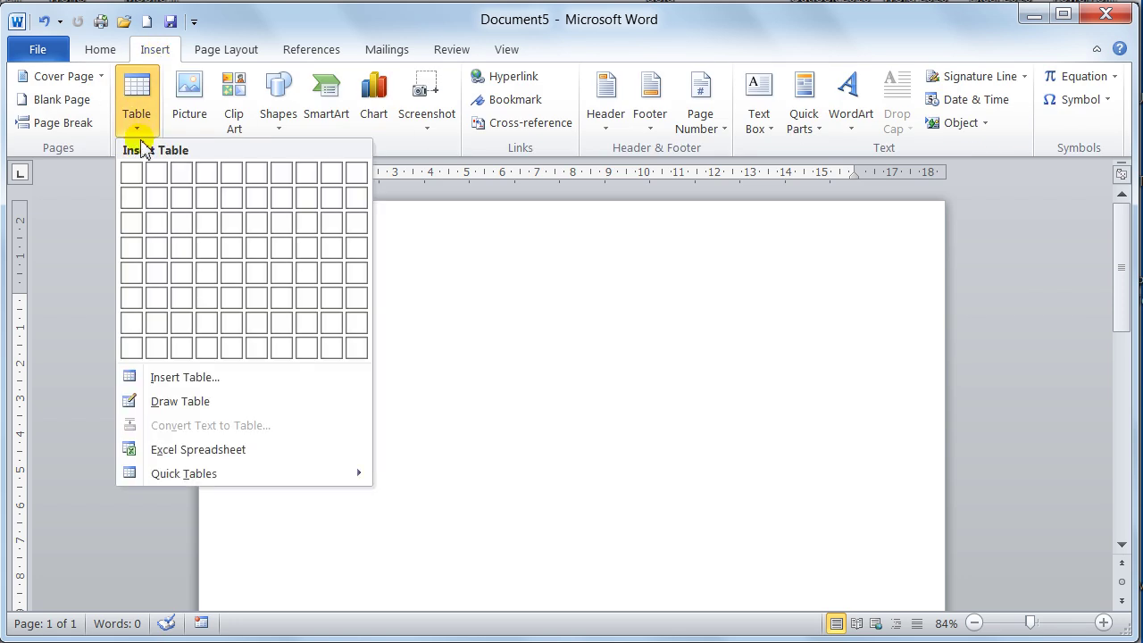
{"action": "left_click", "coordinate": [174, 402]}
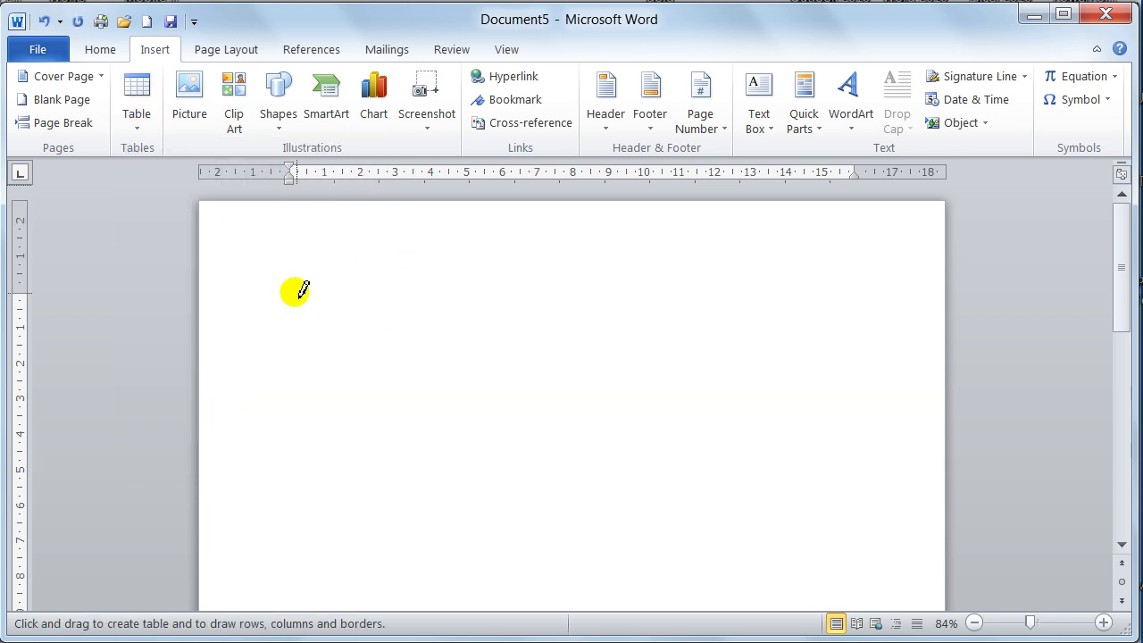
{"action": "mouse_move", "coordinate": [296, 288]}
{"action": "left_mouse_down"}
{"action": "mouse_move", "coordinate": [422, 368]}
{"action": "mouse_move", "coordinate": [854, 511]}
{"action": "left_mouse_up"}
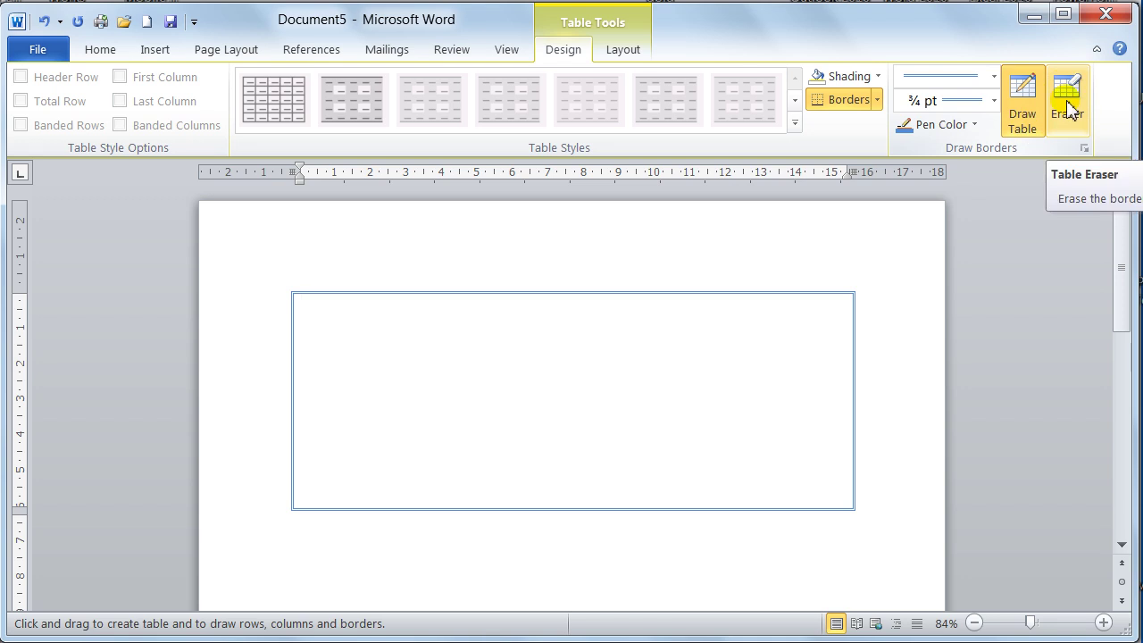
Look through the border line styles and weights, keeping the double line at ¾ pt.
{"action": "left_click", "coordinate": [995, 77]}
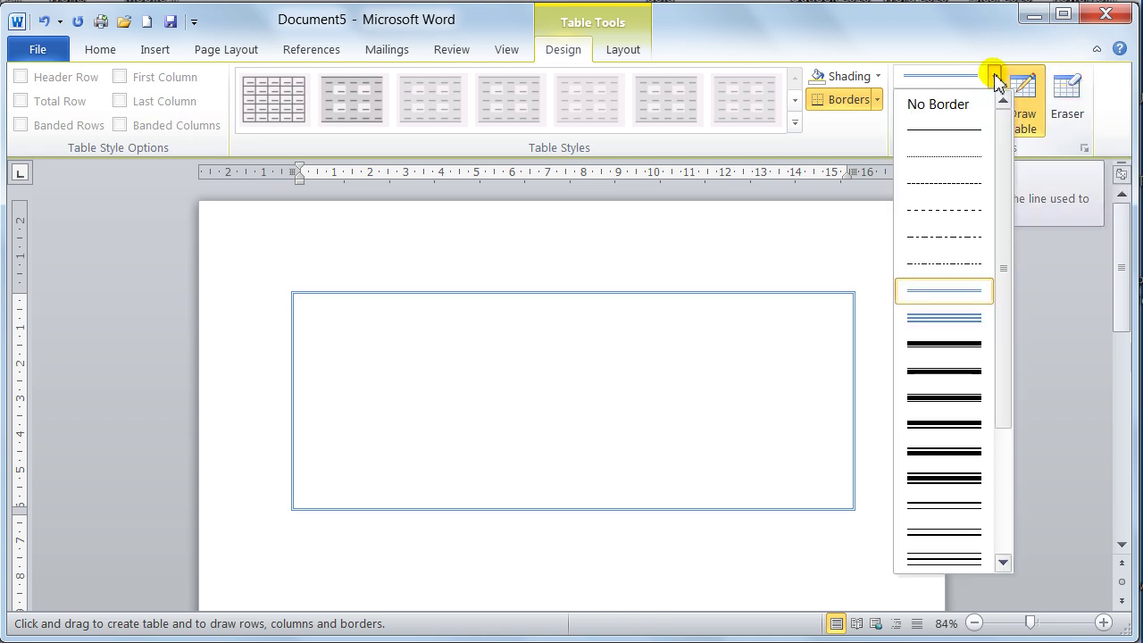
{"action": "left_click", "coordinate": [982, 289]}
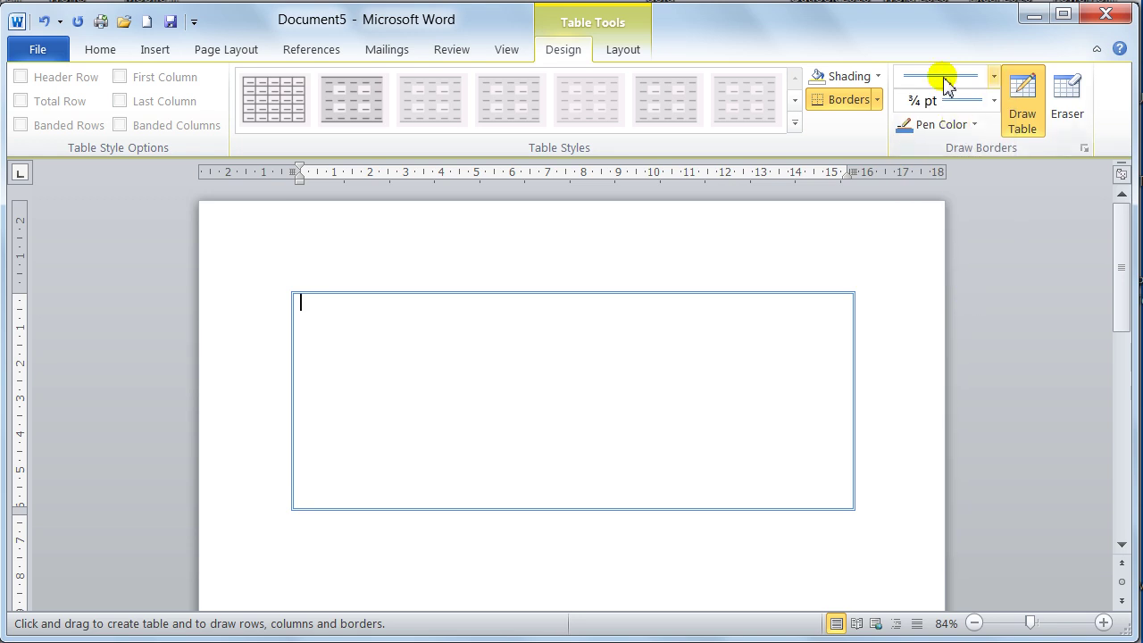
{"action": "left_click", "coordinate": [993, 100]}
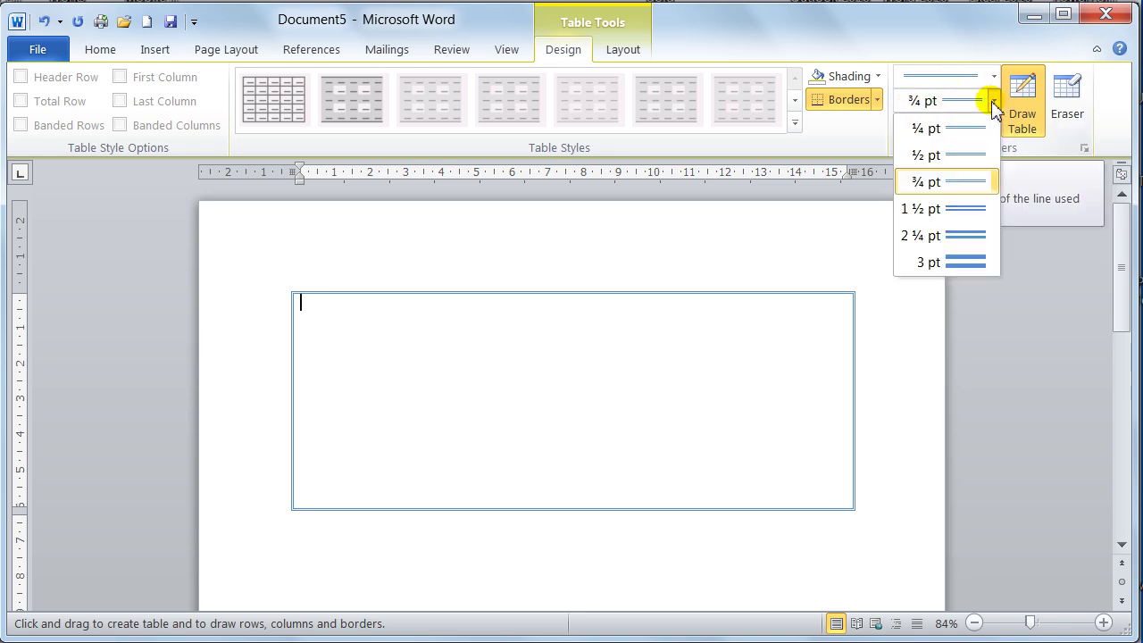
{"action": "left_click", "coordinate": [977, 188]}
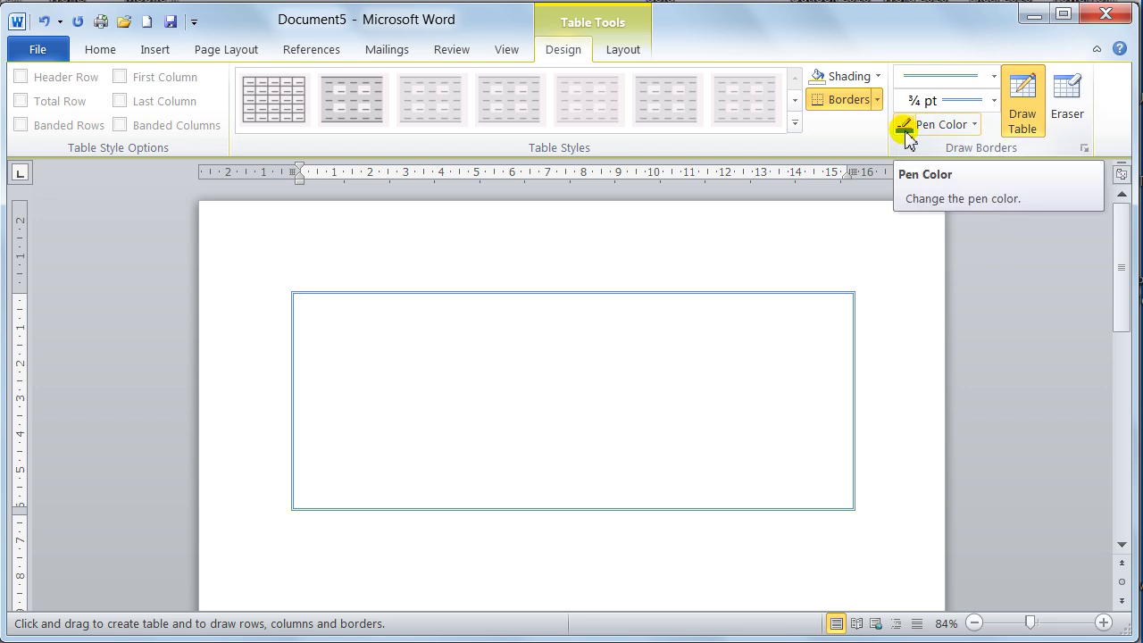
Set the border pen to a single solid line, 1 ½ pt thick, in the medium blue theme colour.
{"action": "left_click", "coordinate": [995, 78]}
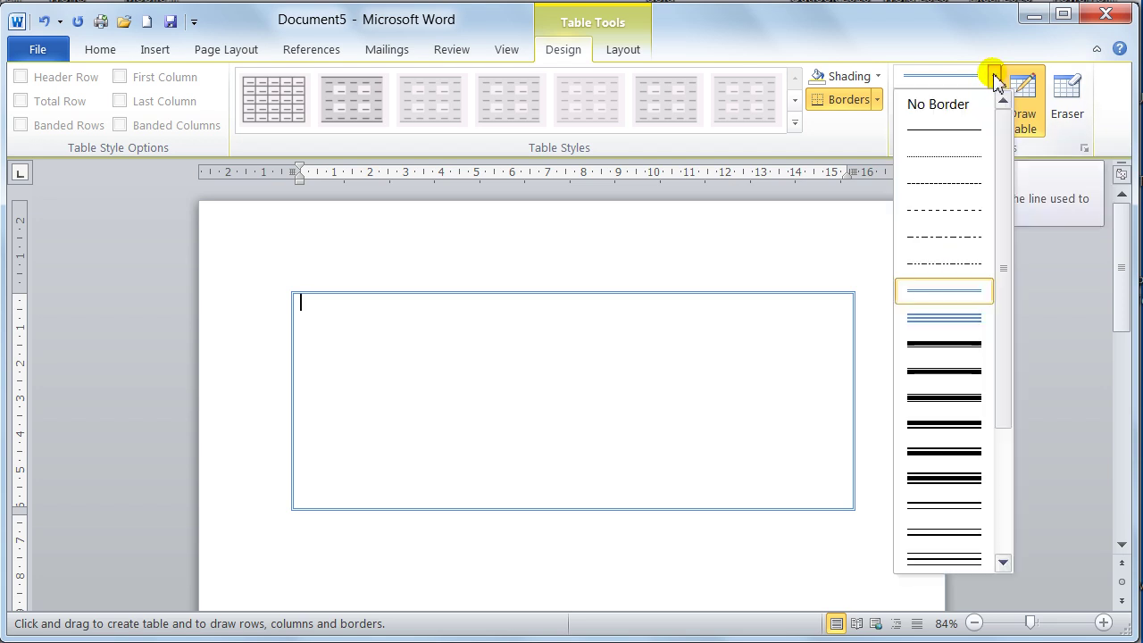
{"action": "left_click", "coordinate": [959, 138]}
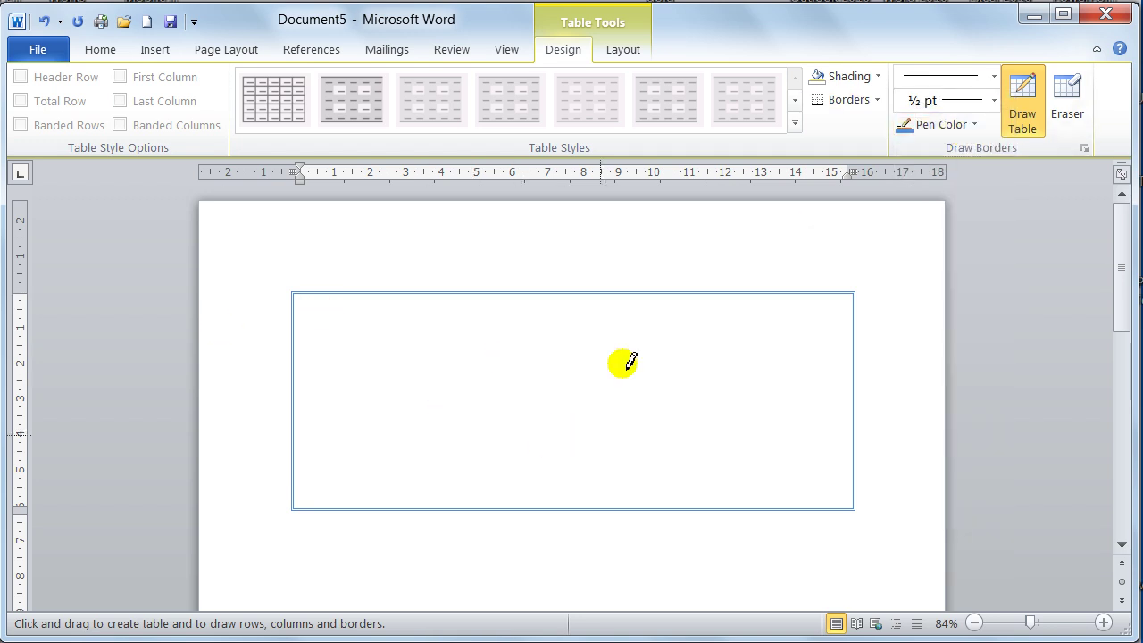
{"action": "left_click", "coordinate": [995, 104]}
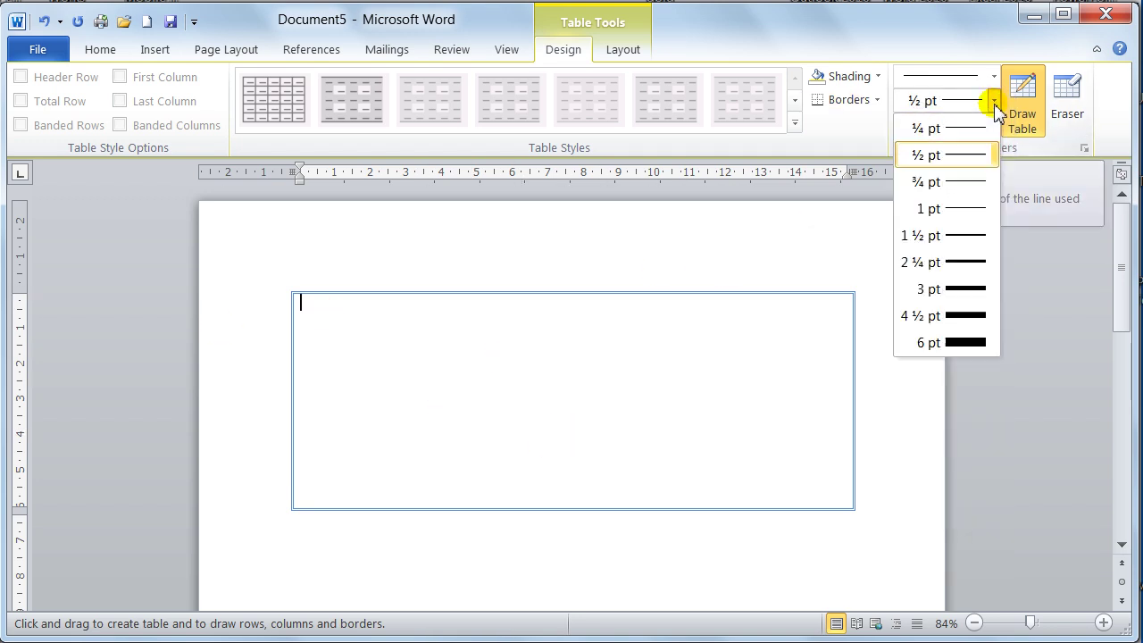
{"action": "left_click", "coordinate": [967, 238]}
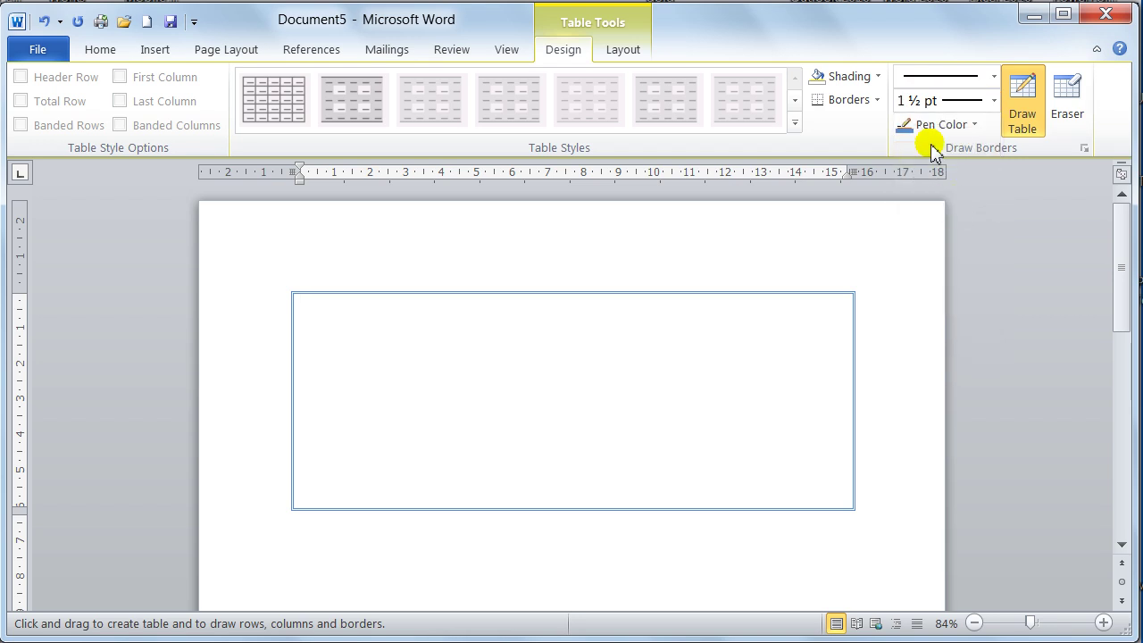
{"action": "left_click", "coordinate": [975, 127]}
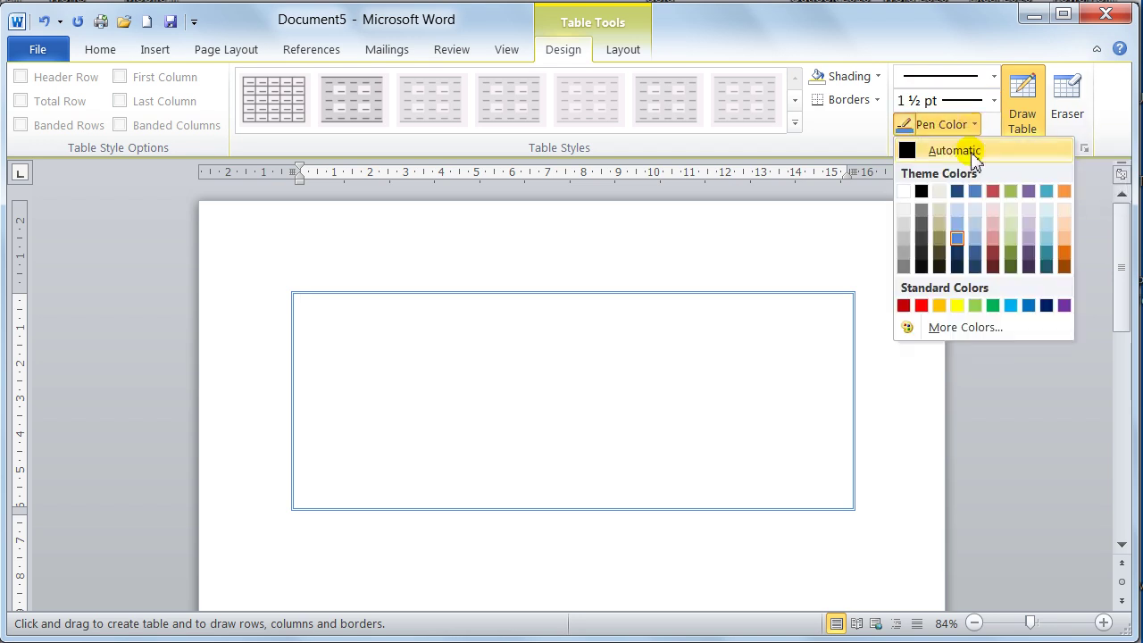
{"action": "left_click", "coordinate": [957, 240]}
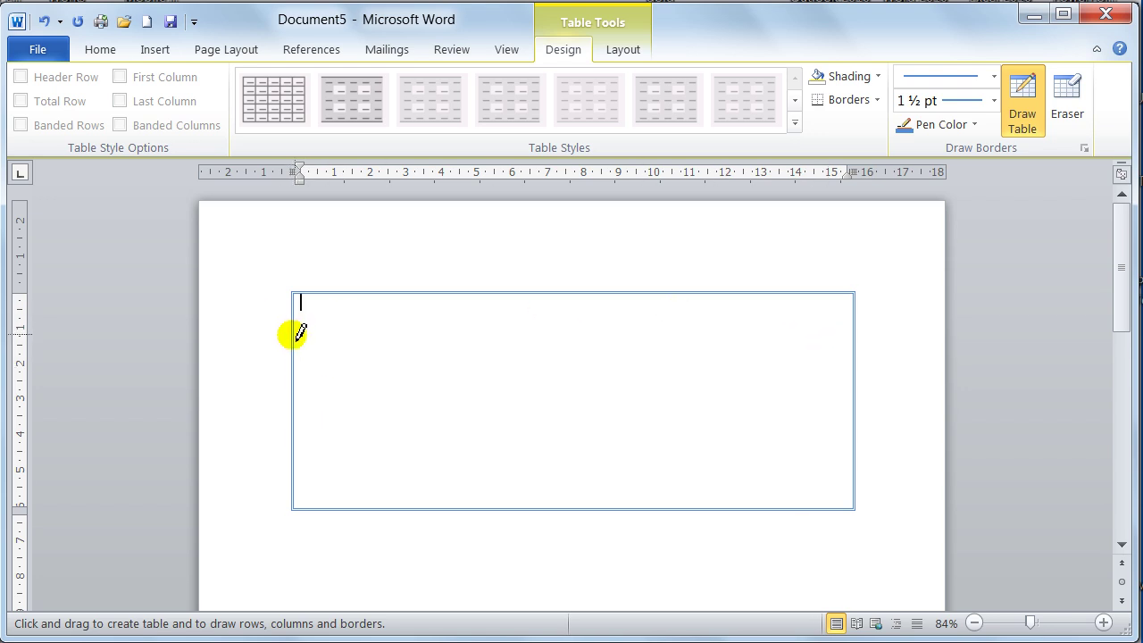
Draw a row border about 1 cm below the table's top edge and two column borders beneath it, about 3.5 and 12.5 cm from the left edge.
{"action": "mouse_move", "coordinate": [299, 332]}
{"action": "left_mouse_down"}
{"action": "mouse_move", "coordinate": [484, 330]}
{"action": "mouse_move", "coordinate": [702, 348]}
{"action": "left_mouse_up"}
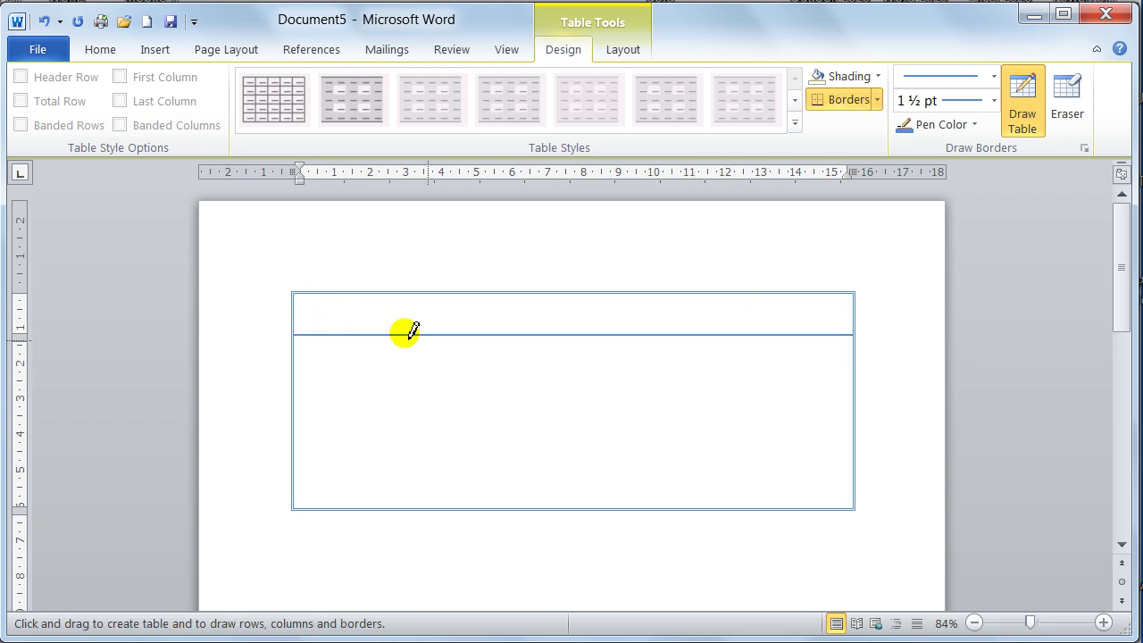
{"action": "left_click_drag", "start_coordinate": [426, 336], "coordinate": [416, 485]}
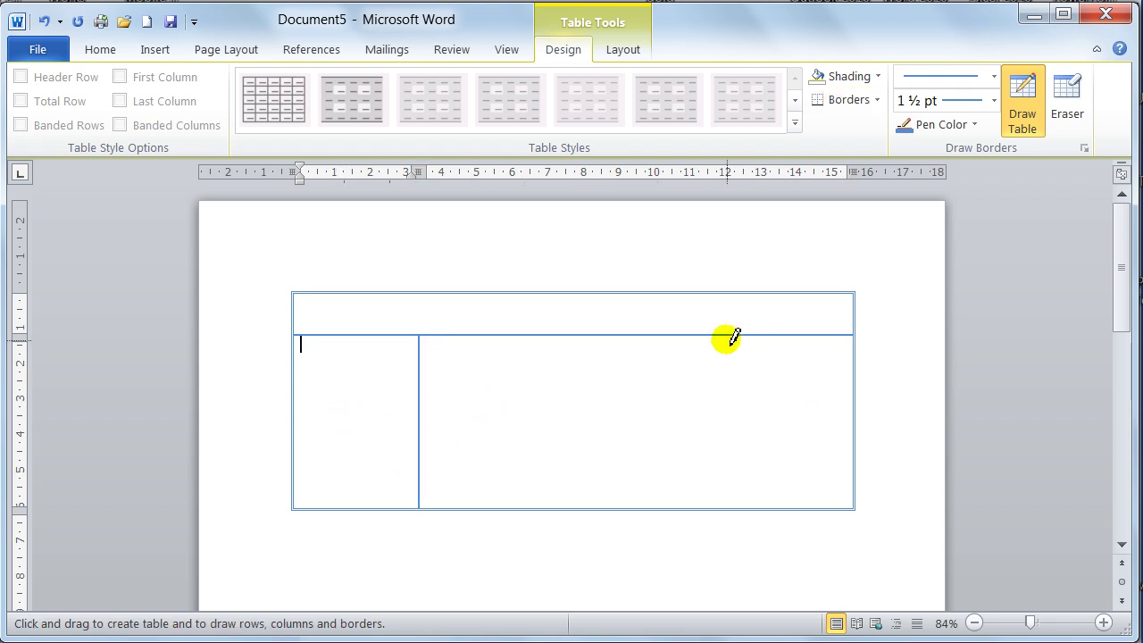
{"action": "left_click_drag", "start_coordinate": [736, 338], "coordinate": [739, 475]}
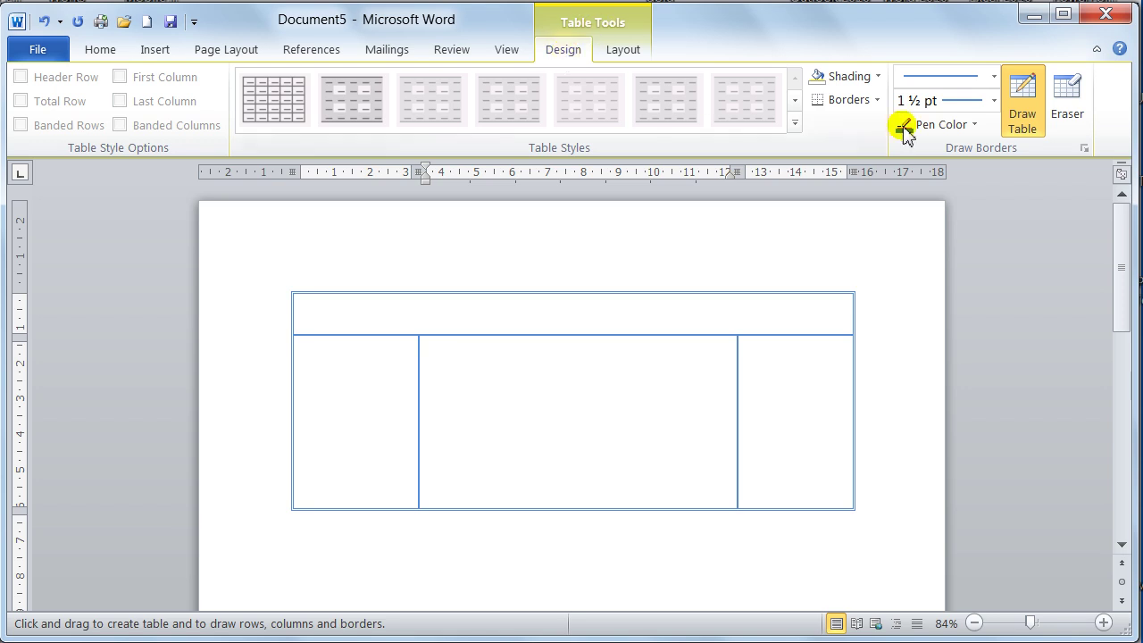
{"action": "left_click", "coordinate": [1025, 116]}
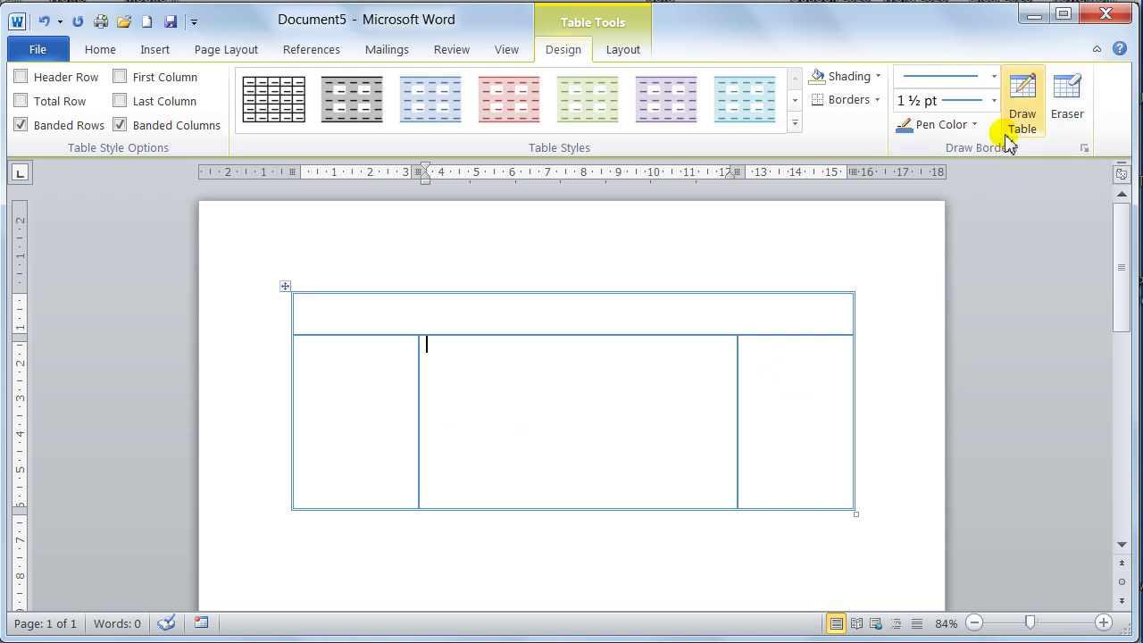
Erase both vertical column borders from the table's lower row.
{"action": "left_click", "coordinate": [1067, 100]}
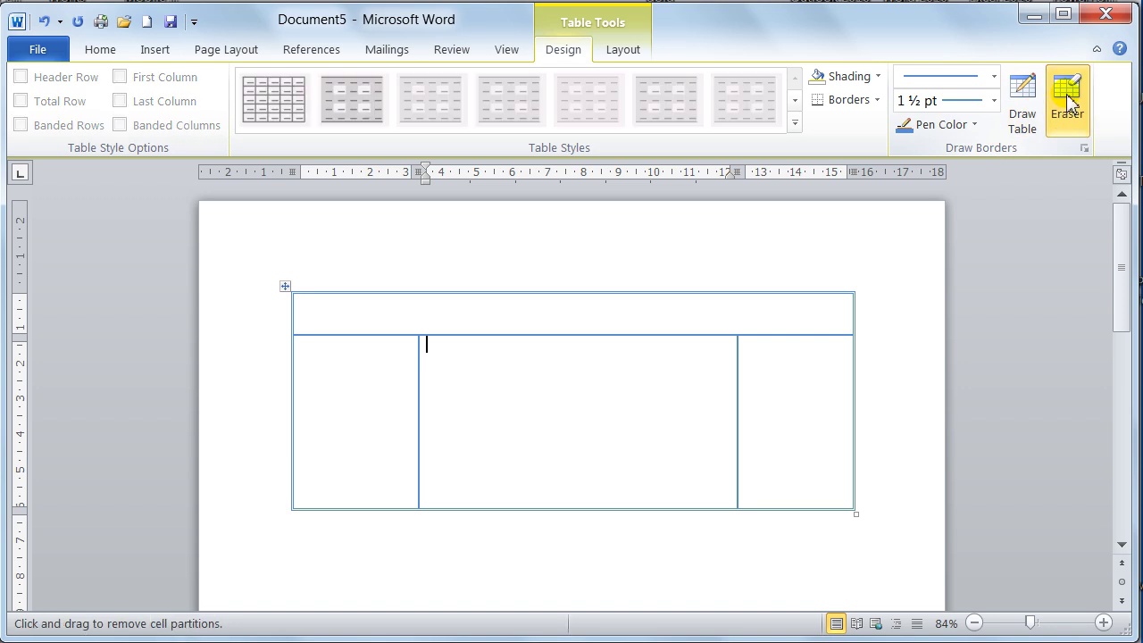
{"action": "left_click", "coordinate": [737, 376]}
{"action": "left_click", "coordinate": [420, 397]}
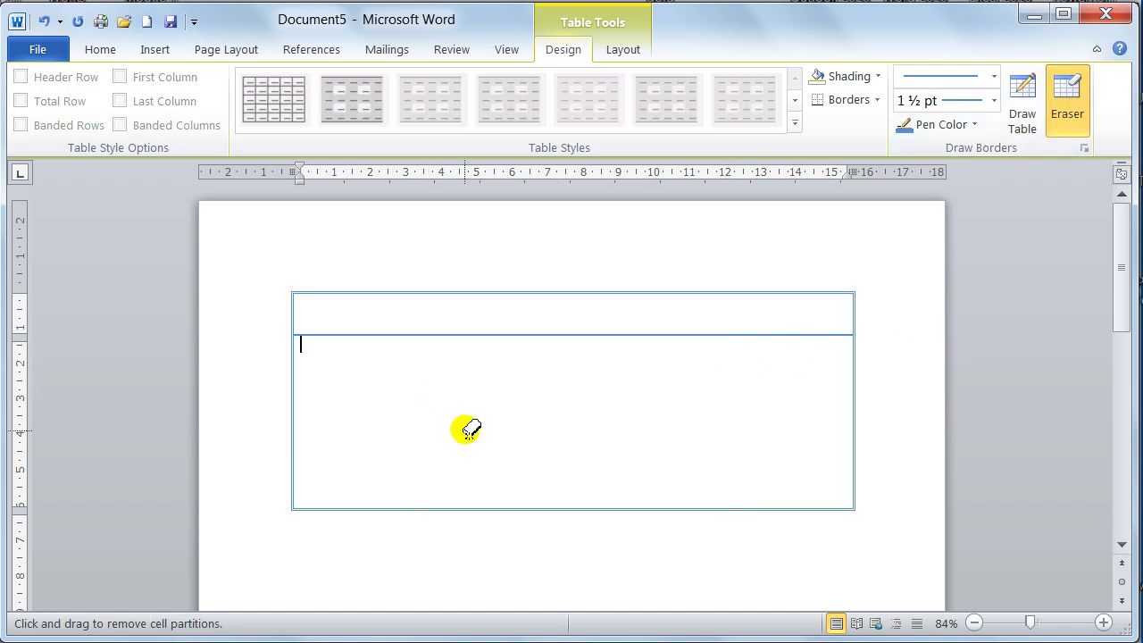
Turn off the table eraser and delete the entire drawn table from the page.
{"action": "left_click", "coordinate": [1068, 114]}
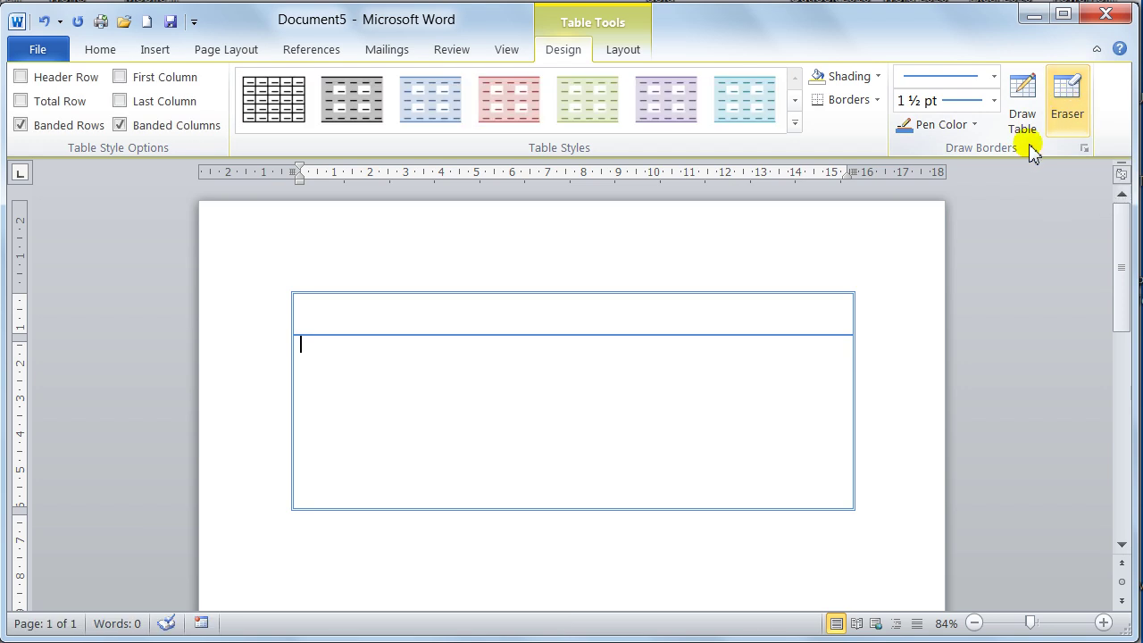
{"action": "left_click", "coordinate": [454, 404]}
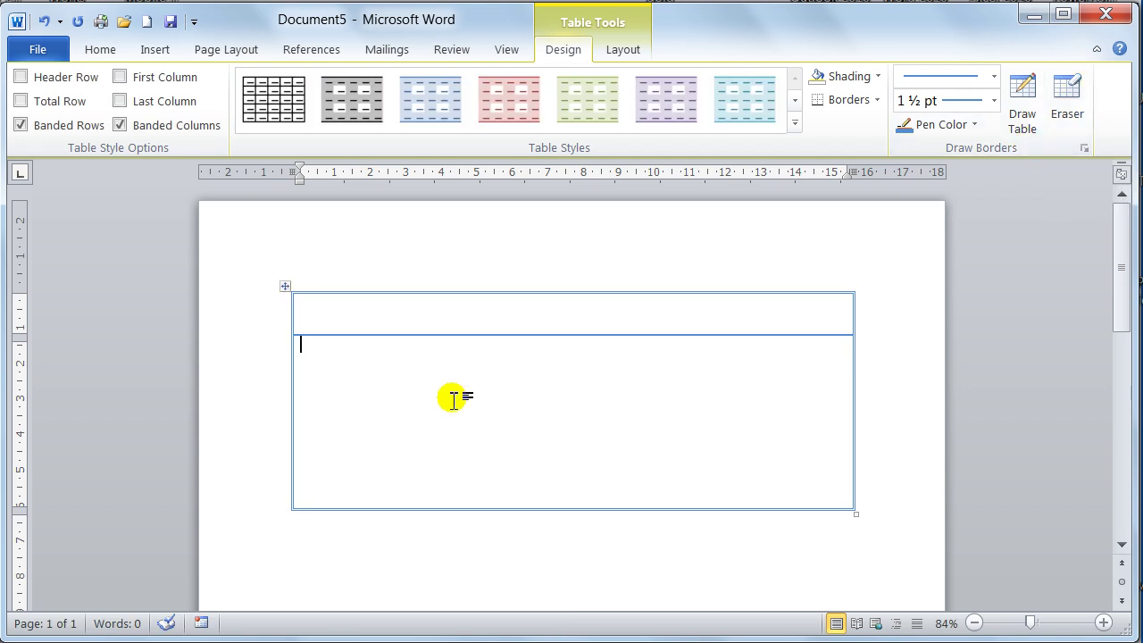
{"action": "left_click", "coordinate": [623, 50]}
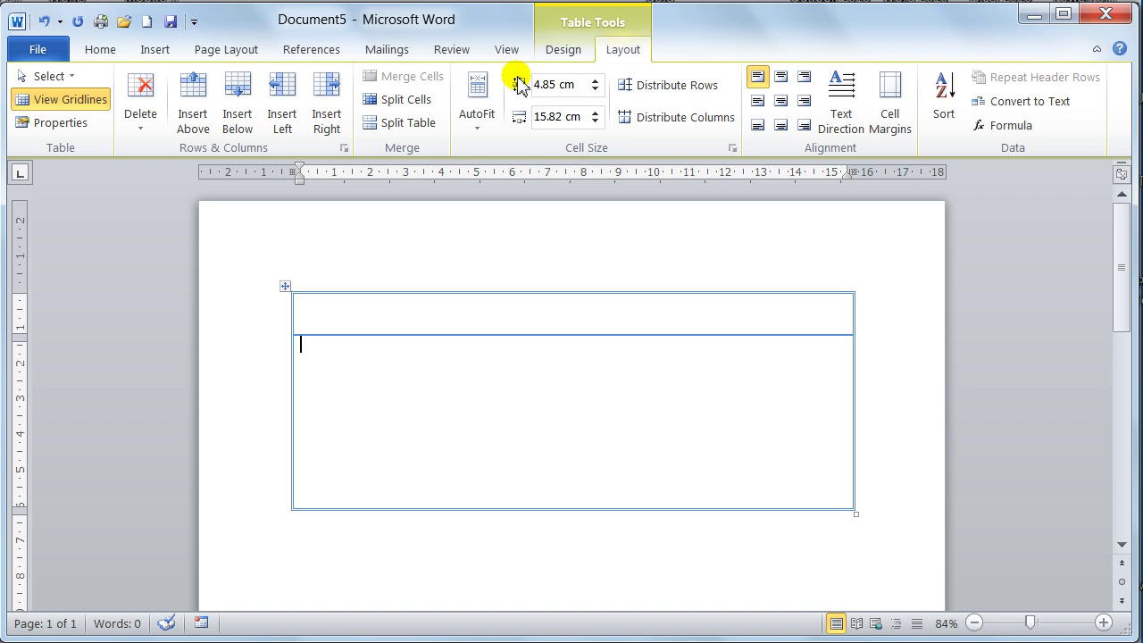
{"action": "left_click", "coordinate": [142, 122]}
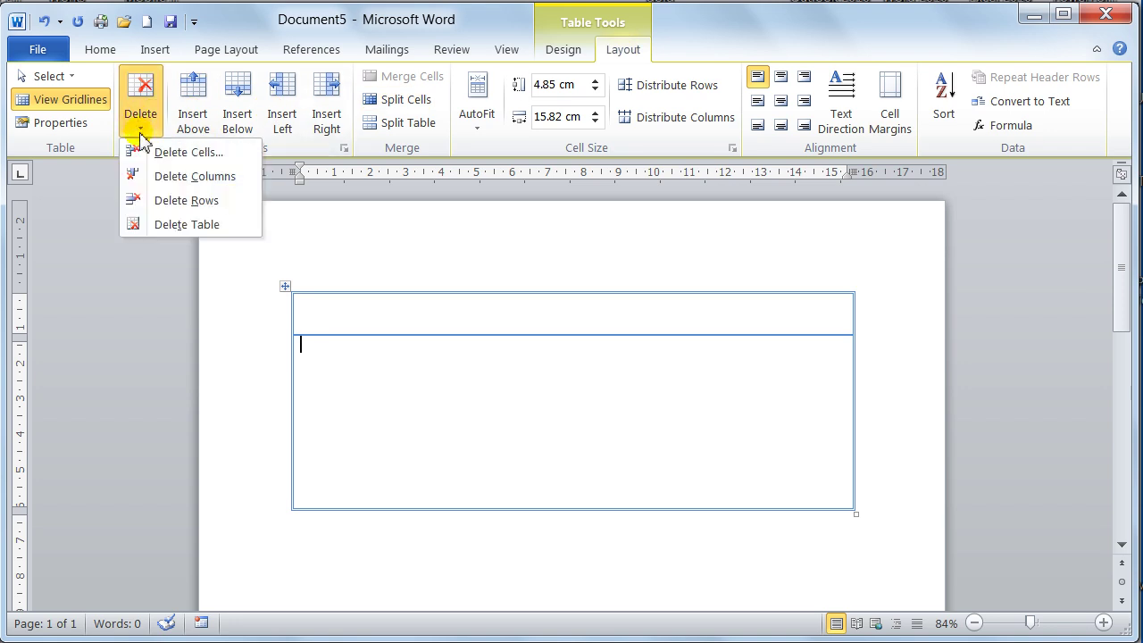
{"action": "left_click", "coordinate": [163, 225]}
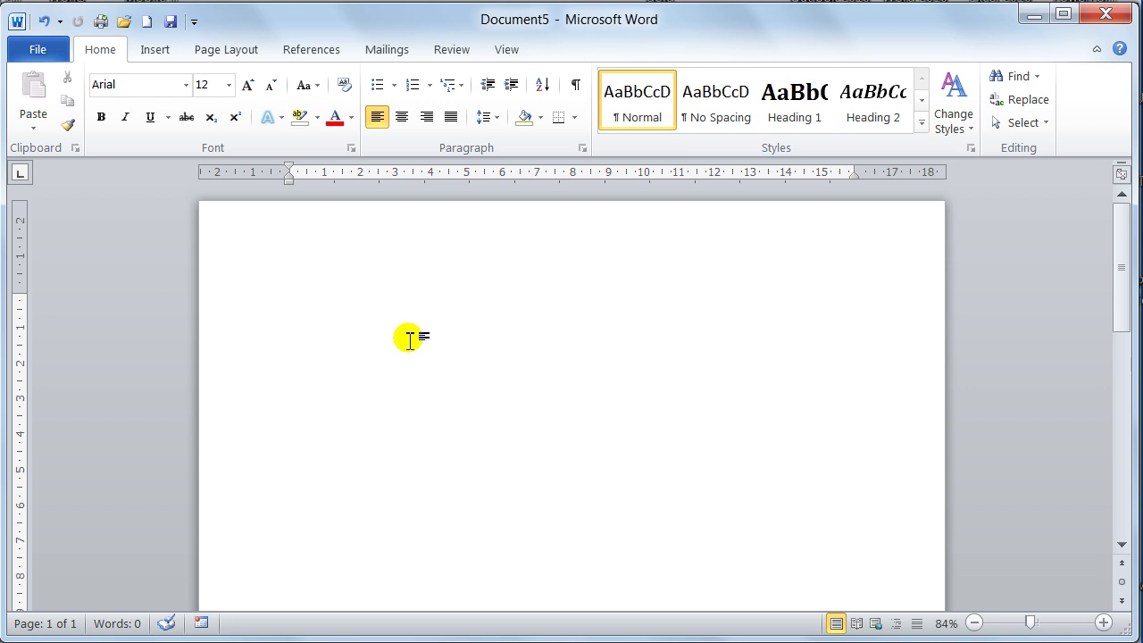
Insert a table of four columns and four rows and extend it to six rows from its last cell.
{"action": "left_click", "coordinate": [155, 50]}
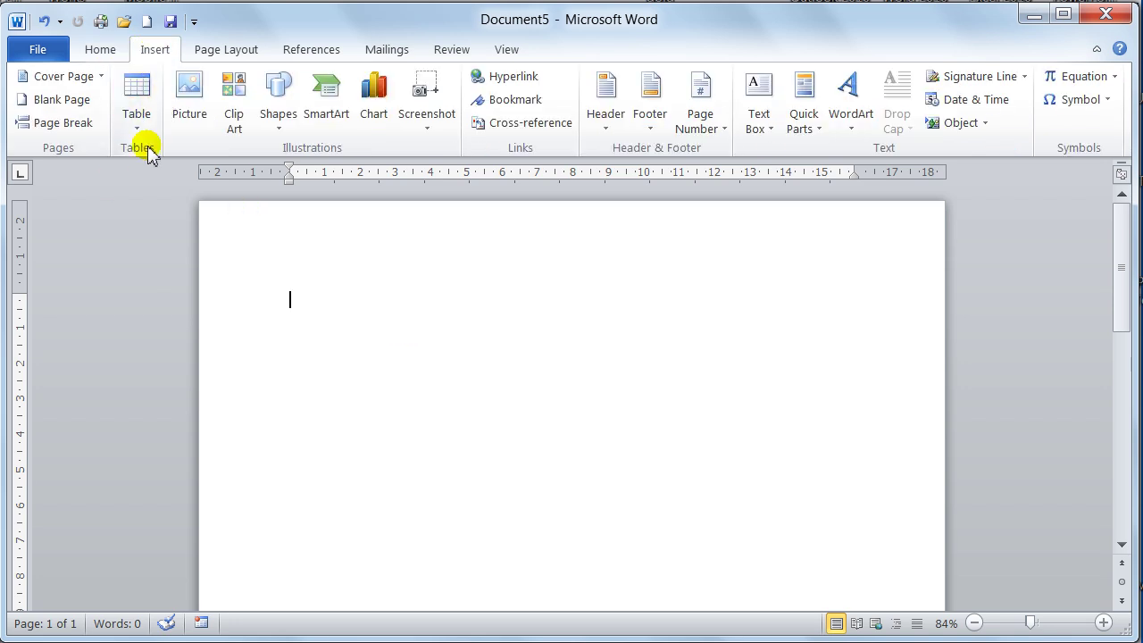
{"action": "left_click", "coordinate": [138, 122]}
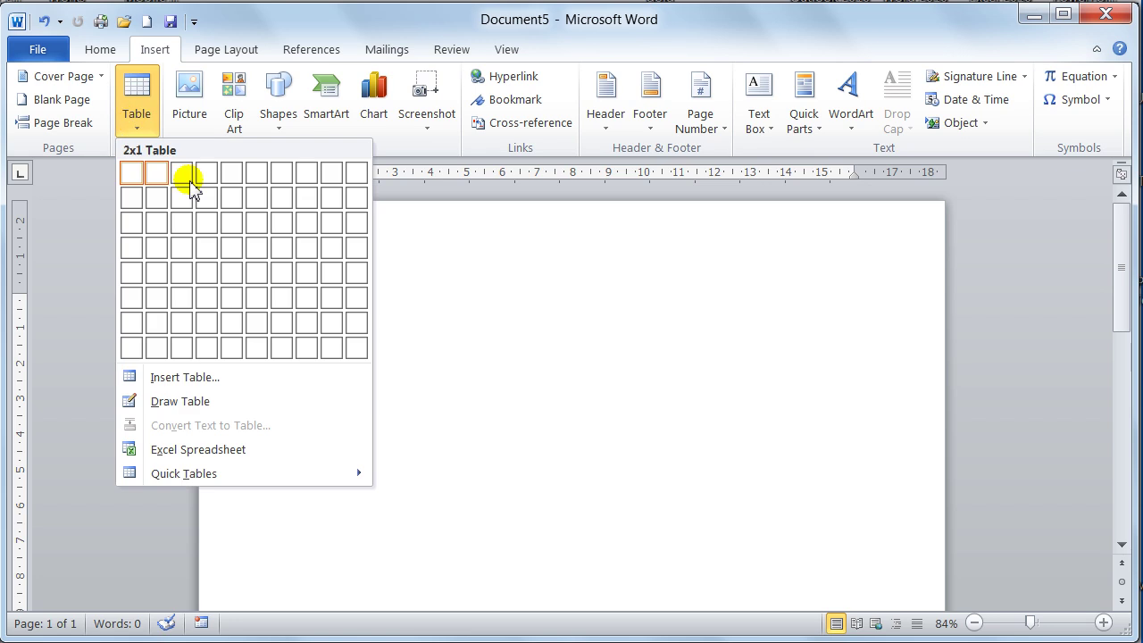
{"action": "left_click", "coordinate": [206, 253]}
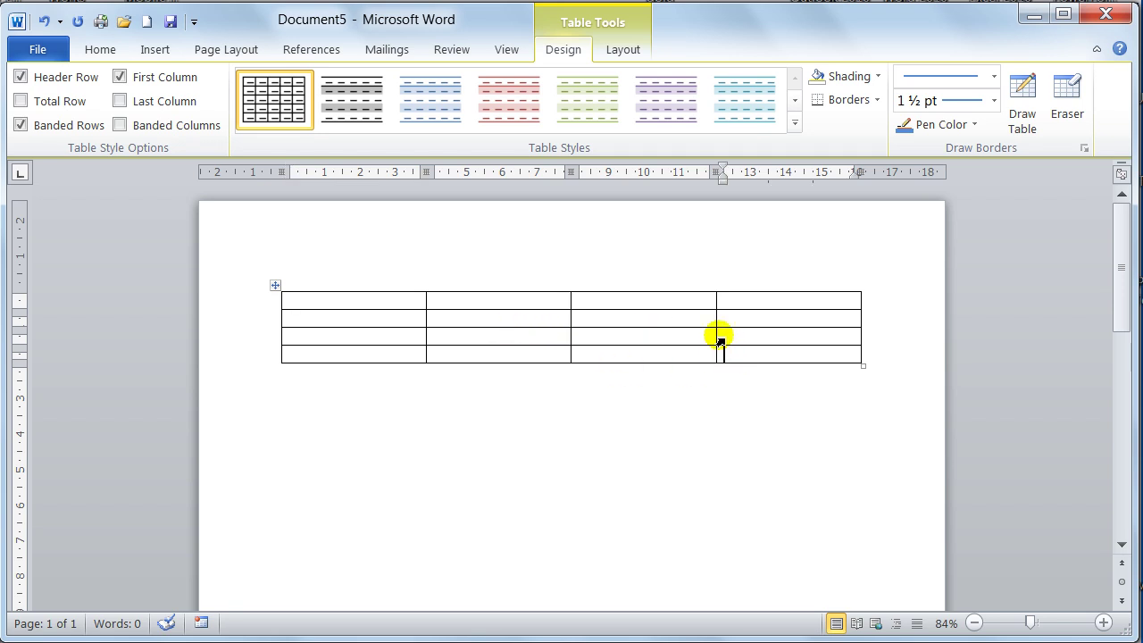
{"action": "key", "text": "Tab"}
{"action": "key", "text": "Tab"}
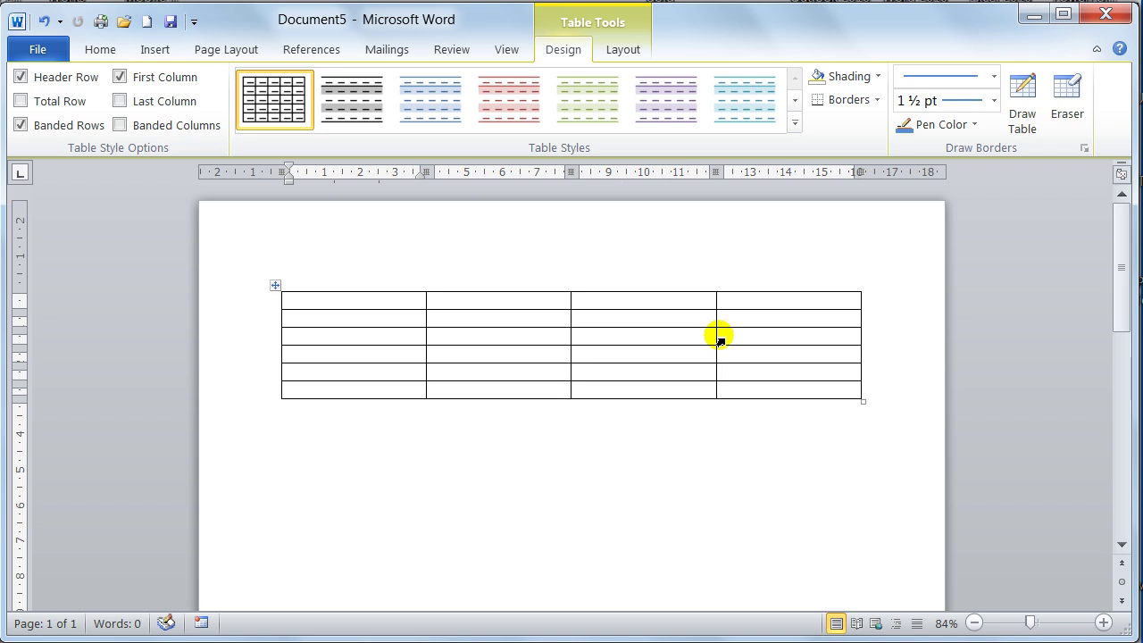
Enter the headings Name, Town, Pcode and Tel across the table's first row.
{"action": "left_click", "coordinate": [294, 301]}
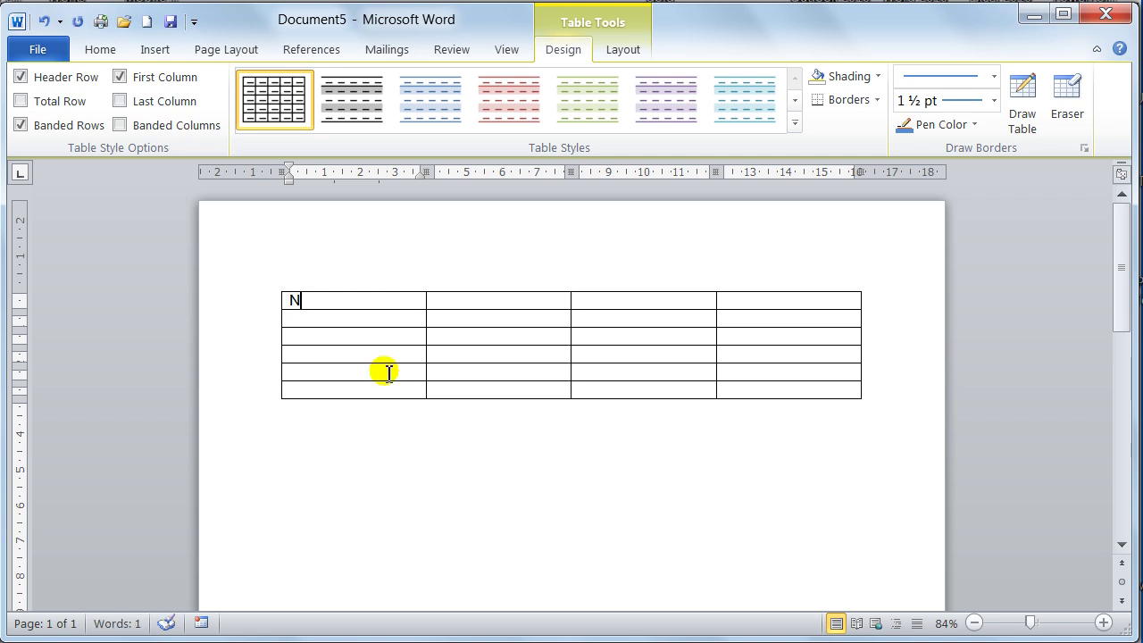
{"action": "key", "text": "Tab"}
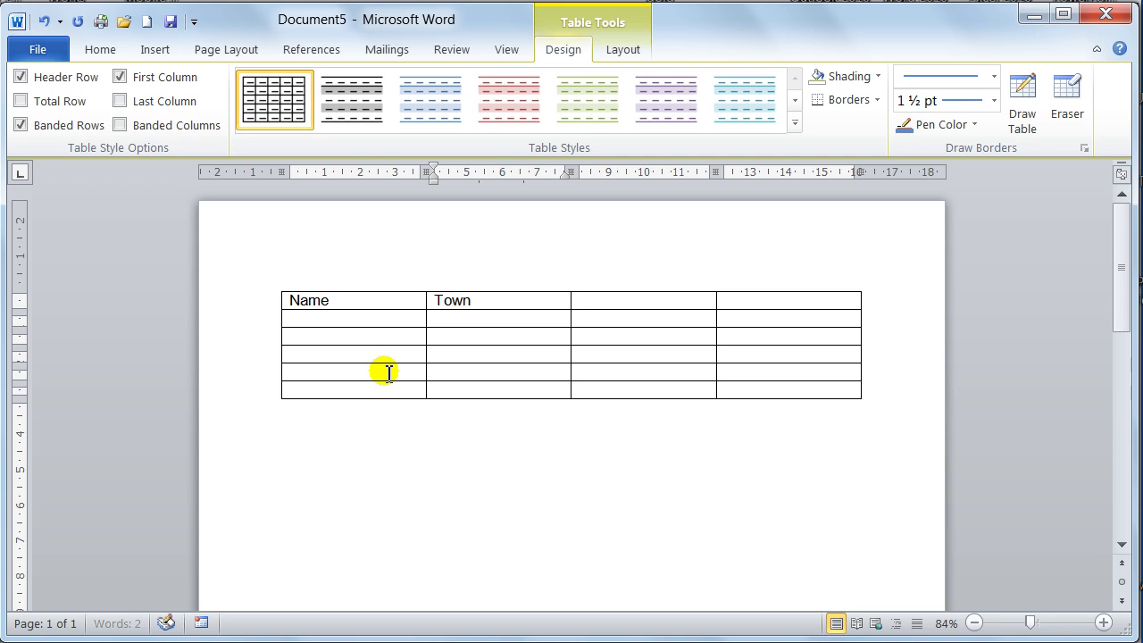
{"action": "key", "text": "Tab"}
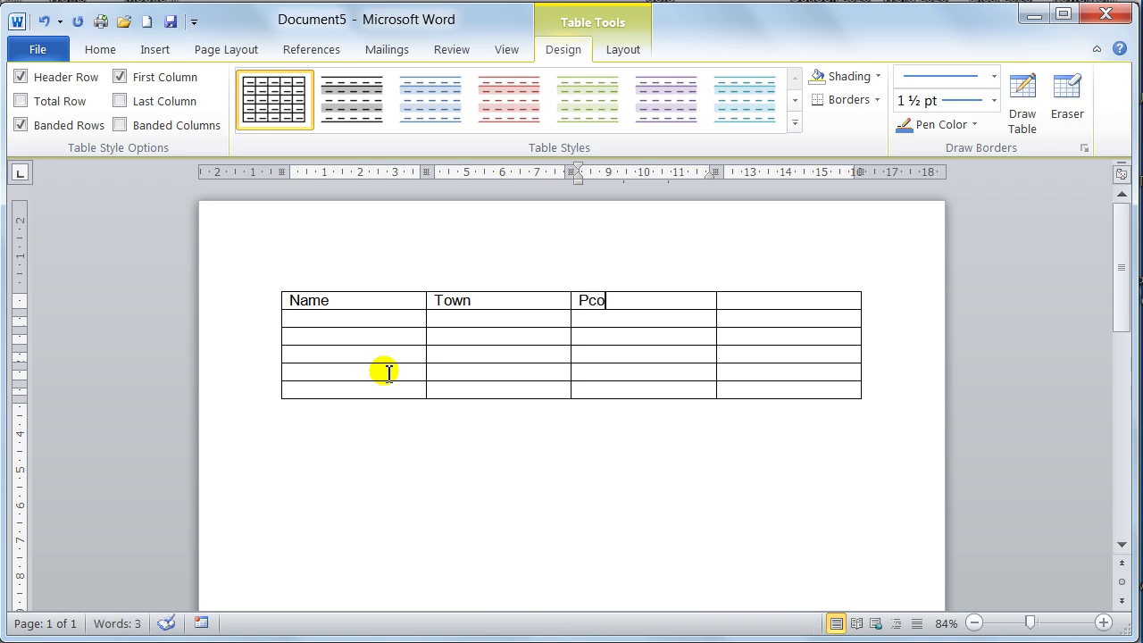
{"action": "key", "text": "Tab"}
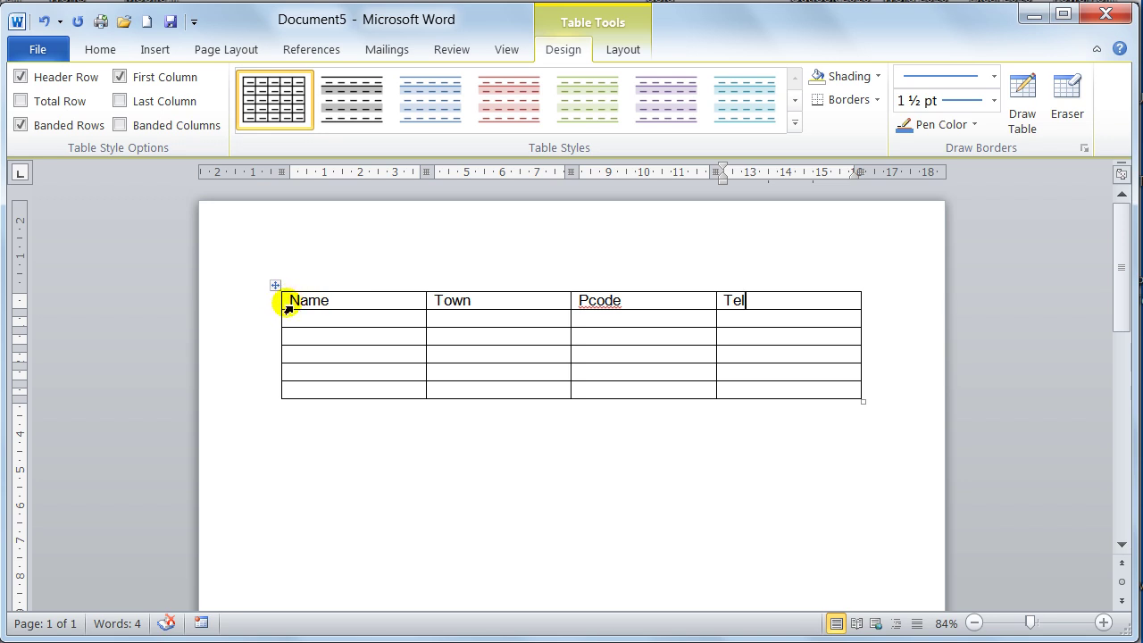
Select all four heading cells and make their text centred, bold and dark orange.
{"action": "left_click", "coordinate": [288, 308]}
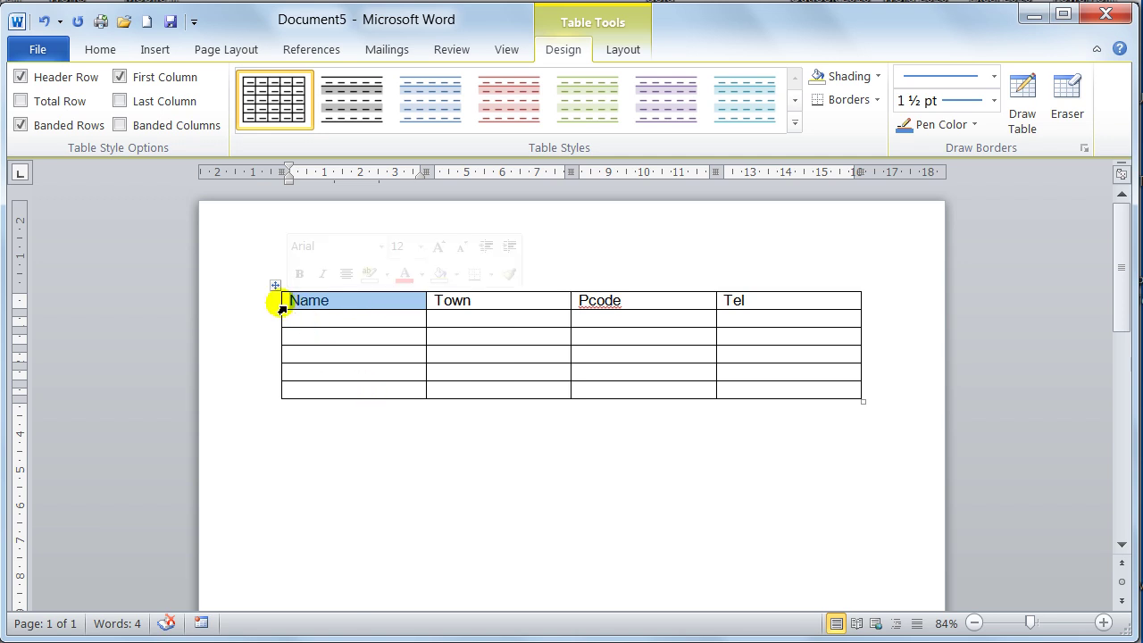
{"action": "left_click_drag", "start_coordinate": [287, 308], "coordinate": [630, 315]}
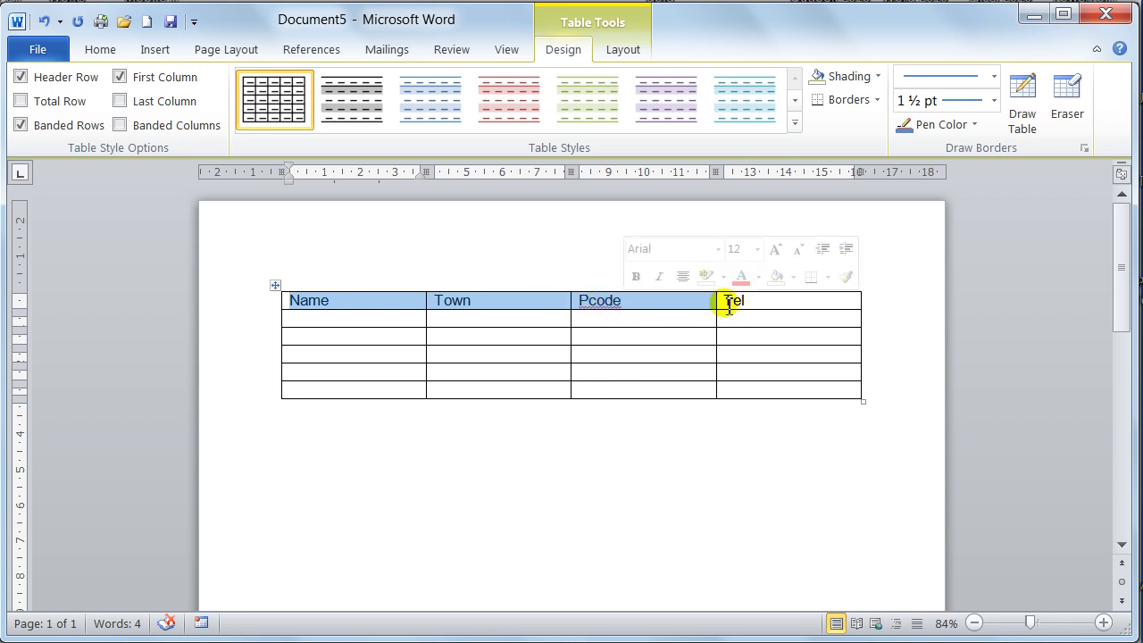
{"action": "left_click", "coordinate": [292, 305]}
{"action": "left_click_drag", "start_coordinate": [292, 306], "coordinate": [746, 306]}
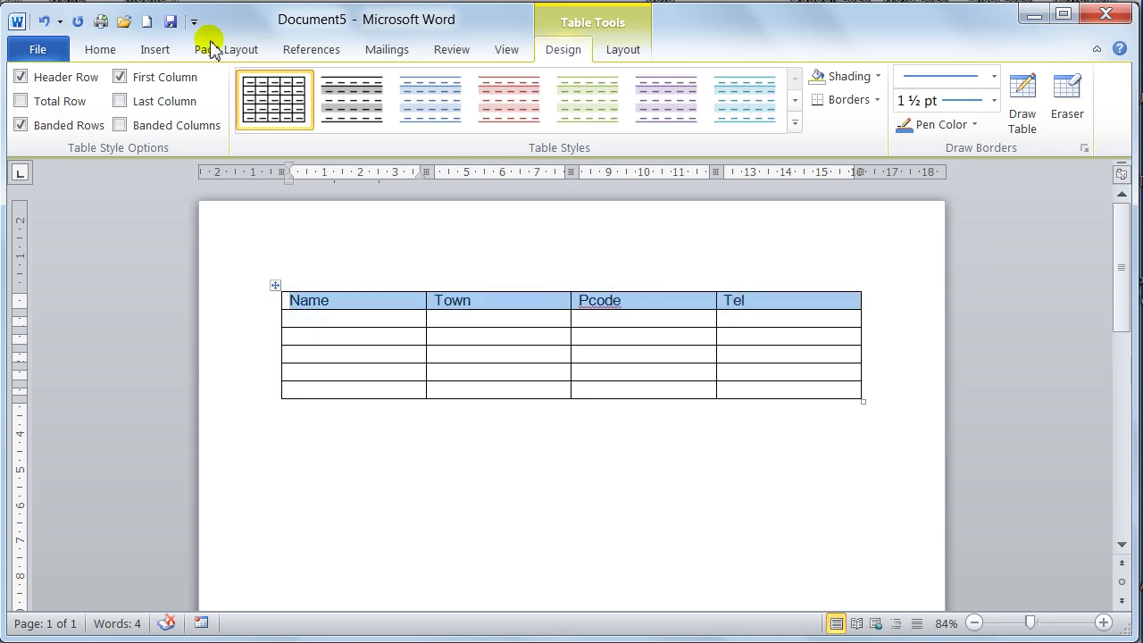
{"action": "left_click", "coordinate": [100, 50]}
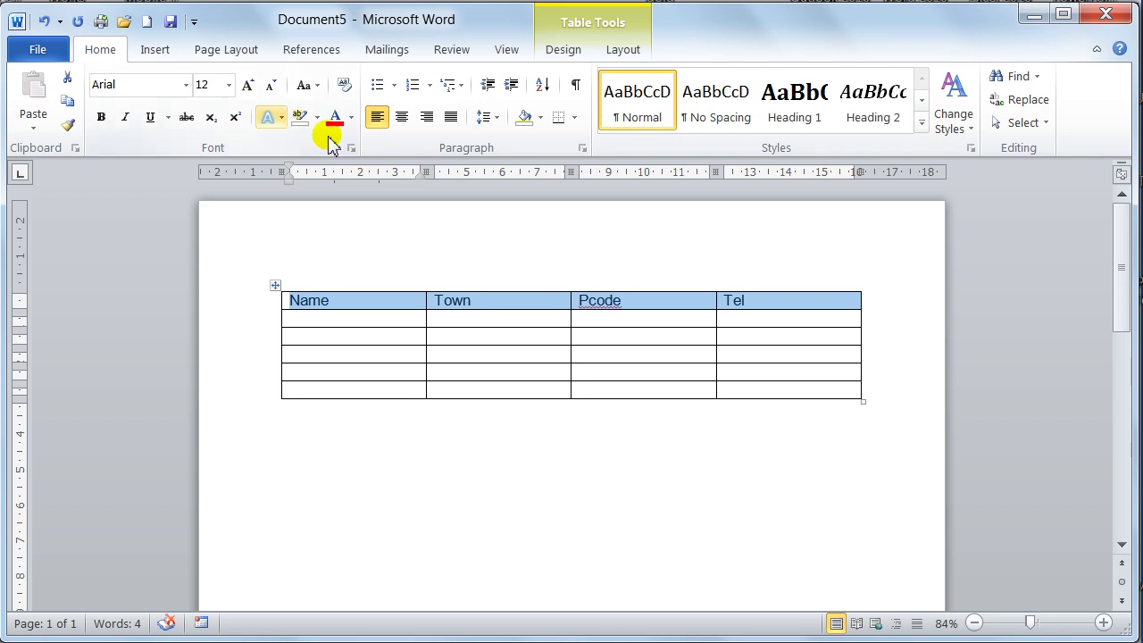
{"action": "left_click", "coordinate": [399, 125]}
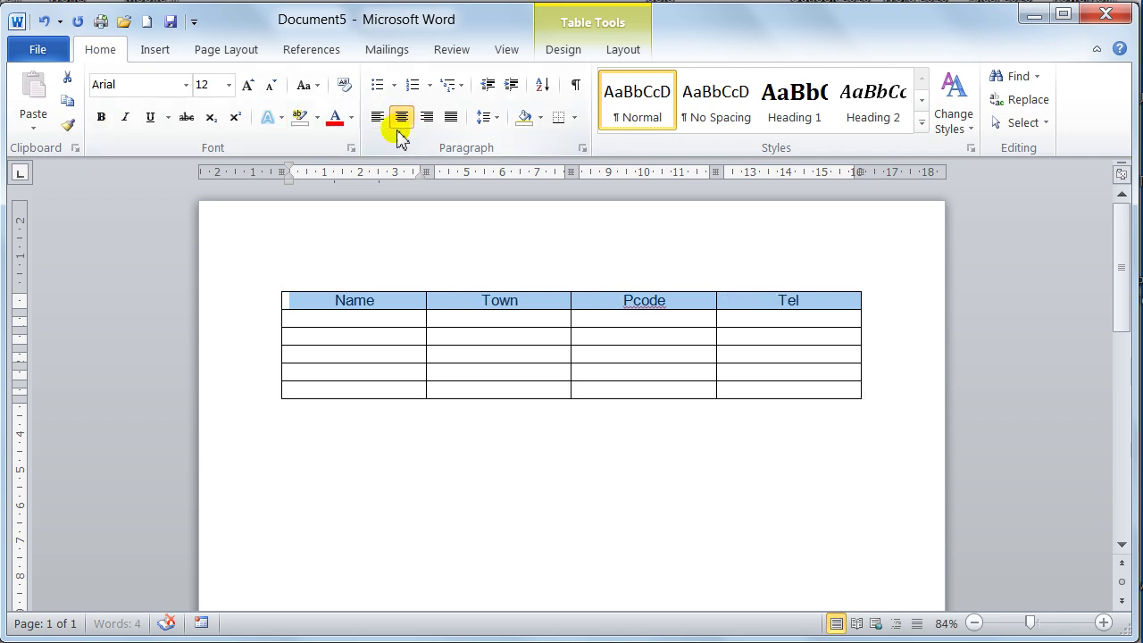
{"action": "left_click", "coordinate": [102, 117]}
{"action": "left_click", "coordinate": [351, 117]}
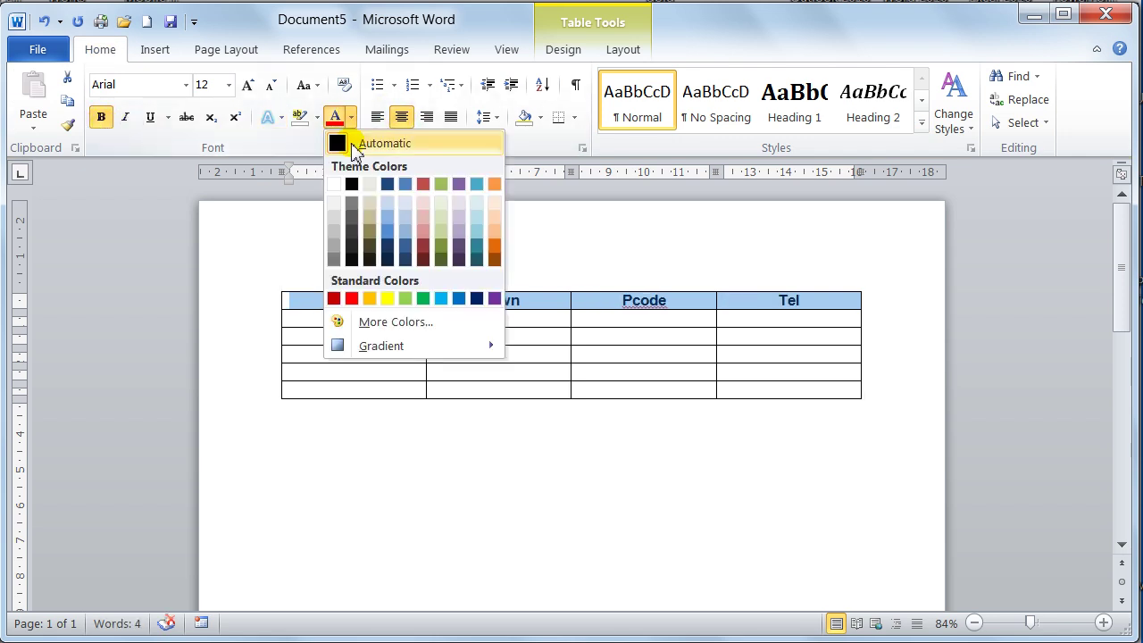
{"action": "left_click", "coordinate": [494, 245]}
{"action": "left_click", "coordinate": [376, 321]}
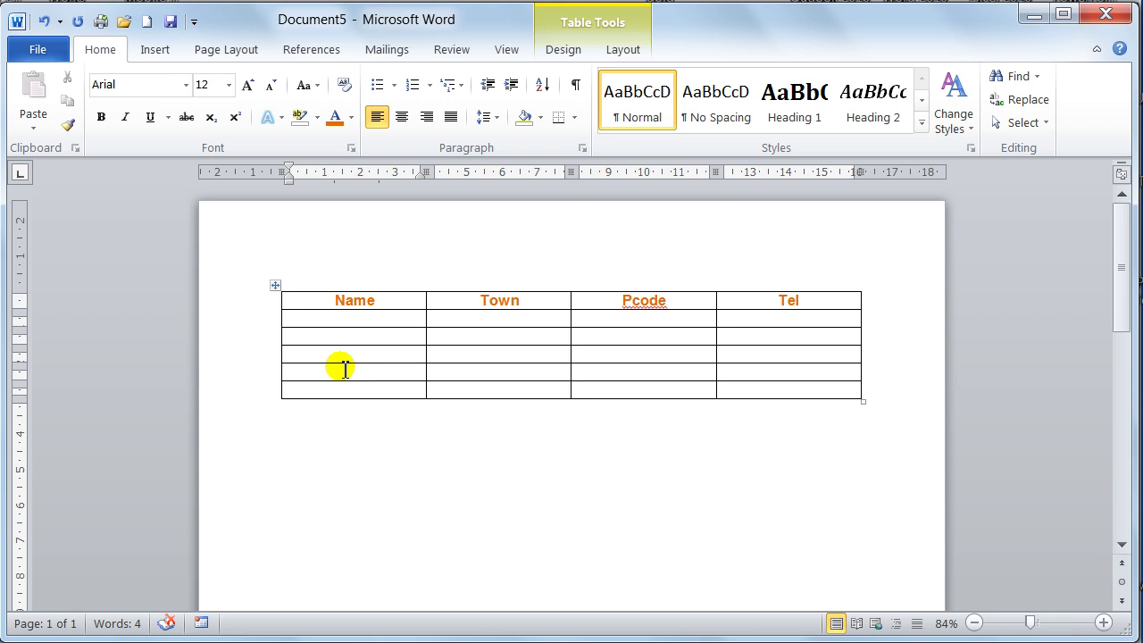
Undo the orange colour, bold and centring of the headings and place the cursor in the cell below Name.
{"action": "key", "text": "ctrl+z"}
{"action": "key", "text": "ctrl+z"}
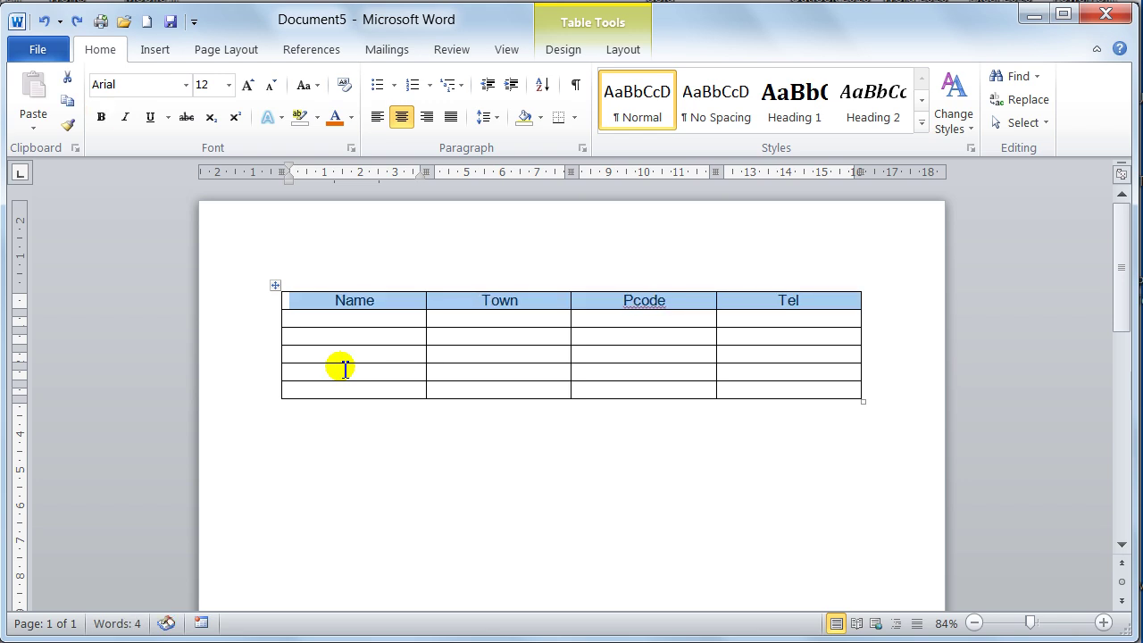
{"action": "key", "text": "ctrl+z"}
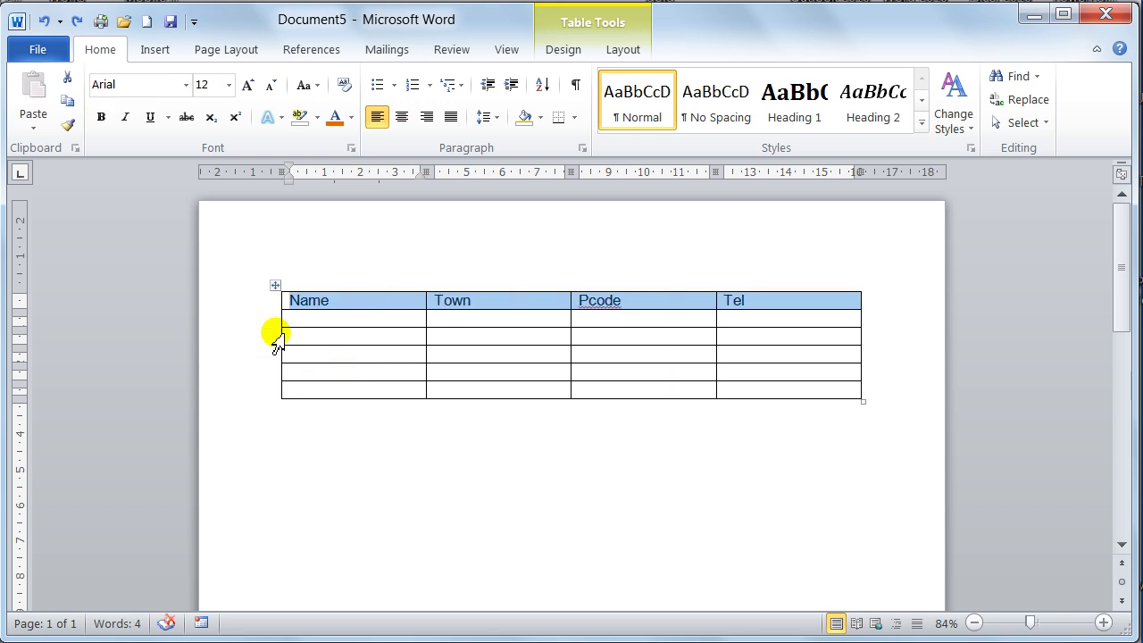
{"action": "left_click", "coordinate": [329, 323]}
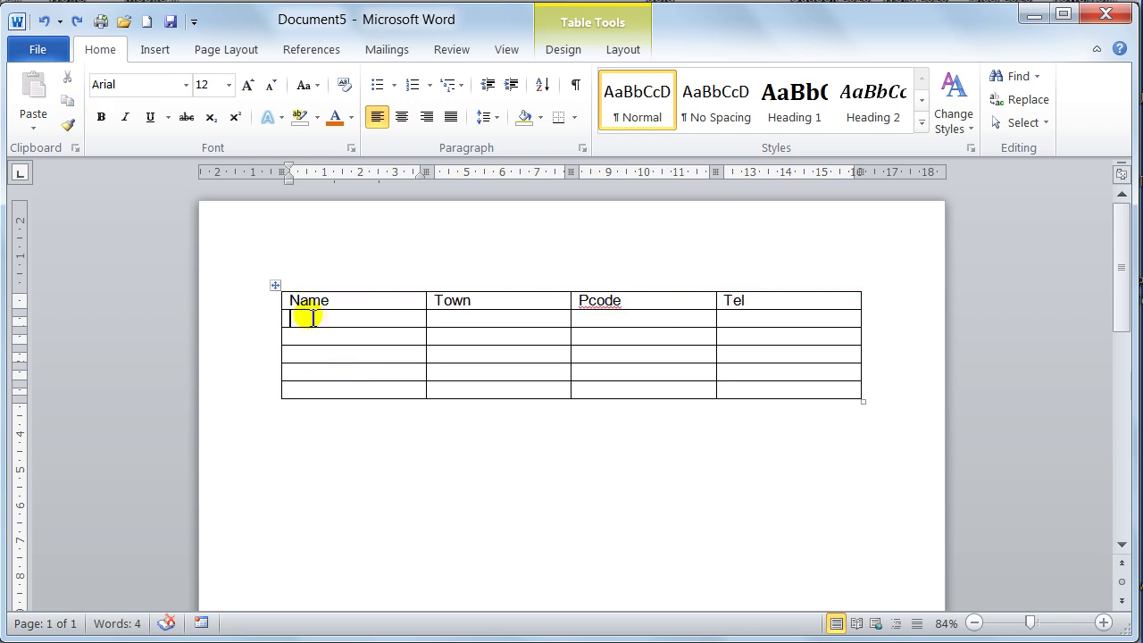
Select the whole Name column on its own and all four table columns together, and clear the selection.
{"action": "left_click", "coordinate": [330, 271]}
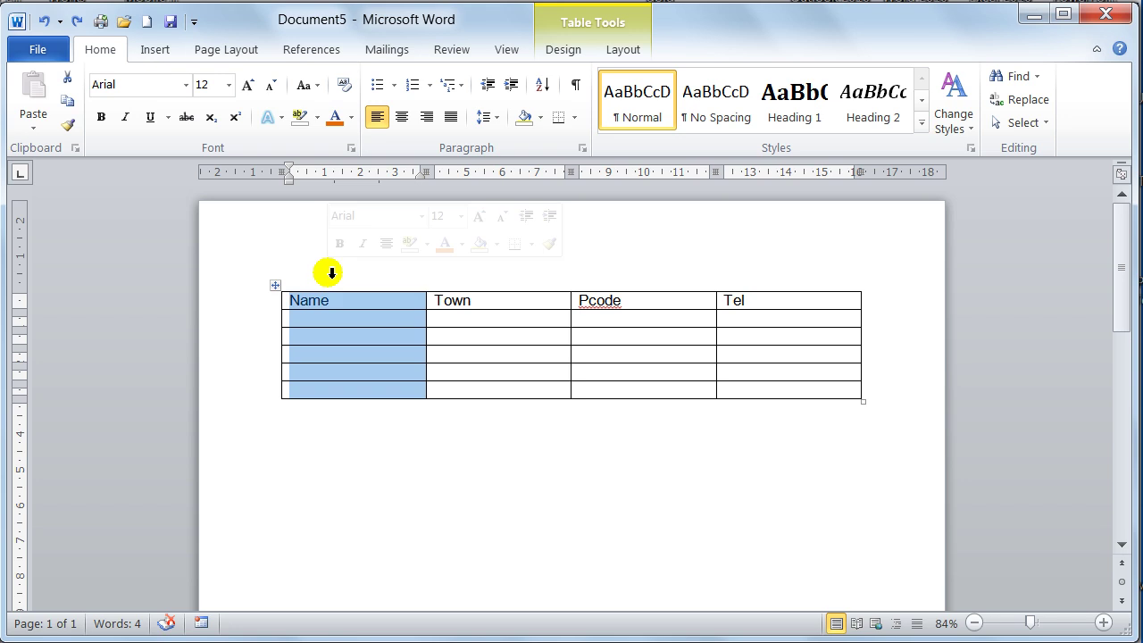
{"action": "left_click", "coordinate": [353, 320]}
{"action": "left_click", "coordinate": [326, 283]}
{"action": "left_click_drag", "start_coordinate": [327, 283], "coordinate": [748, 292]}
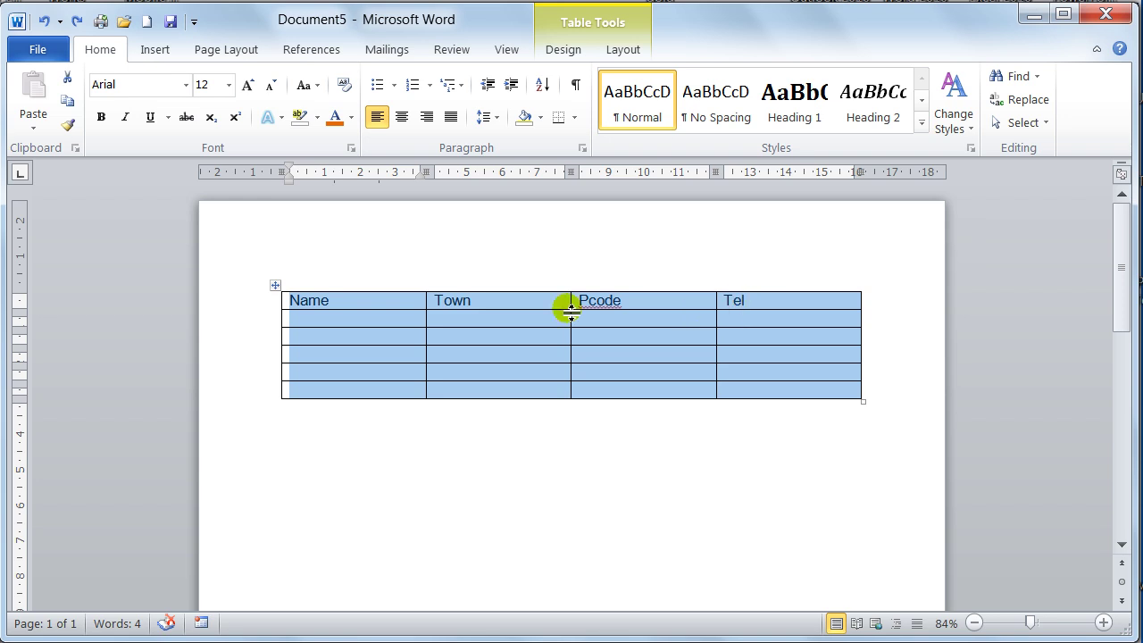
{"action": "left_click", "coordinate": [358, 277]}
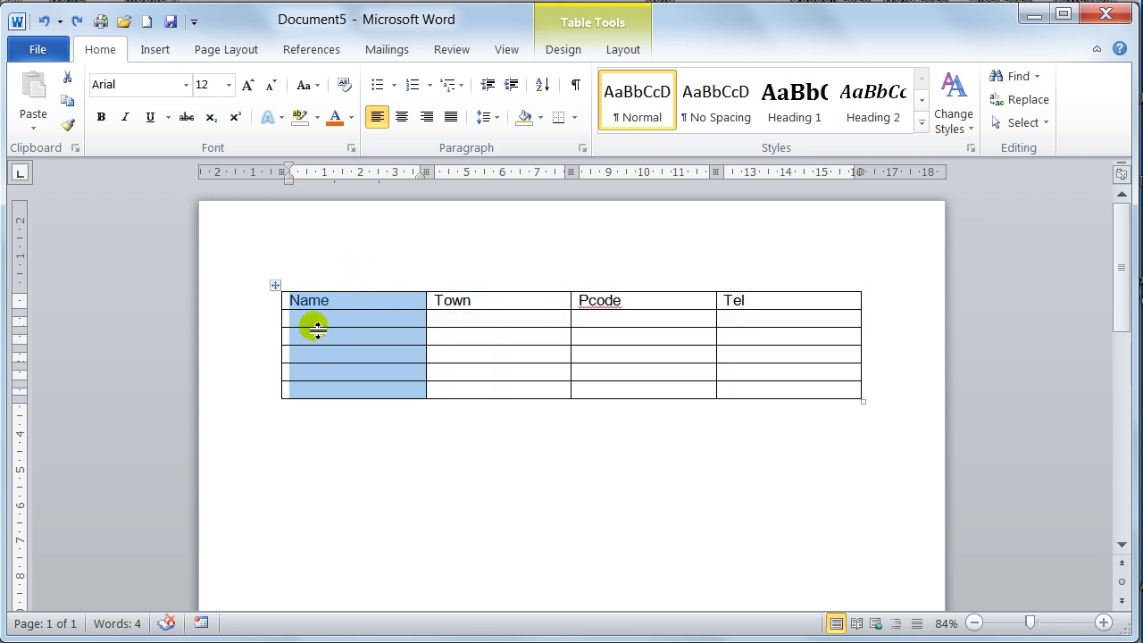
{"action": "left_click", "coordinate": [290, 319]}
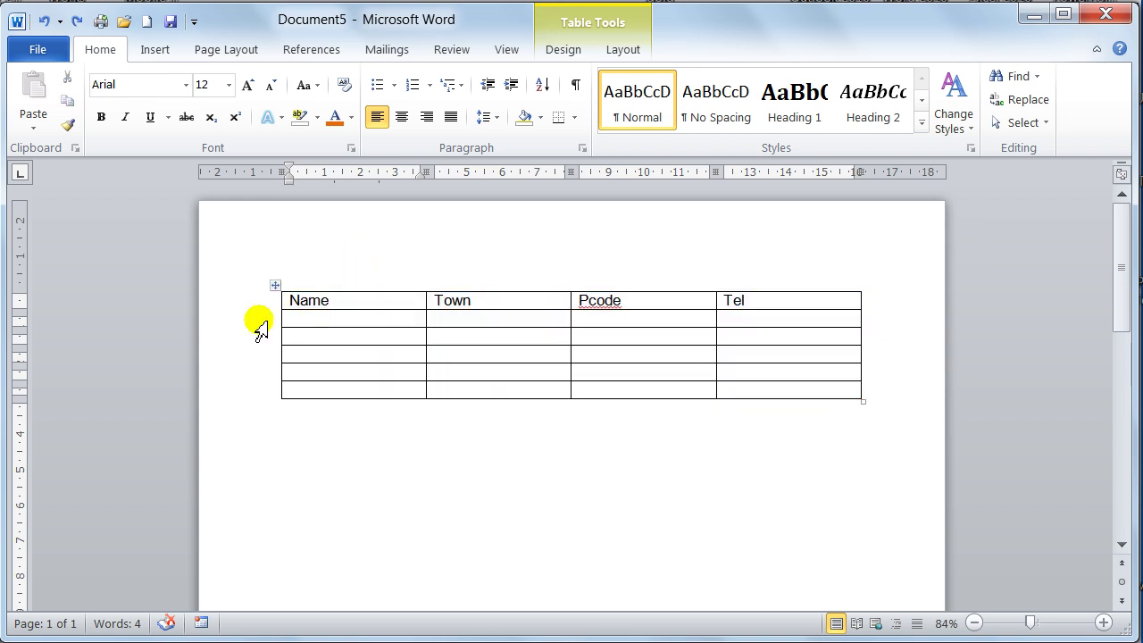
Select the row below the headings, extend the selection down to the table's last row, and clear it.
{"action": "left_click", "coordinate": [271, 327]}
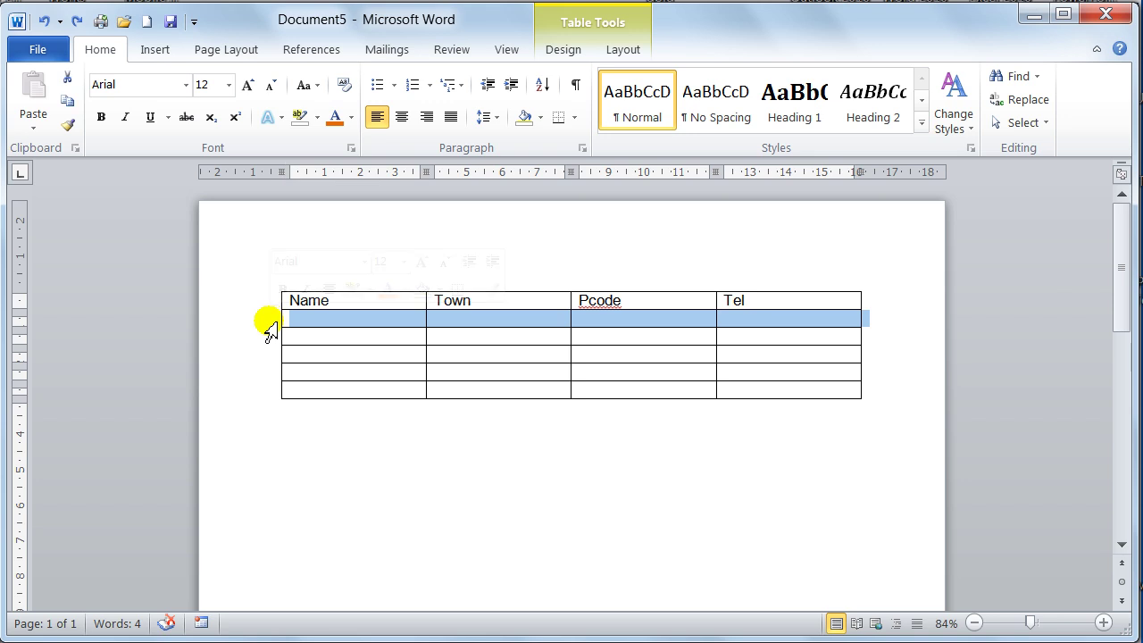
{"action": "left_click_drag", "start_coordinate": [271, 331], "coordinate": [266, 386]}
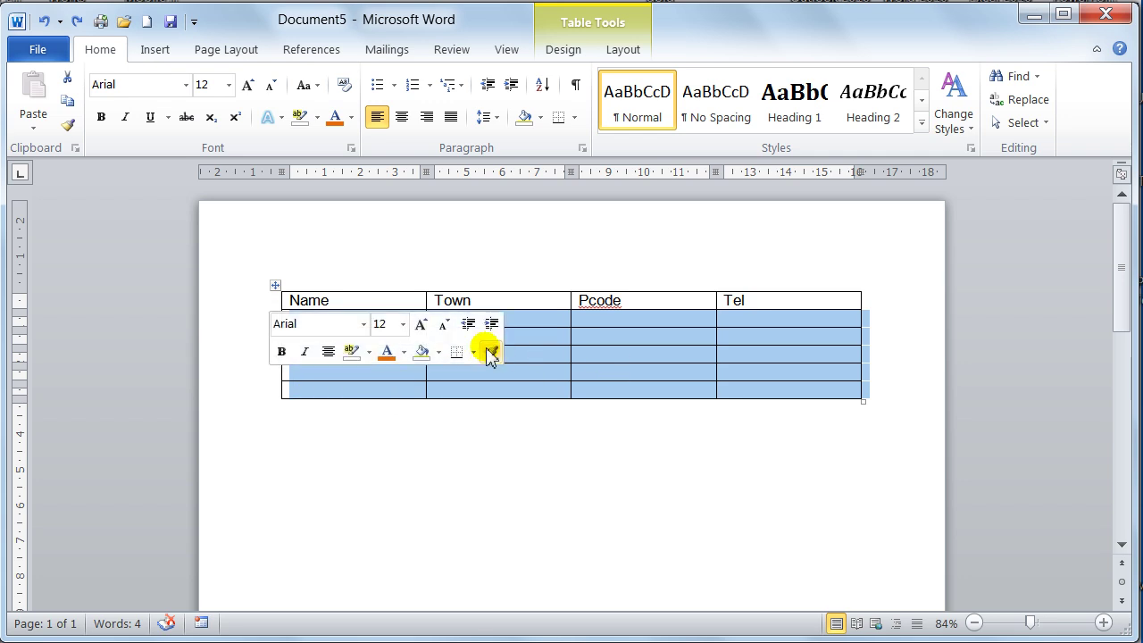
{"action": "left_click", "coordinate": [541, 346]}
Fill the row below the headings with a first name, the town Saltburn, a postcode and a telephone number.
{"action": "left_click", "coordinate": [360, 317]}
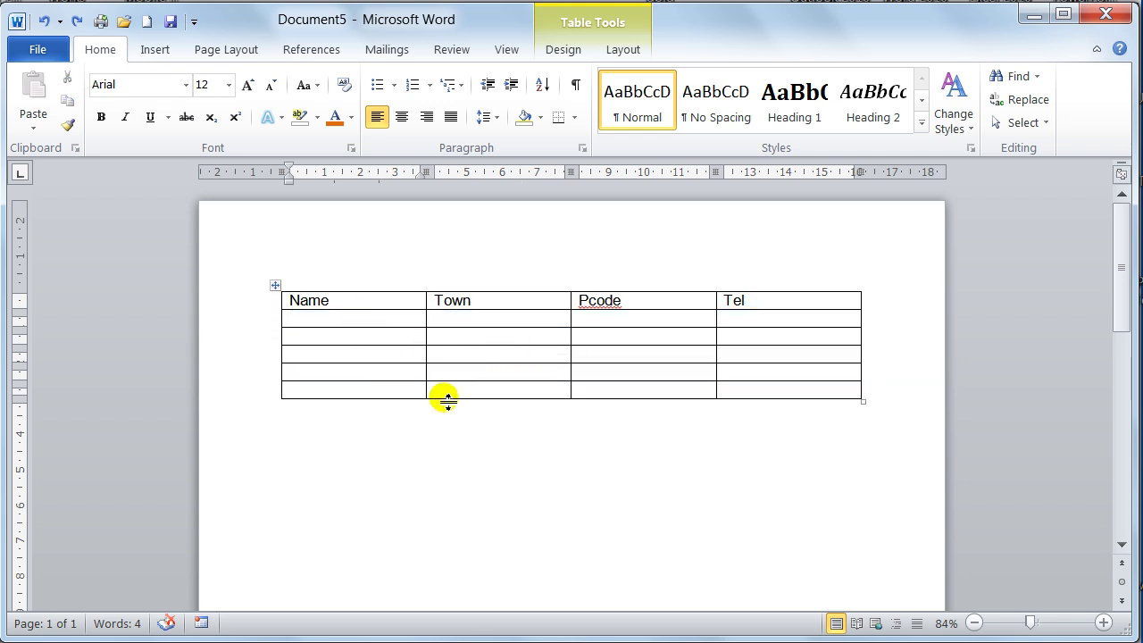
{"action": "type", "text": "Mary"}
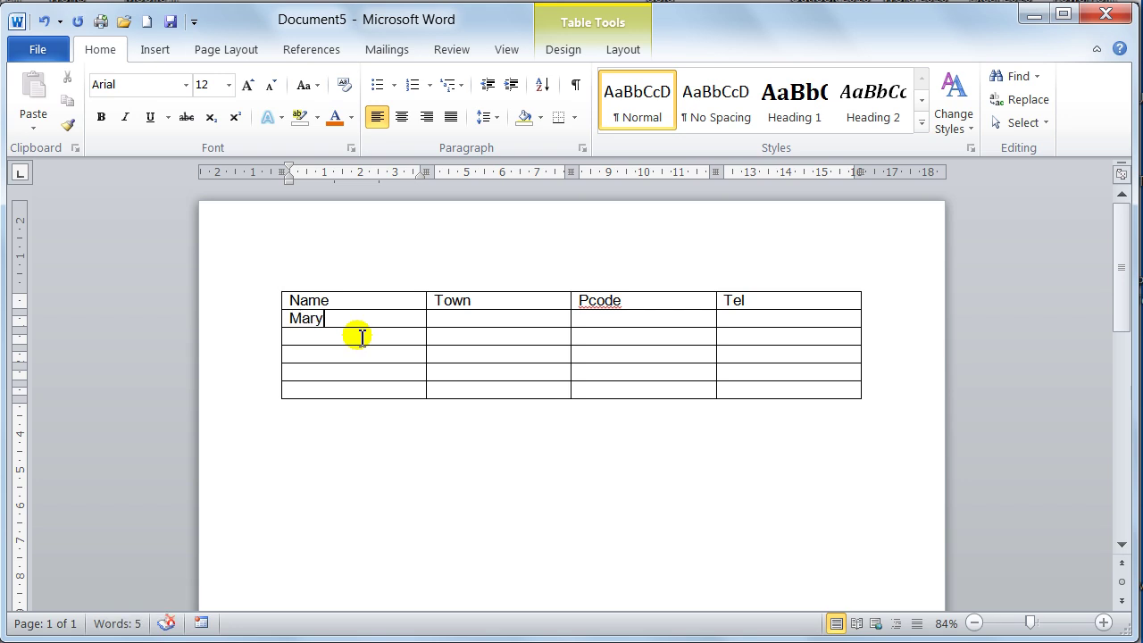
{"action": "key", "text": "Tab"}
{"action": "type", "text": "Saltburn"}
{"action": "key", "text": "Tab"}
{"action": "type", "text": "SA"}
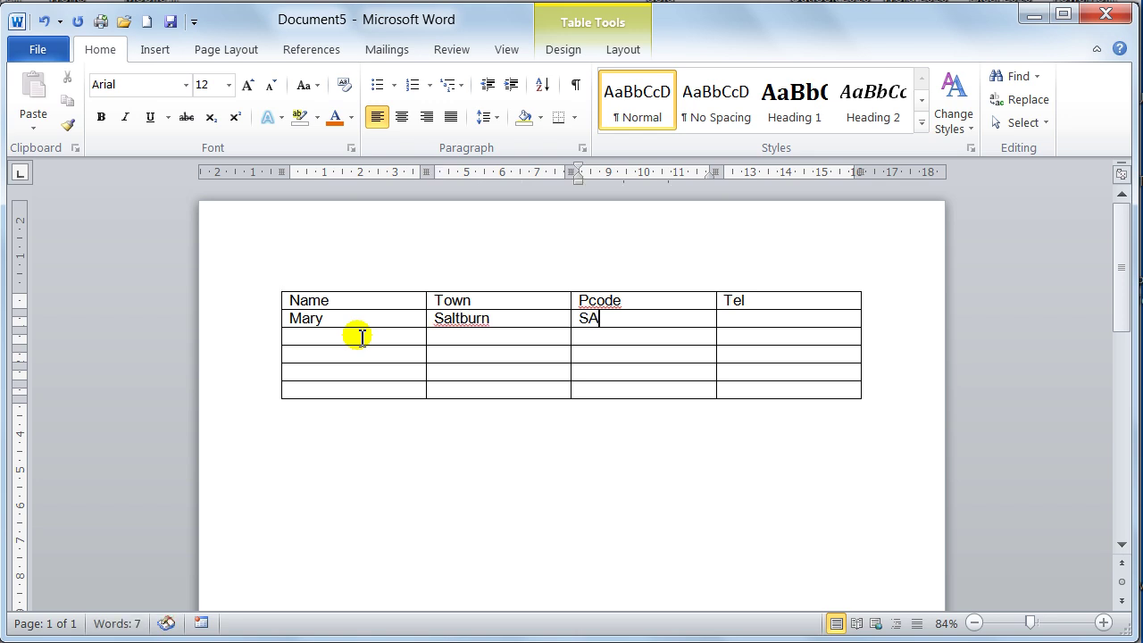
{"action": "type", "text": "4 6TY"}
{"action": "key", "text": "Tab"}
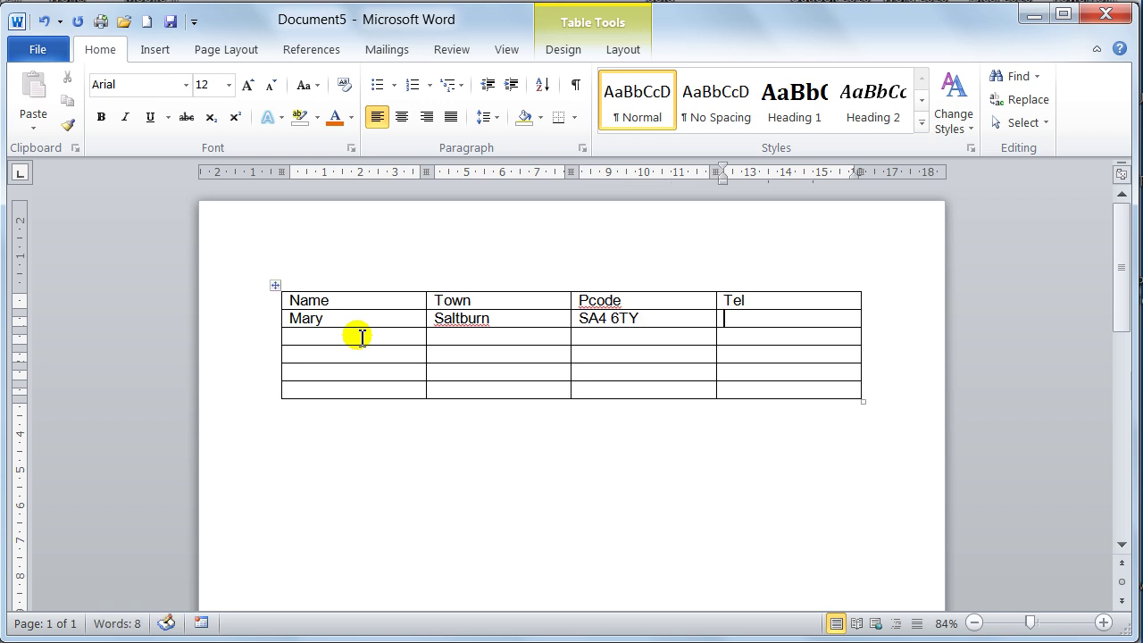
{"action": "type", "text": "123355"}
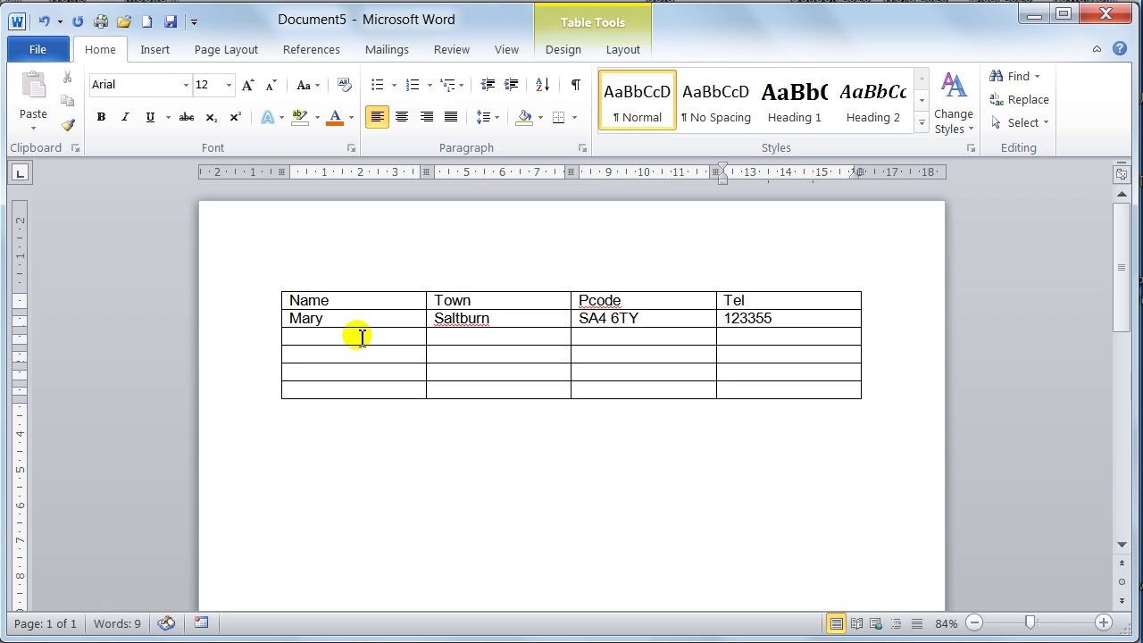
{"action": "left_click", "coordinate": [347, 324]}
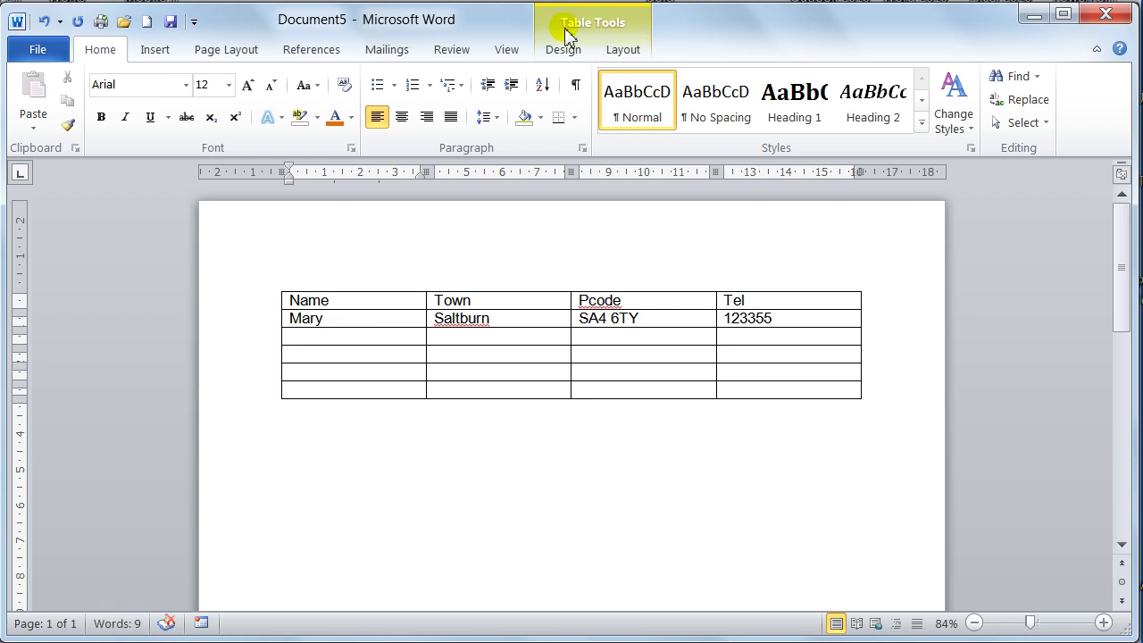
Insert an empty row above the Saltburn row, directly below the table's headings.
{"action": "left_click", "coordinate": [625, 51]}
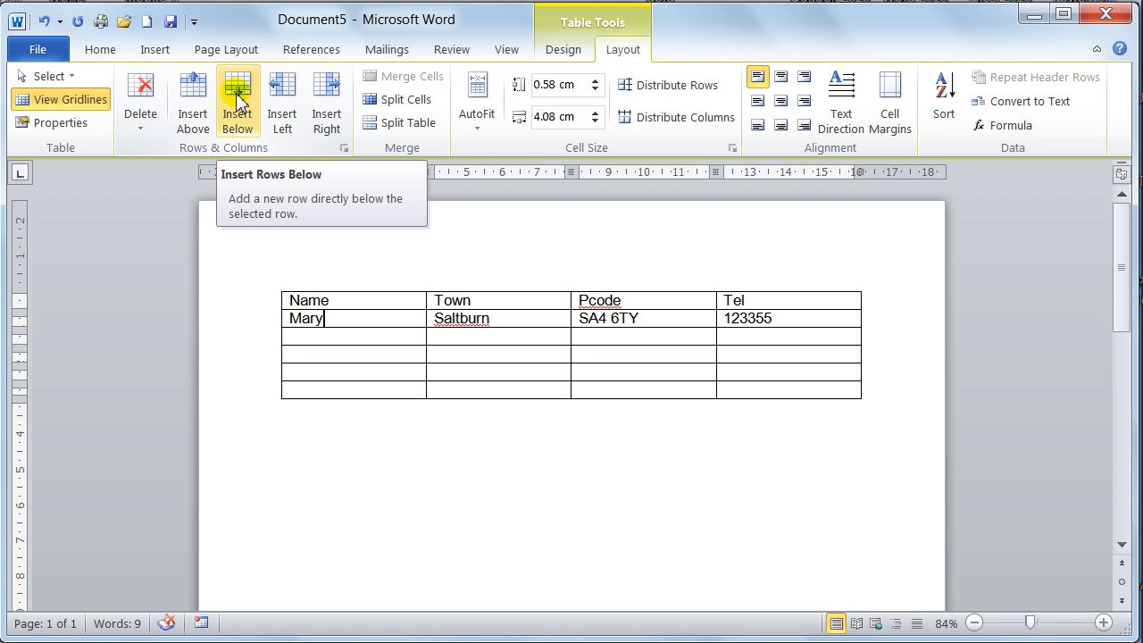
{"action": "left_click", "coordinate": [191, 110]}
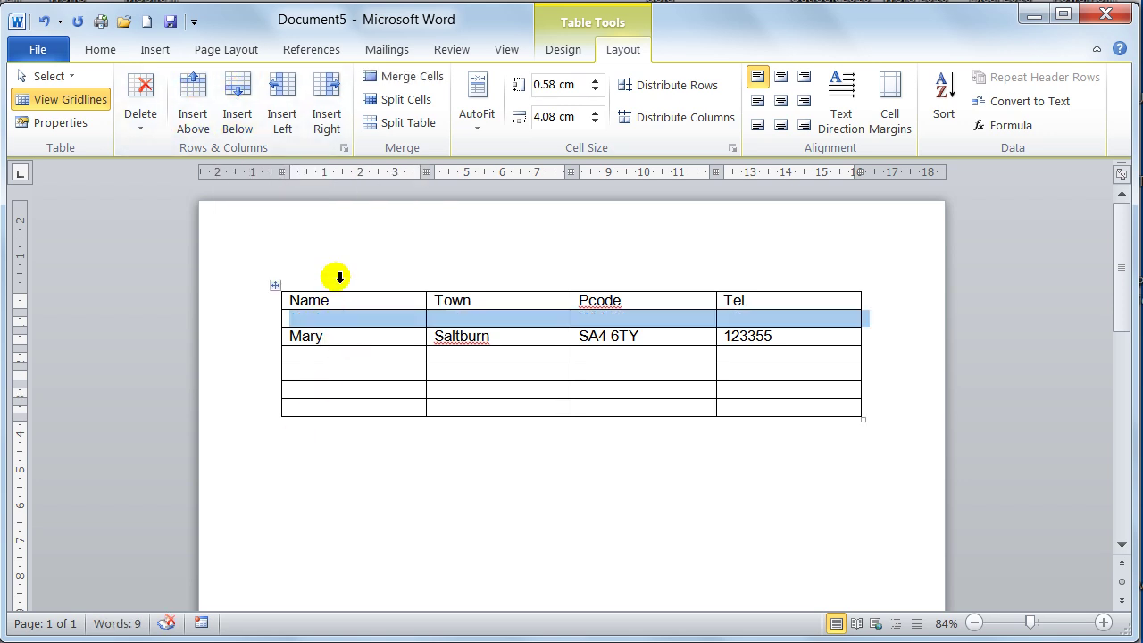
Try inserting a column before the Town column and one after it, undoing each insertion.
{"action": "left_click", "coordinate": [501, 304]}
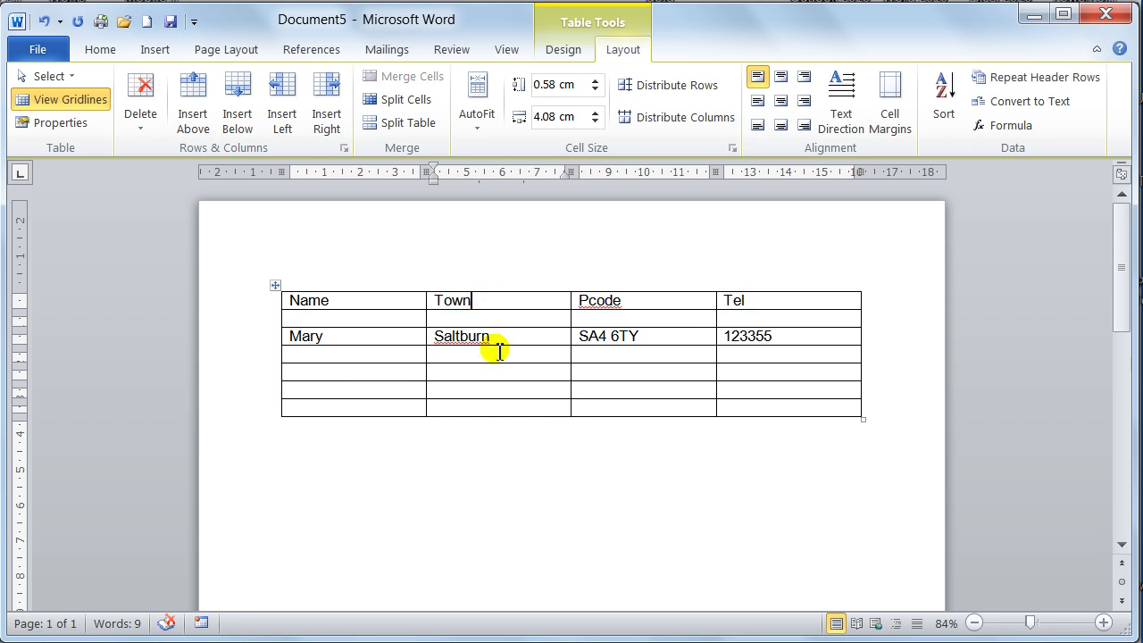
{"action": "left_click", "coordinate": [284, 122]}
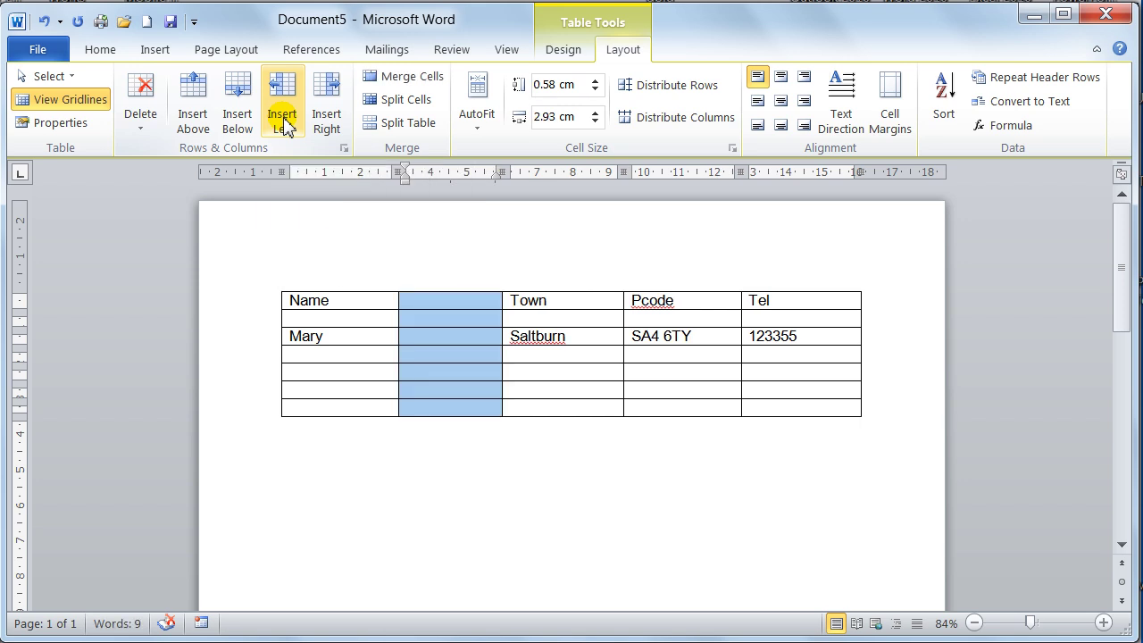
{"action": "key", "text": "ctrl+z"}
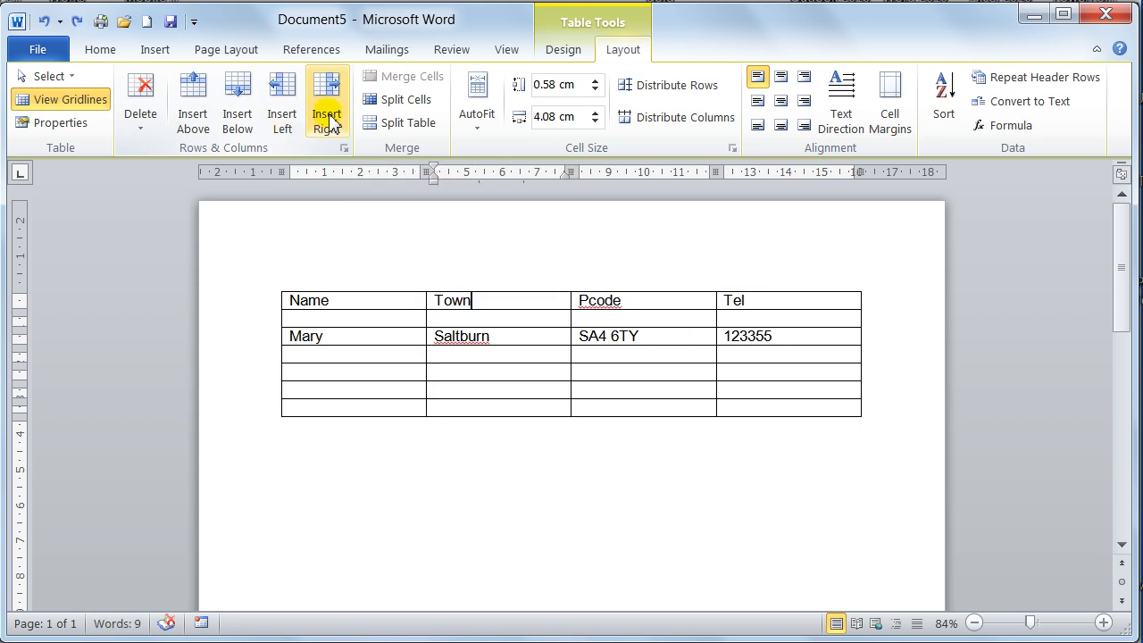
{"action": "left_click", "coordinate": [327, 122]}
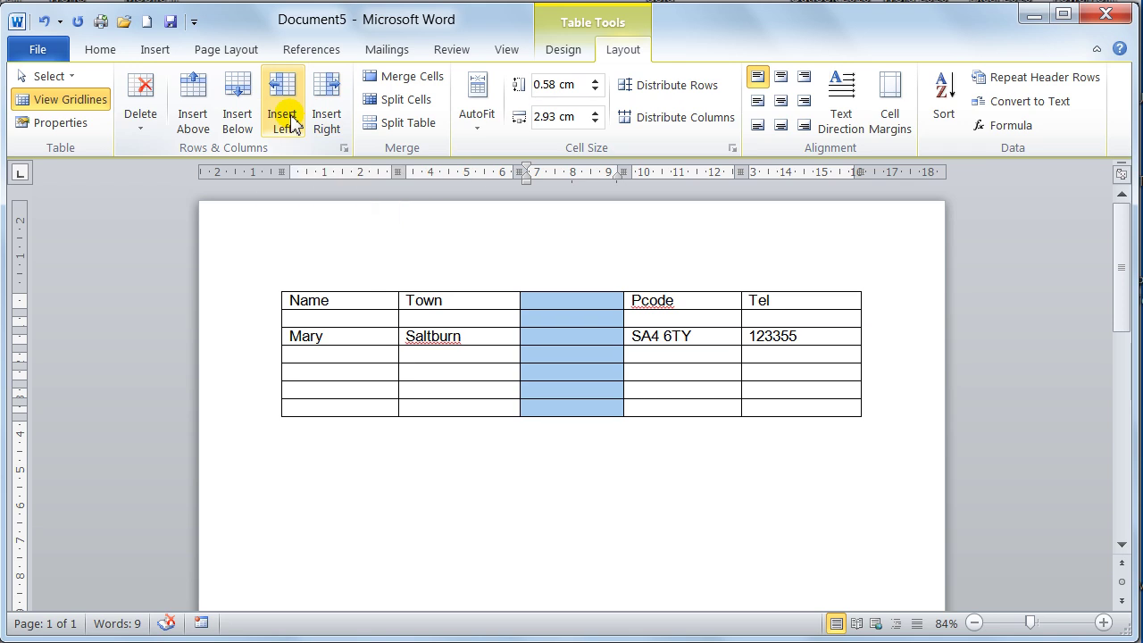
{"action": "key", "text": "ctrl+z"}
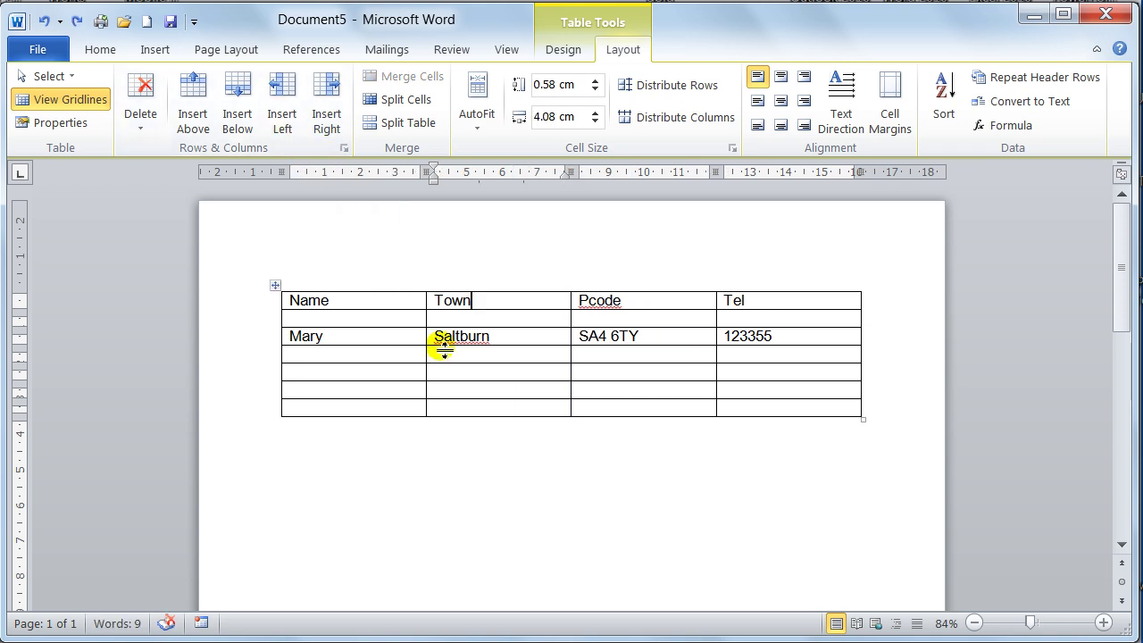
Delete the empty row between the headings and the Saltburn row.
{"action": "left_click", "coordinate": [406, 317]}
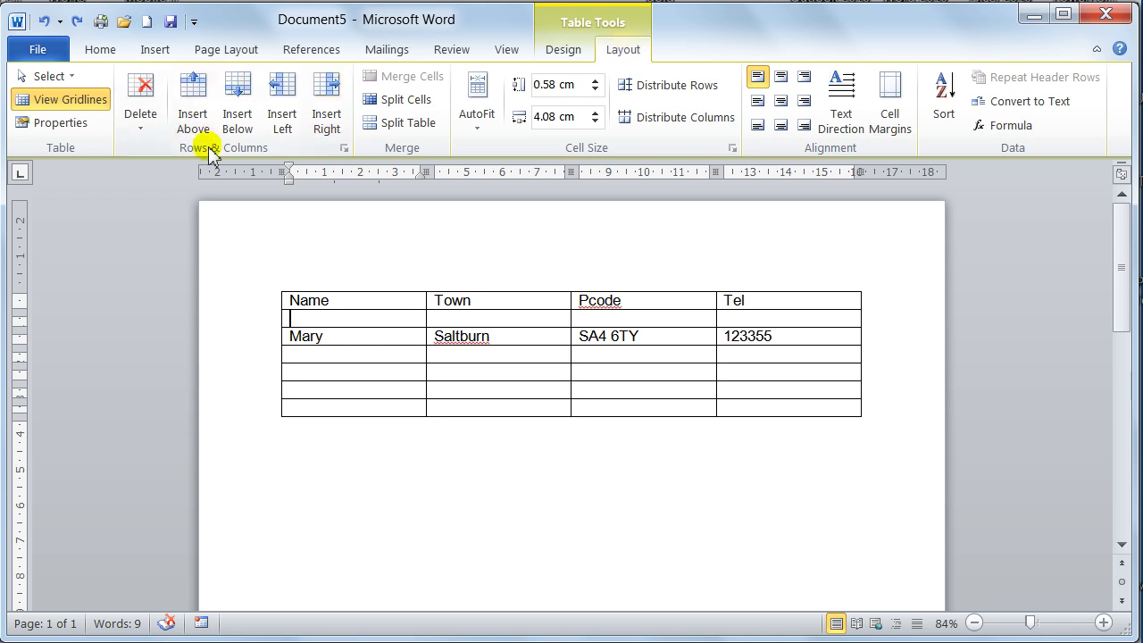
{"action": "left_click", "coordinate": [139, 133]}
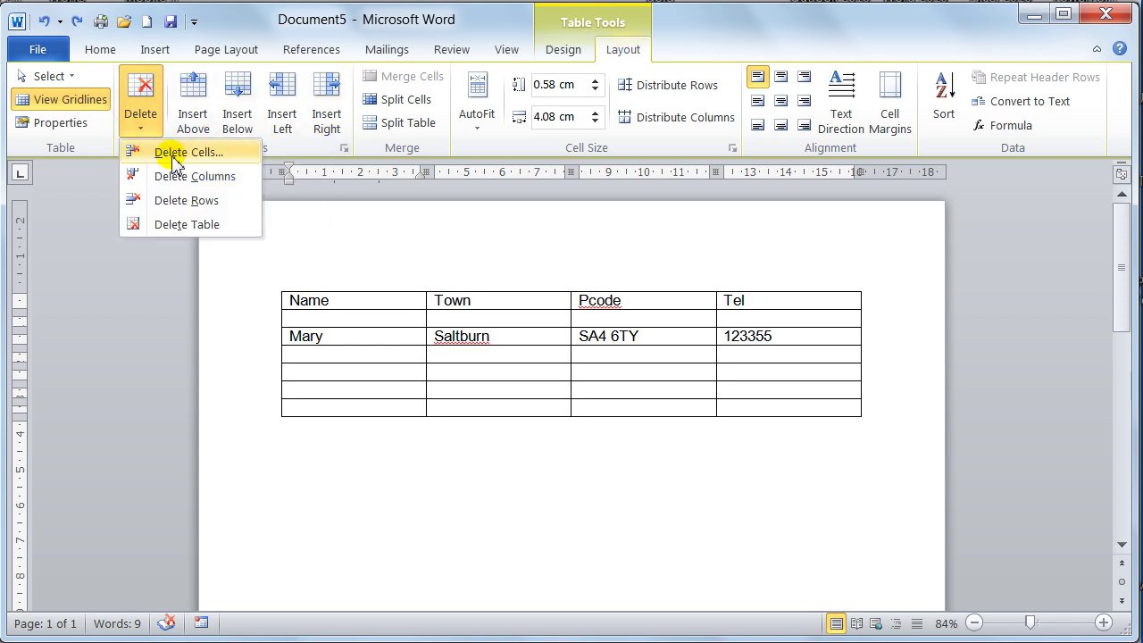
{"action": "left_click", "coordinate": [187, 201]}
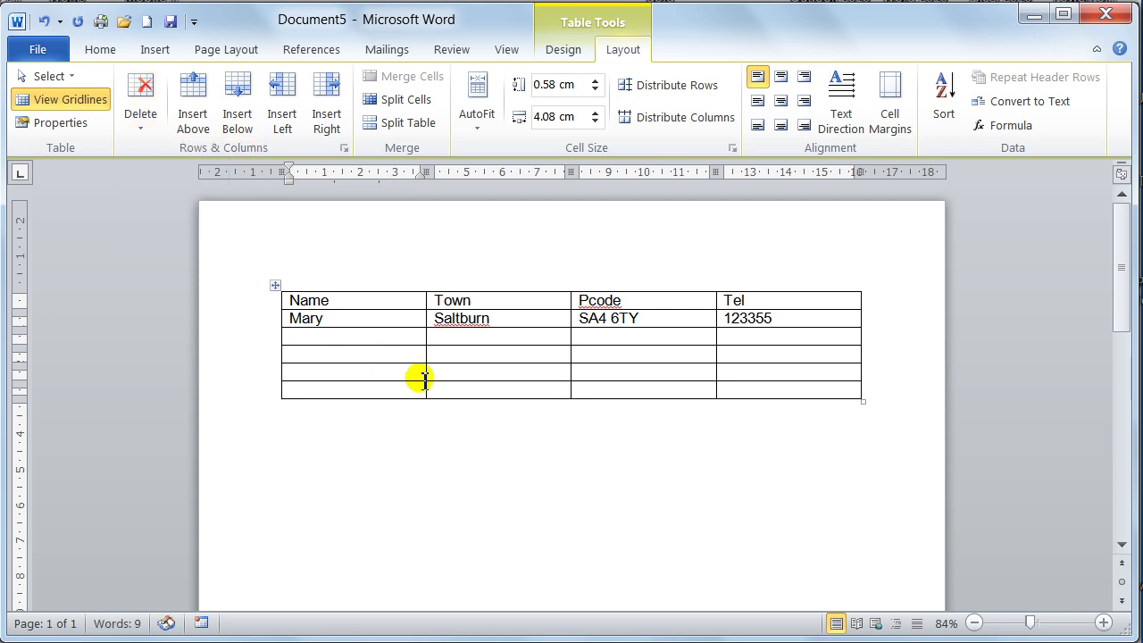
Delete the Town column and the entire remaining table.
{"action": "left_click", "coordinate": [150, 134]}
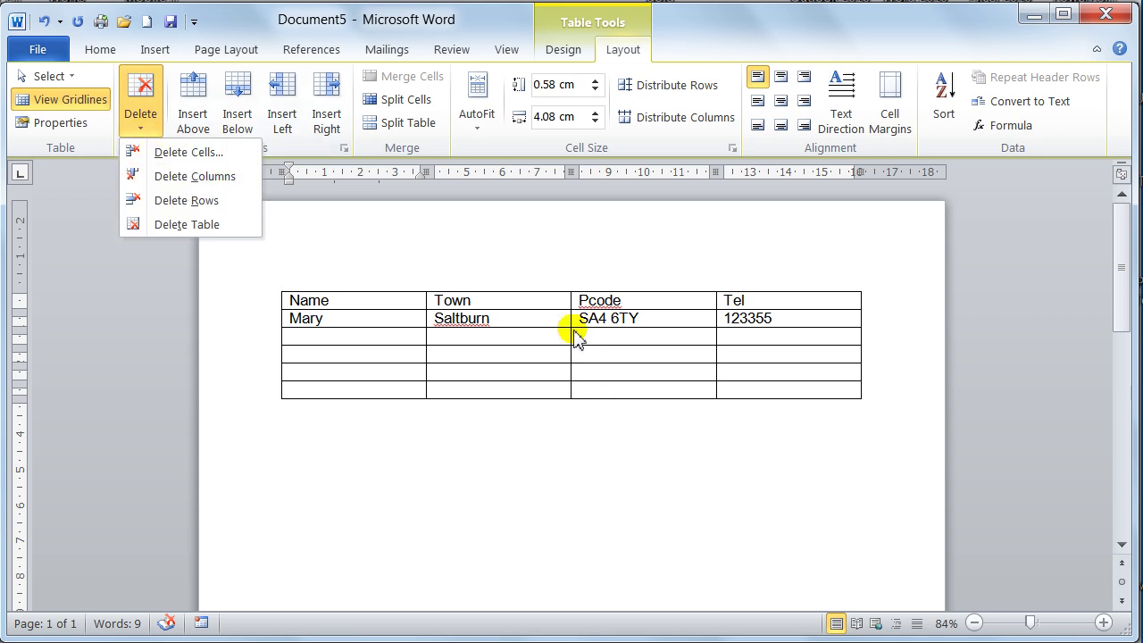
{"action": "left_click", "coordinate": [545, 324]}
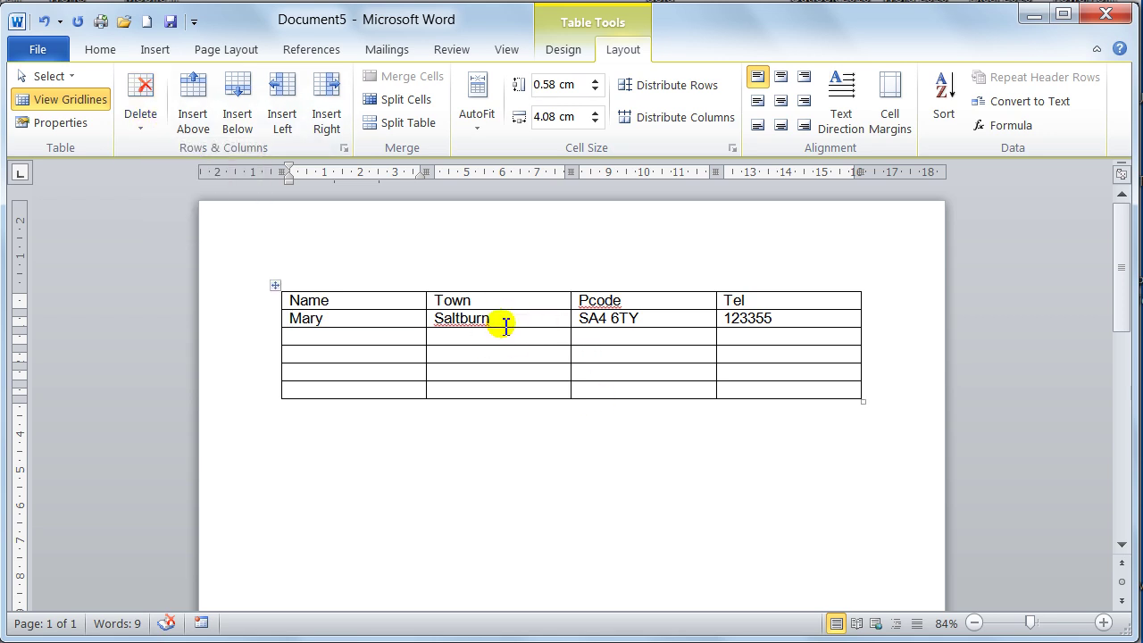
{"action": "left_click", "coordinate": [503, 321]}
{"action": "left_click", "coordinate": [148, 127]}
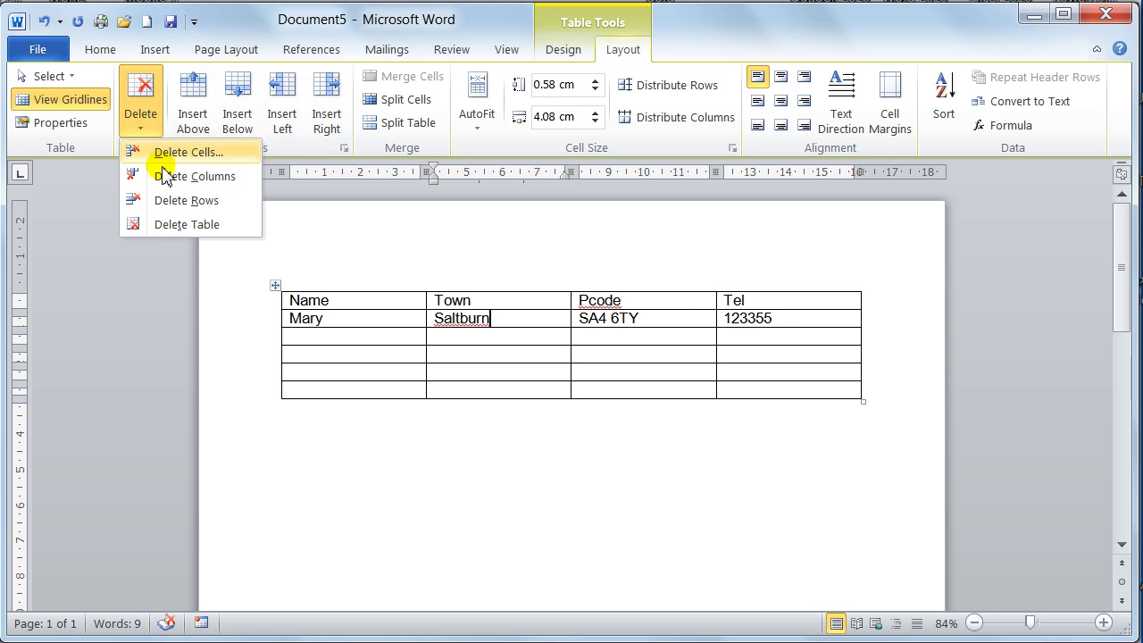
{"action": "left_click", "coordinate": [173, 179]}
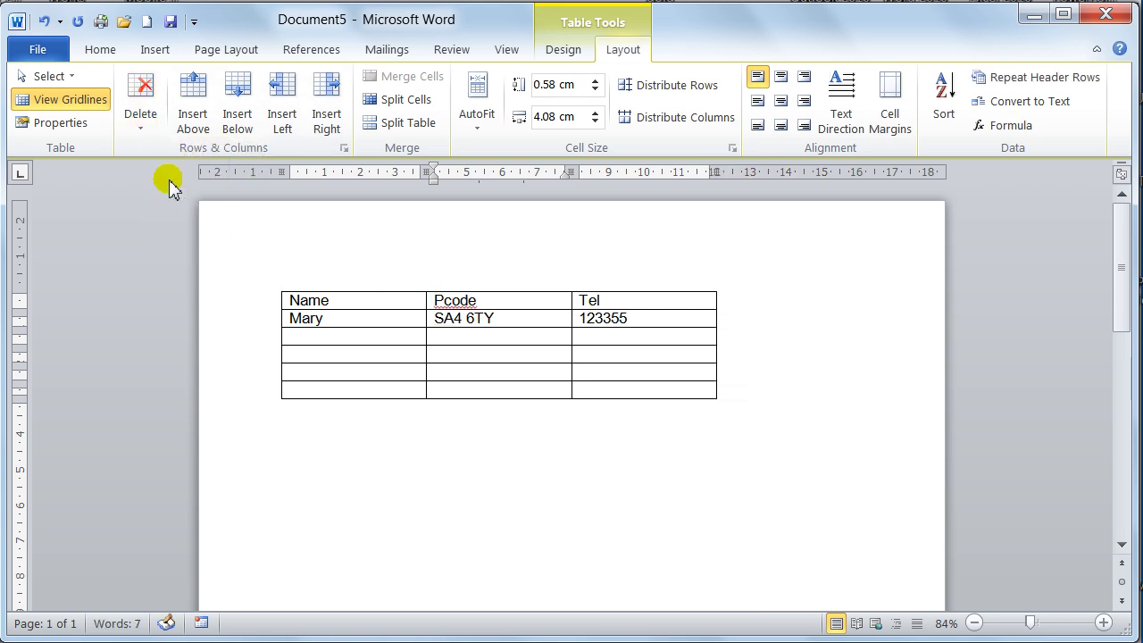
{"action": "left_click", "coordinate": [144, 132]}
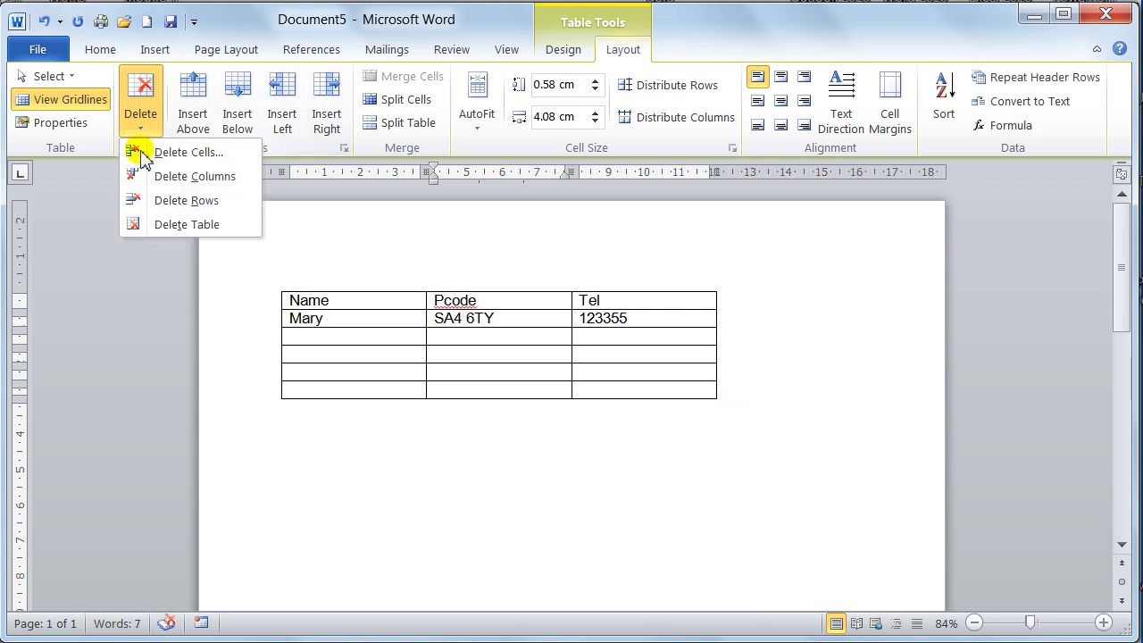
{"action": "left_click", "coordinate": [164, 225]}
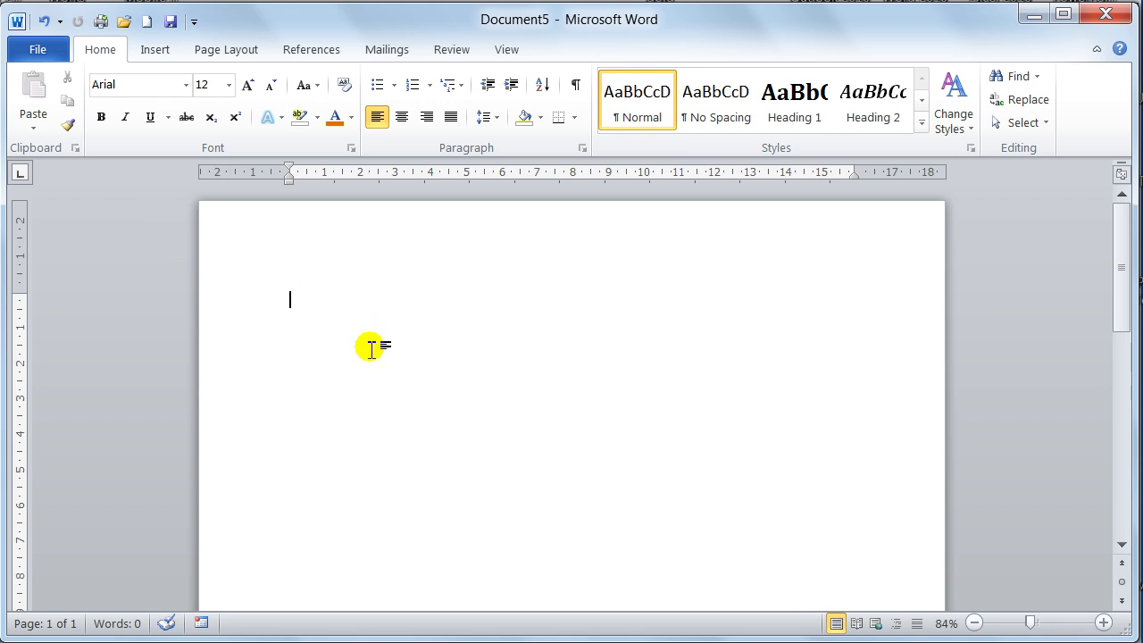
Undo the deletions of the table and the Town column to restore the four-column table without the extra row.
{"action": "key", "text": "ctrl+z"}
{"action": "key", "text": "ctrl+z"}
{"action": "key", "text": "ctrl+z"}
{"action": "key", "text": "ctrl+z"}
{"action": "key", "text": "ctrl+y"}
{"action": "key", "text": "ctrl+y"}
{"action": "key", "text": "ctrl+y"}
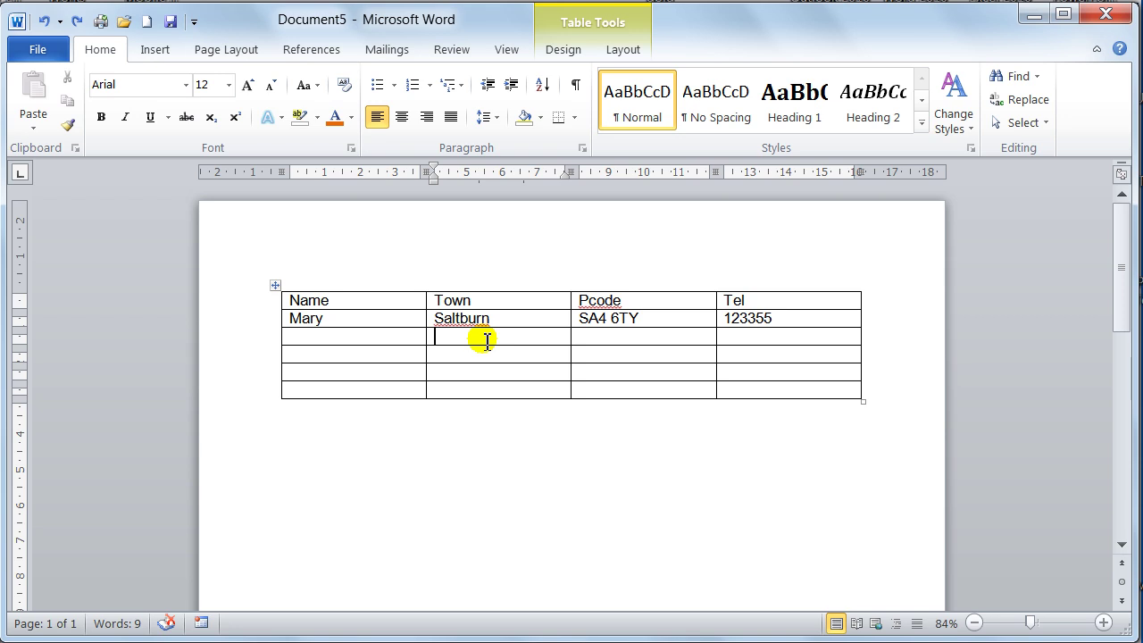
Enter Leeds in the Town cell below Saltburn and a first name in the Name cell of that row.
{"action": "type", "text": "Leed"}
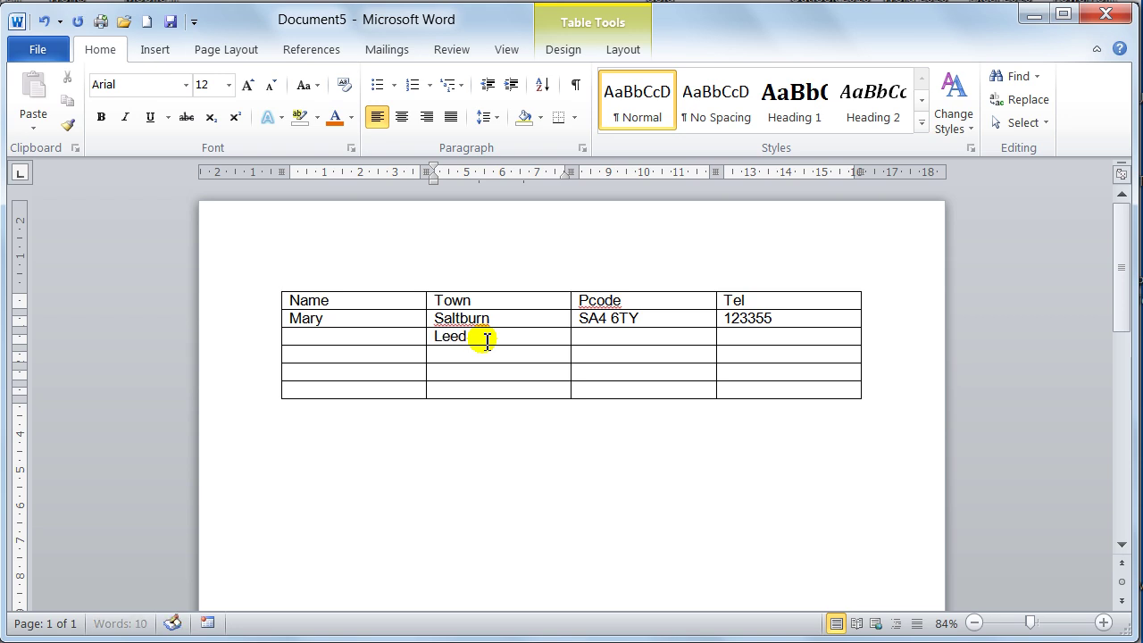
{"action": "type", "text": "s"}
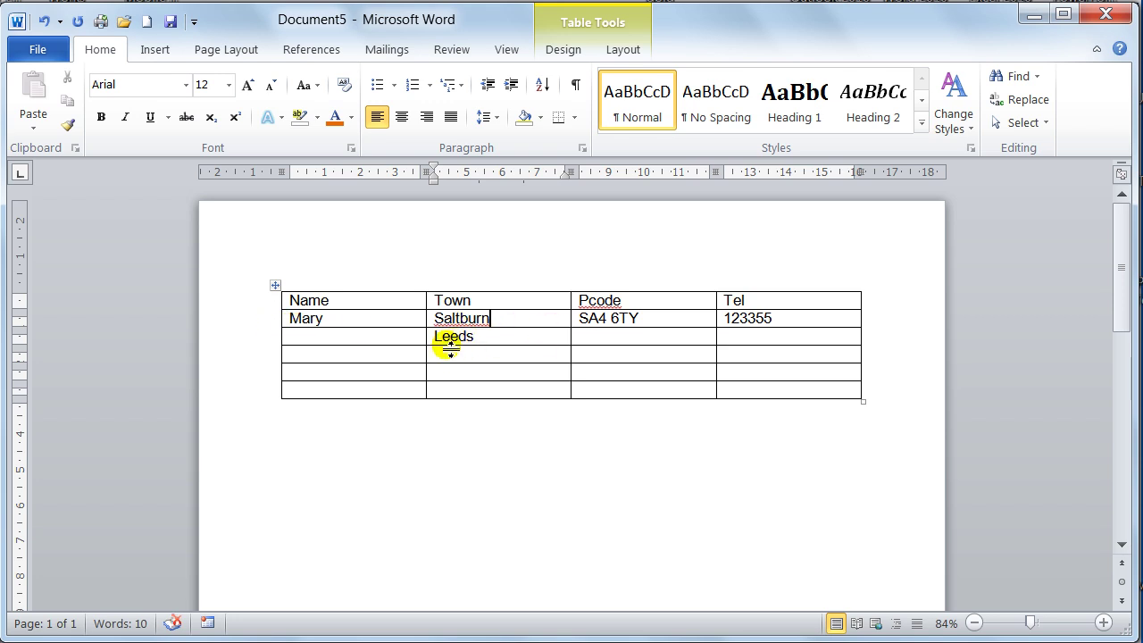
{"action": "left_click", "coordinate": [403, 336]}
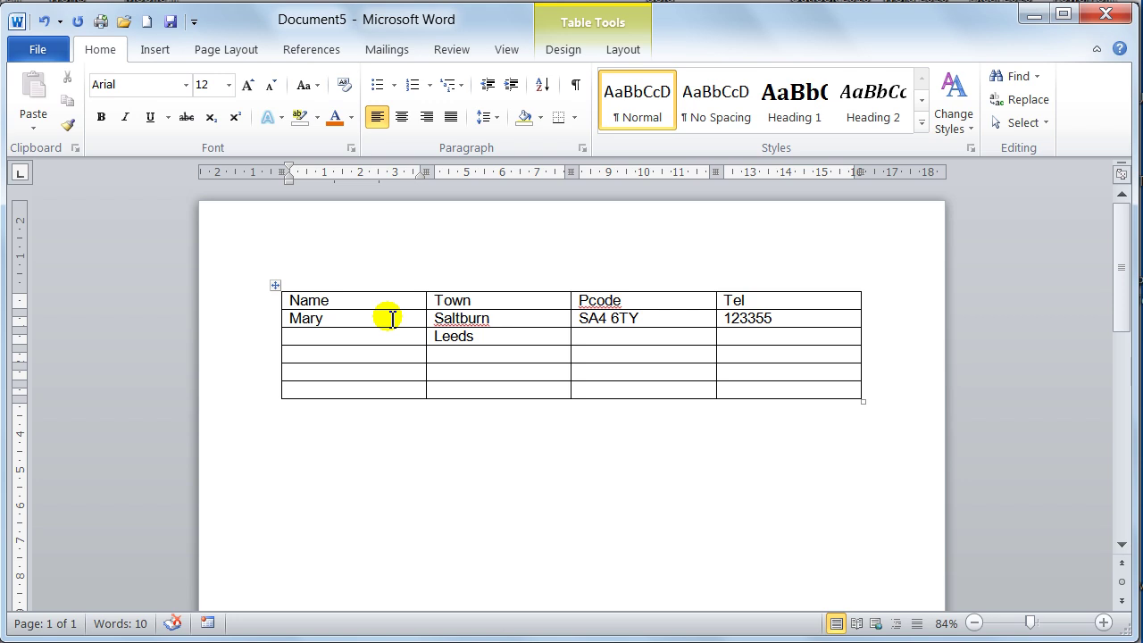
{"action": "type", "text": "Bob"}
Delete only the Saltburn cell, choosing to shift the cells below it up.
{"action": "left_click", "coordinate": [487, 318]}
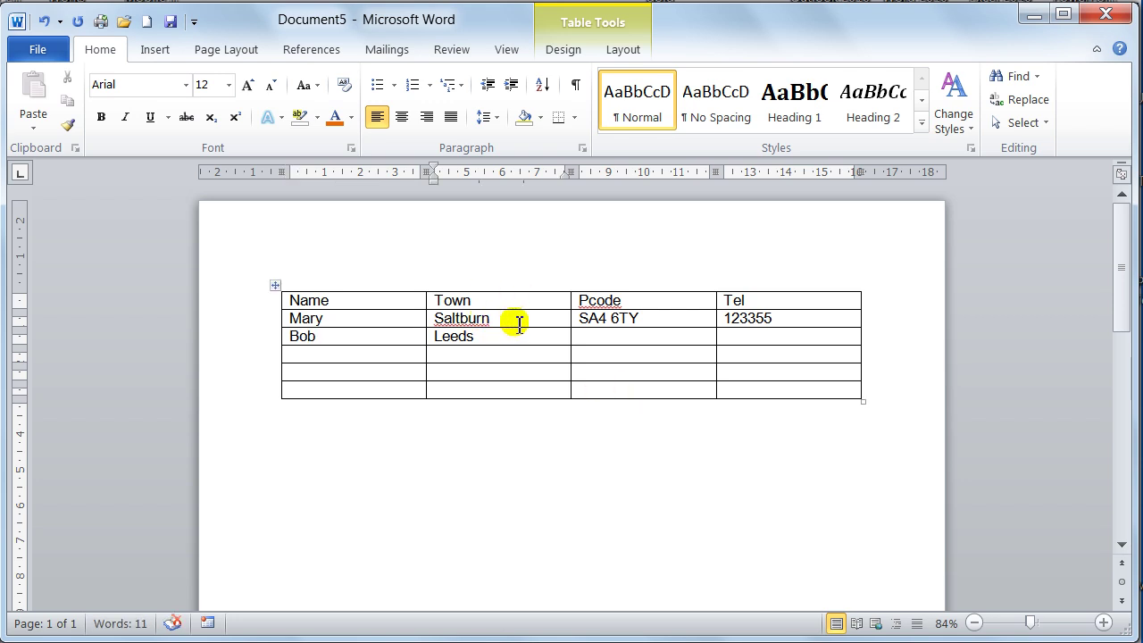
{"action": "left_click", "coordinate": [625, 52]}
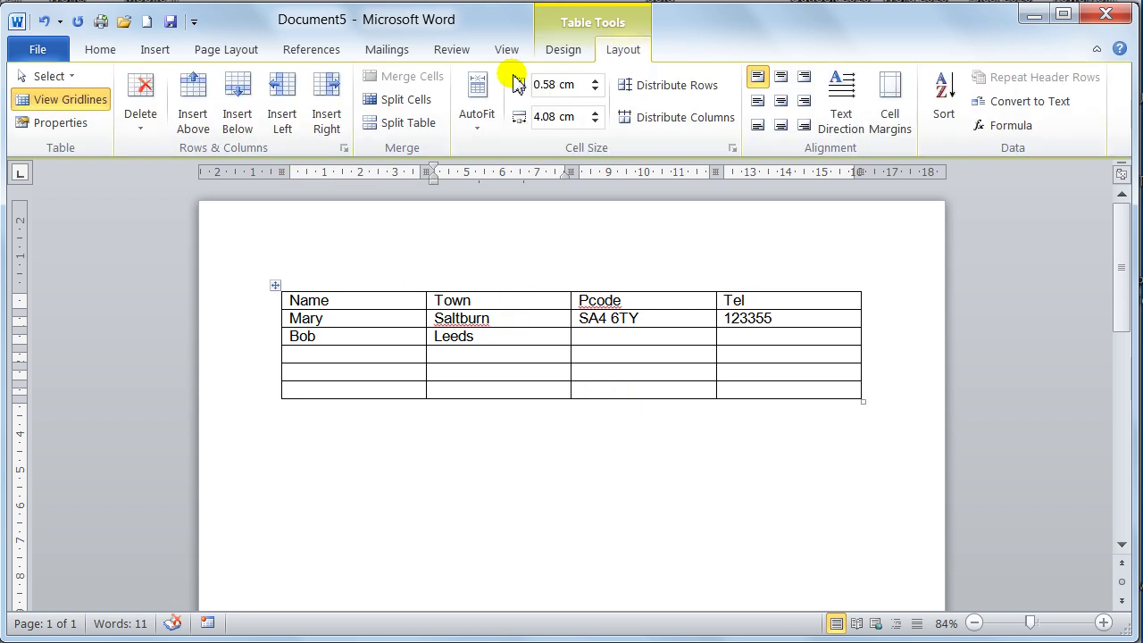
{"action": "left_click", "coordinate": [144, 116]}
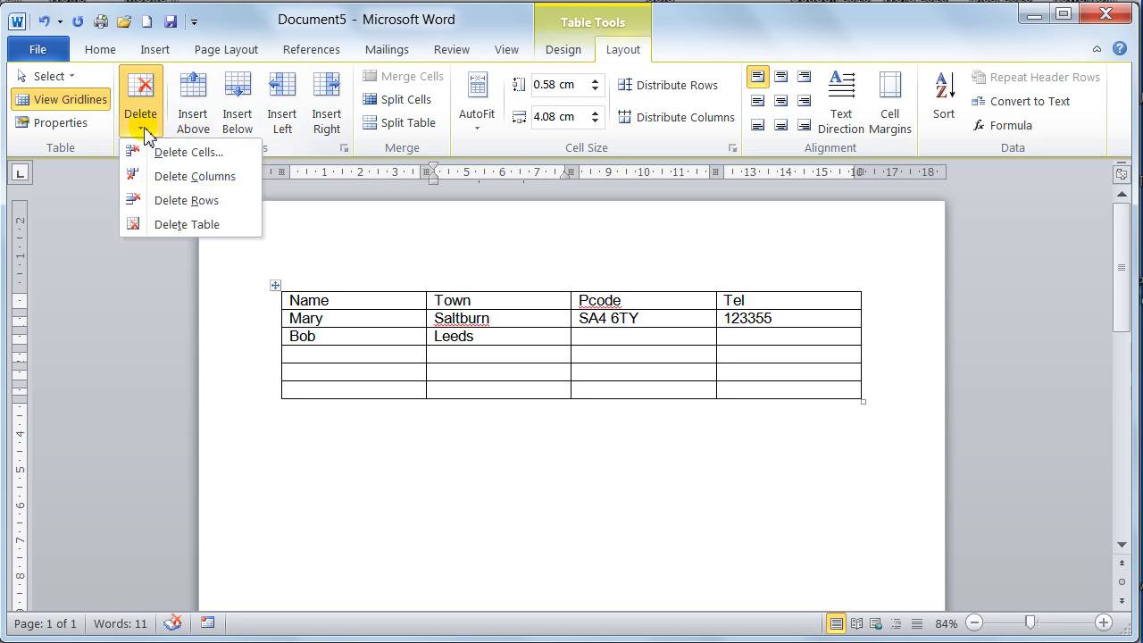
{"action": "left_click", "coordinate": [168, 153]}
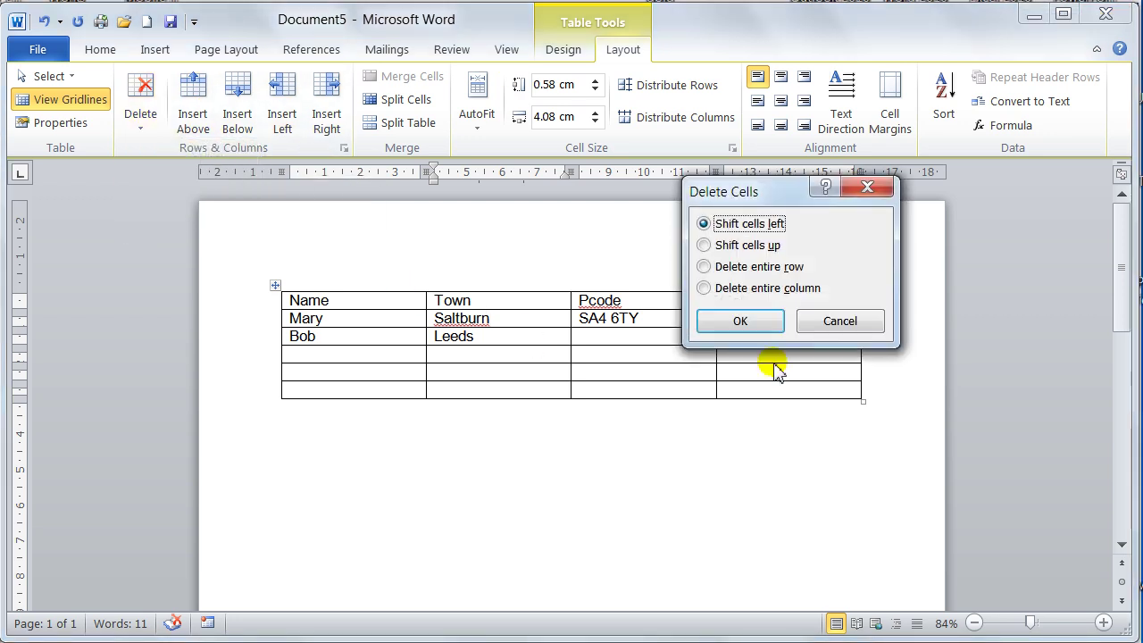
{"action": "left_click", "coordinate": [750, 243]}
{"action": "left_click", "coordinate": [759, 322]}
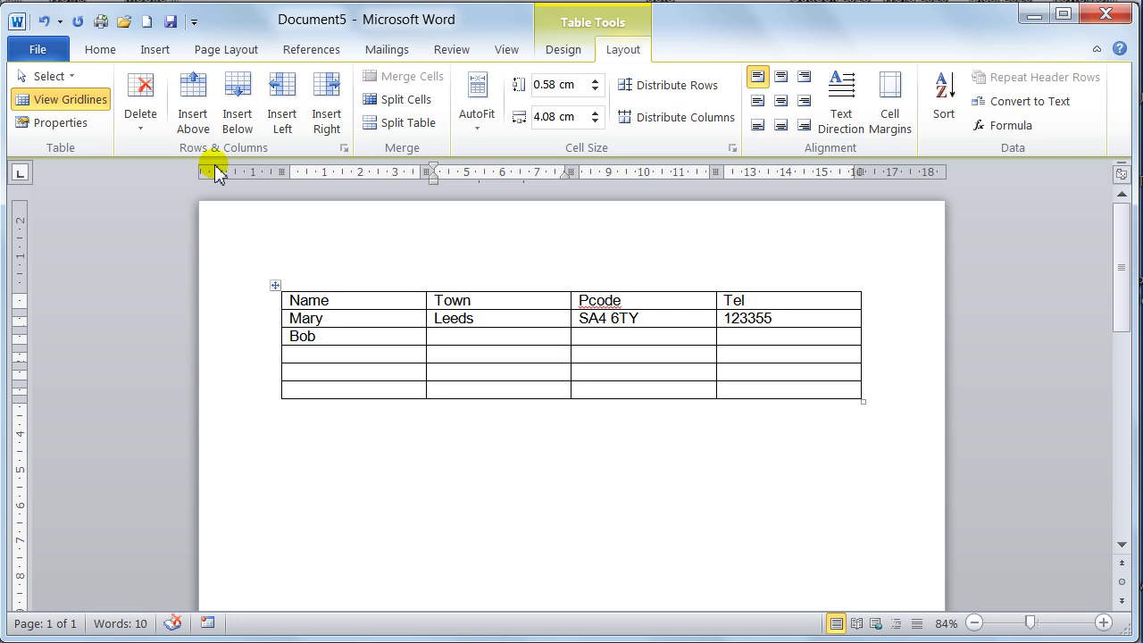
Delete the whole table from the document.
{"action": "left_click", "coordinate": [143, 134]}
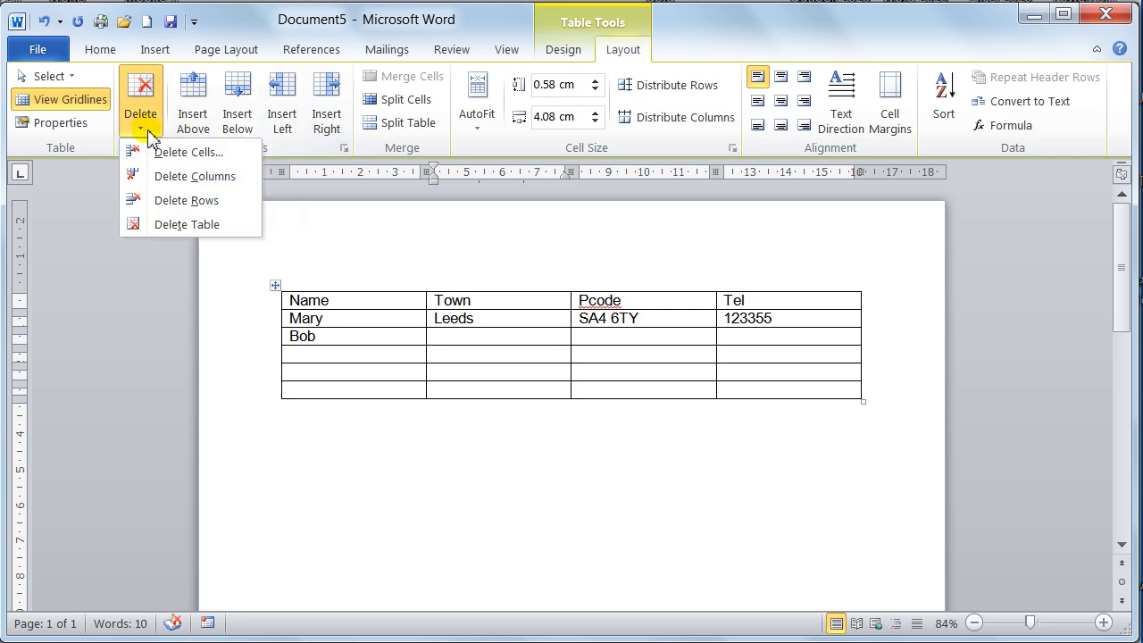
{"action": "left_click", "coordinate": [187, 233]}
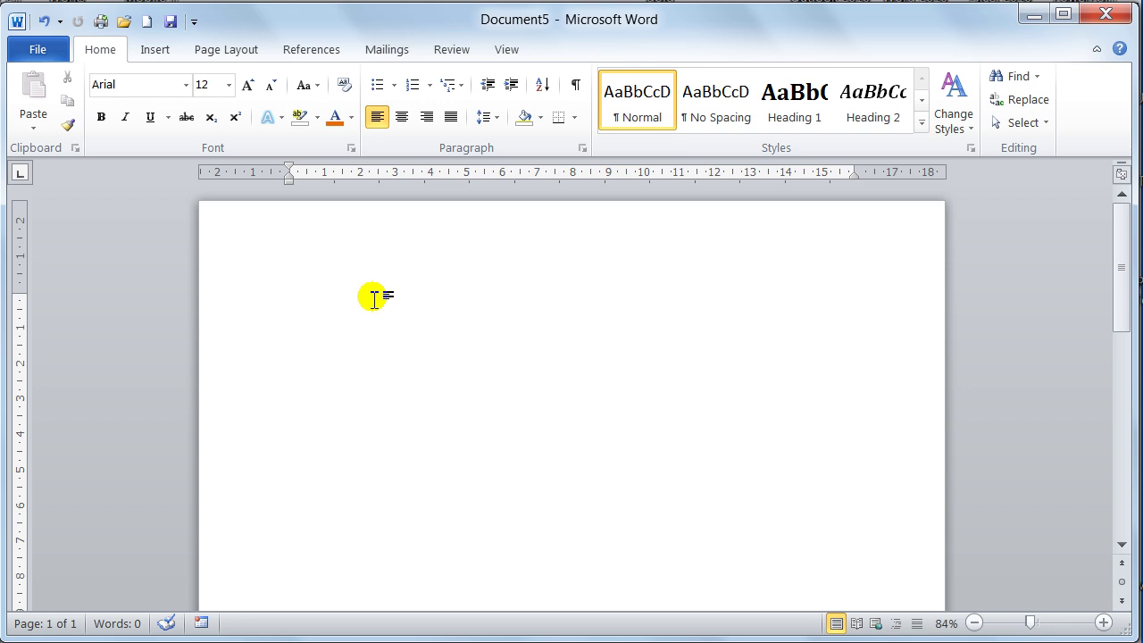